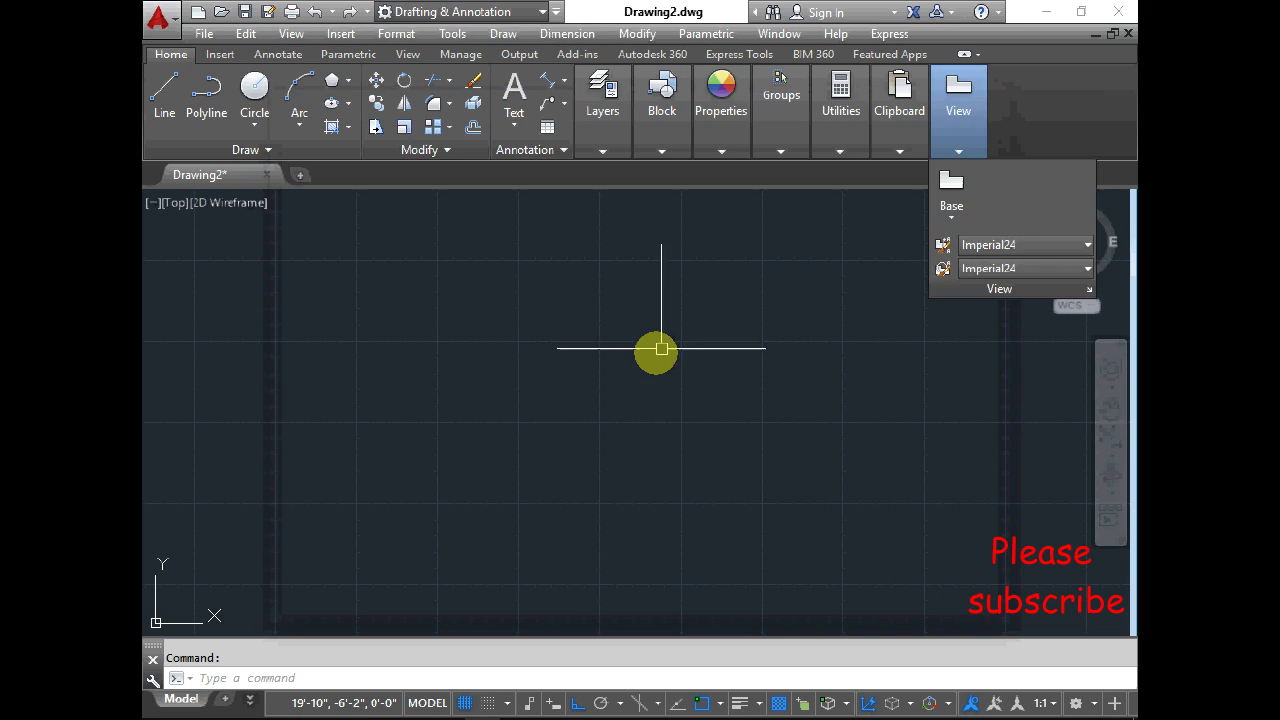
# - Configure the drawing units with the Engineering length type and accept the settings
pyautogui.press('Escape')
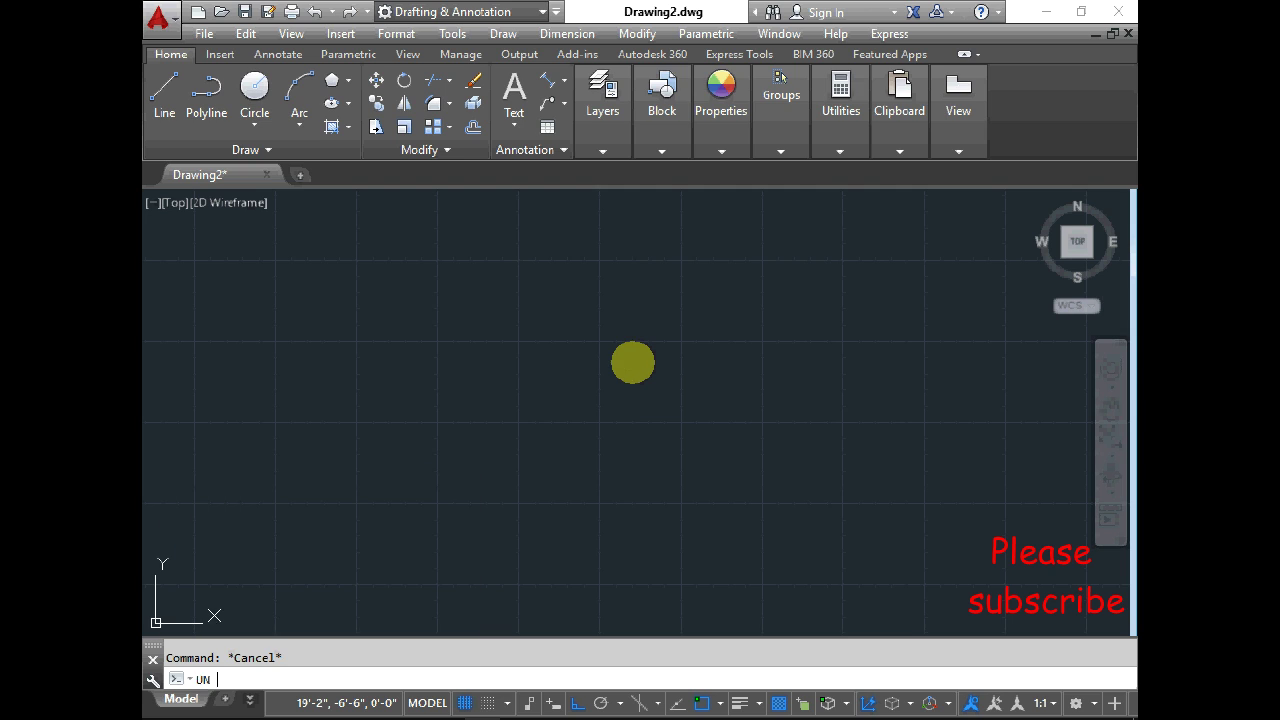
pyautogui.press('Return')
pyautogui.click(530, 248)
pyautogui.click(530, 250)
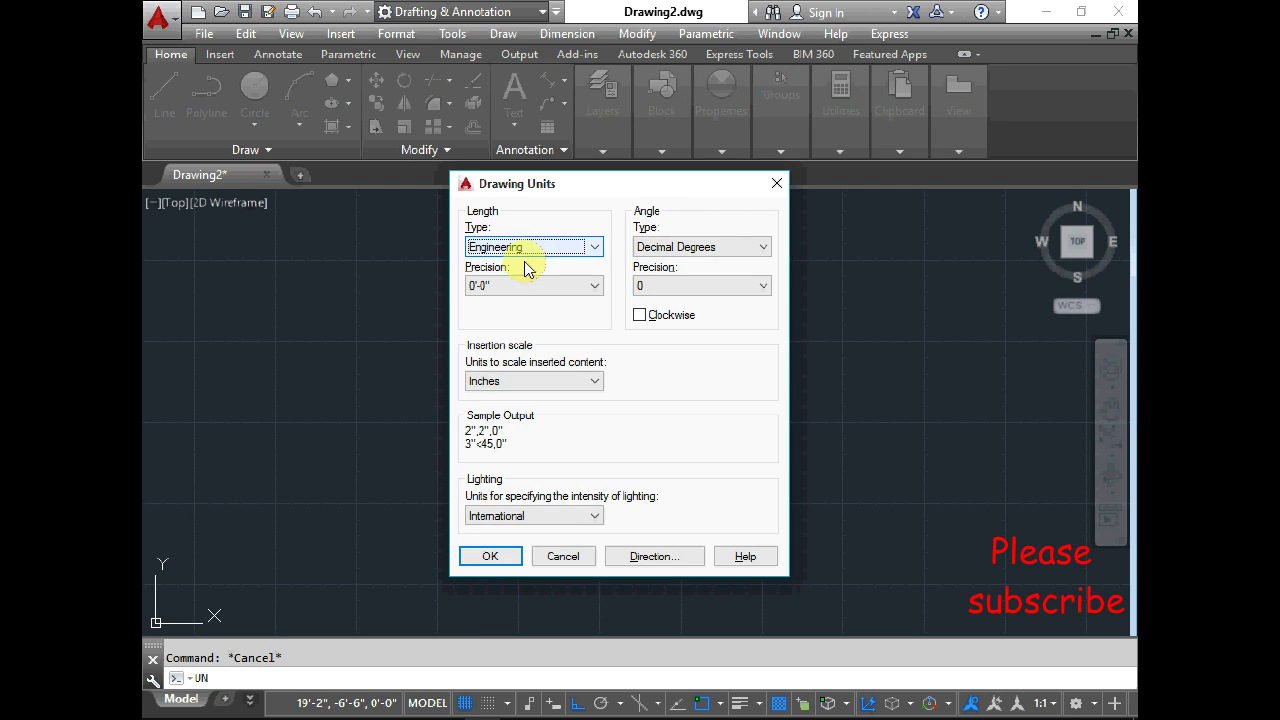
pyautogui.click(496, 557)
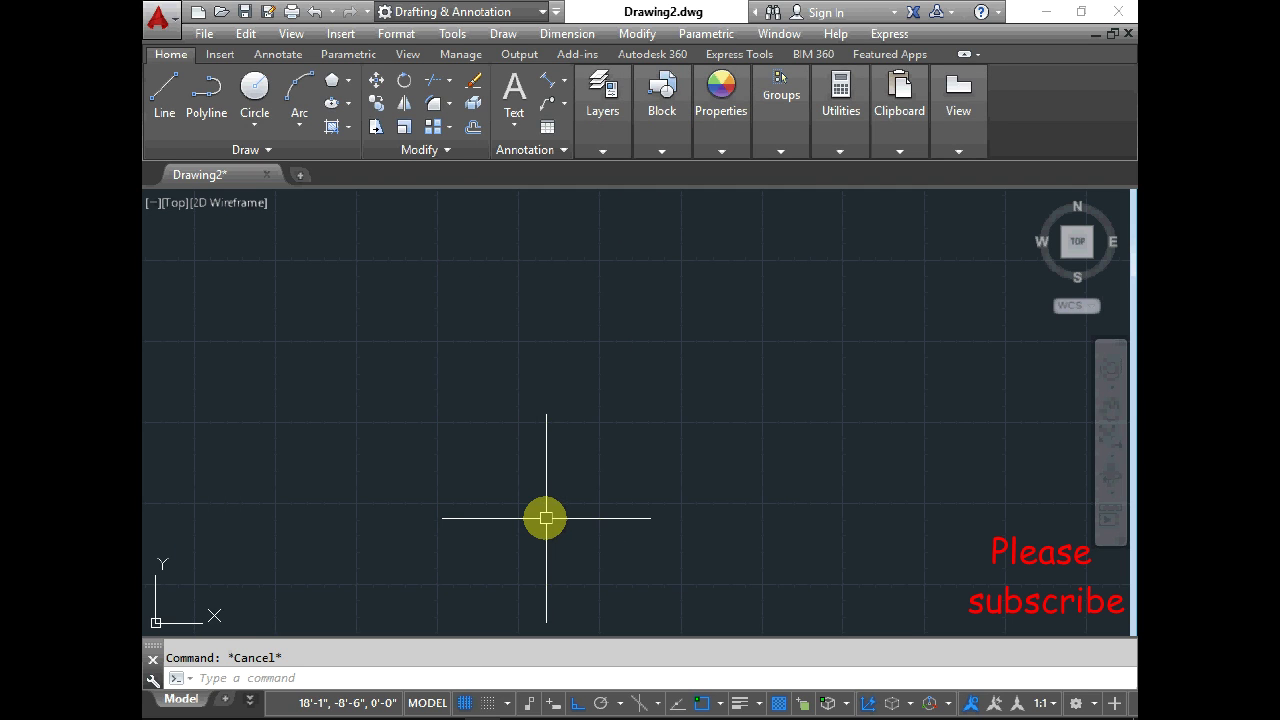
# - Review the primary units of the Standard dimension style override, accept them, and close the Dimension Style Manager
pyautogui.write('d')
pyautogui.press('Return')
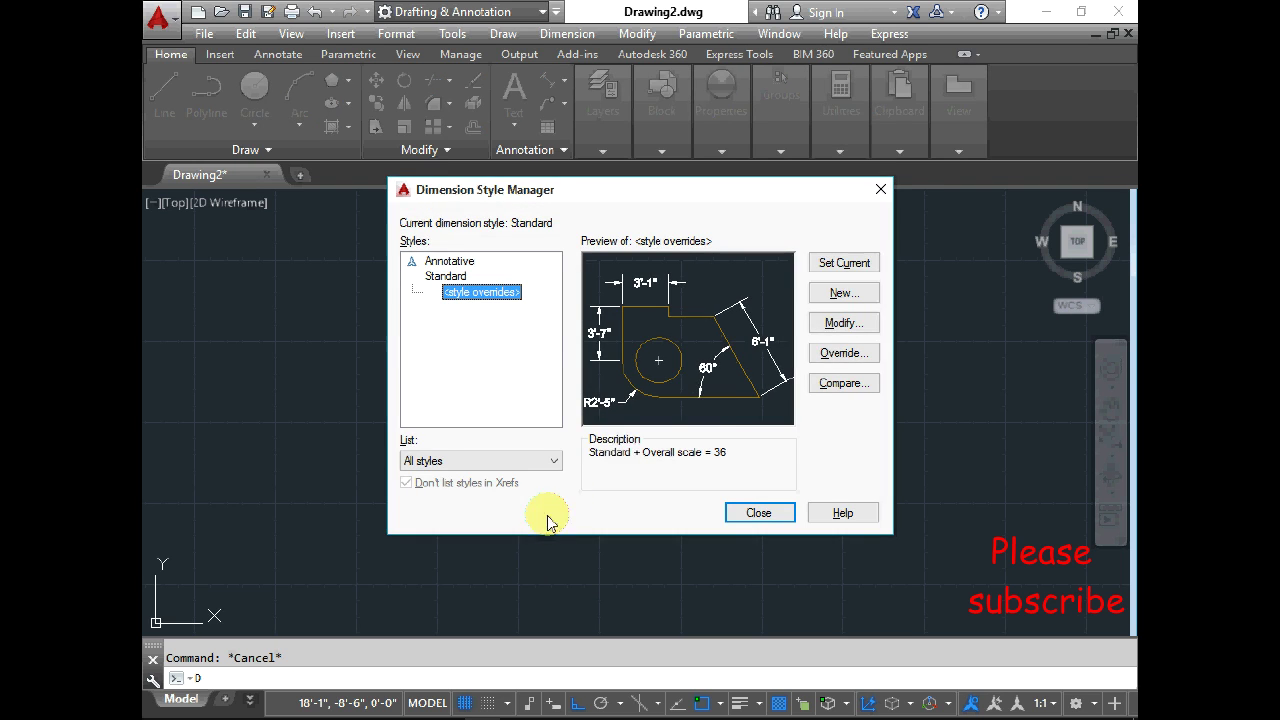
pyautogui.click(846, 326)
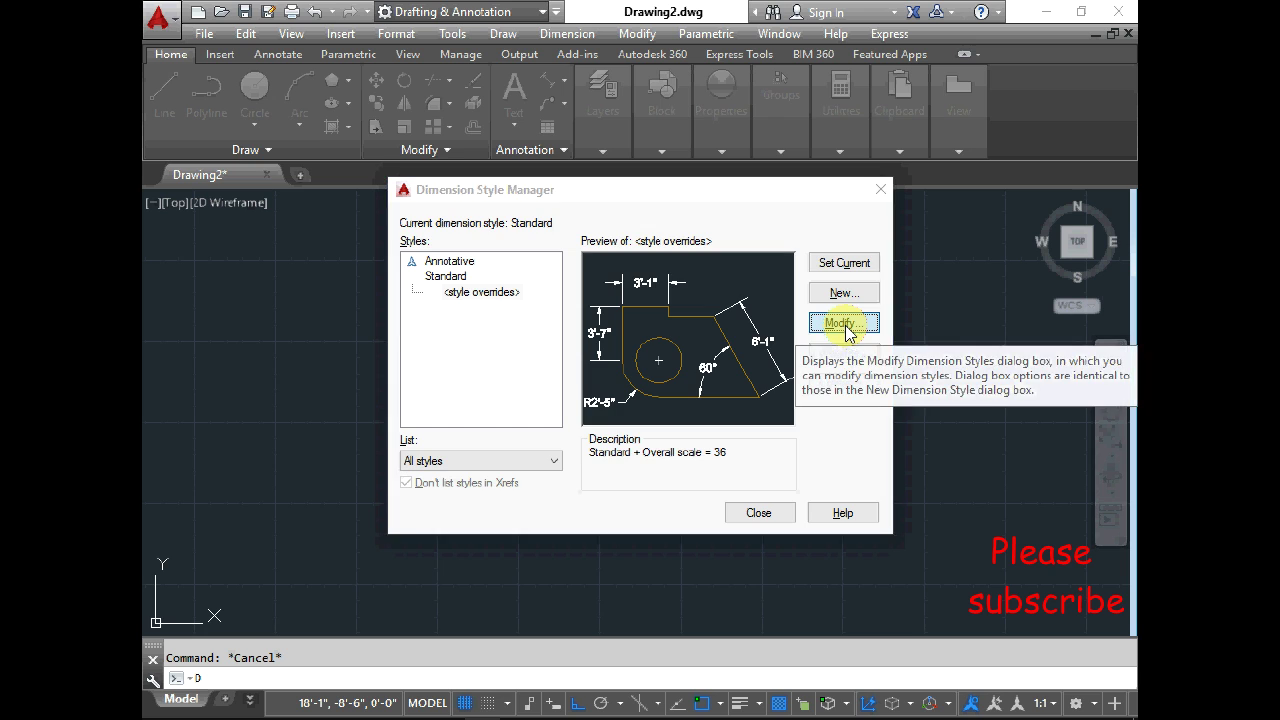
pyautogui.click(845, 326)
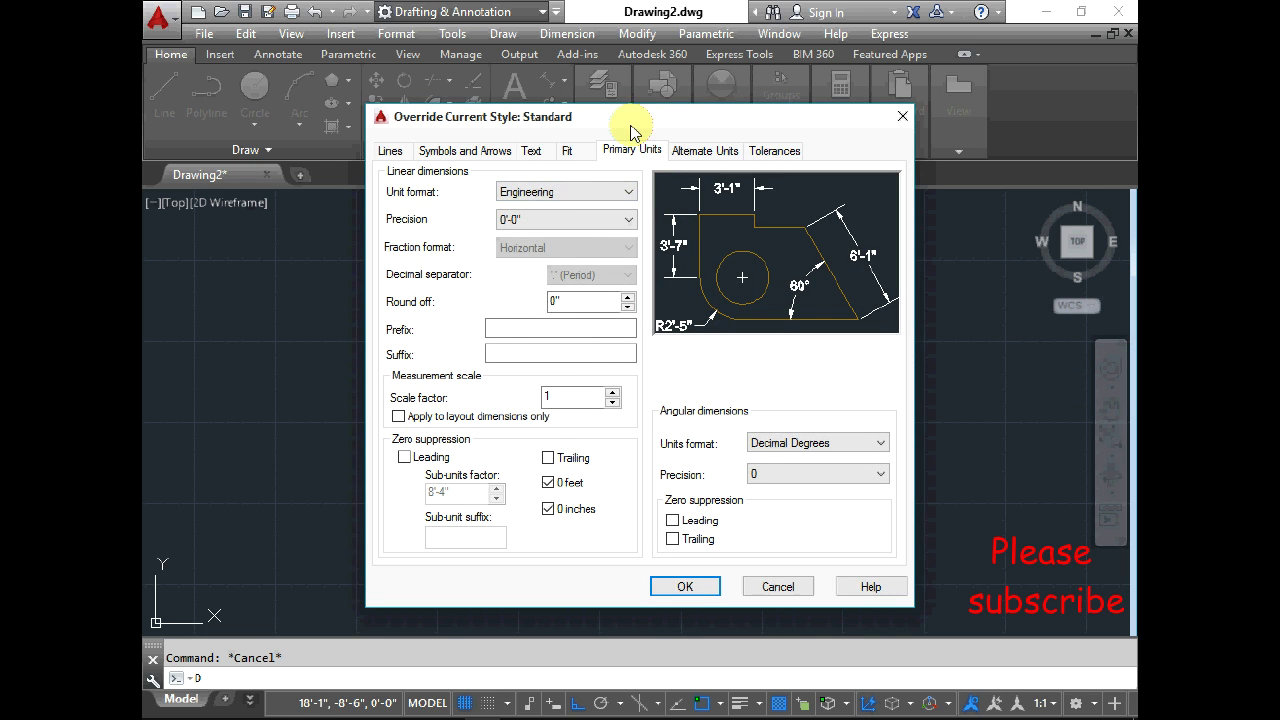
pyautogui.click(685, 587)
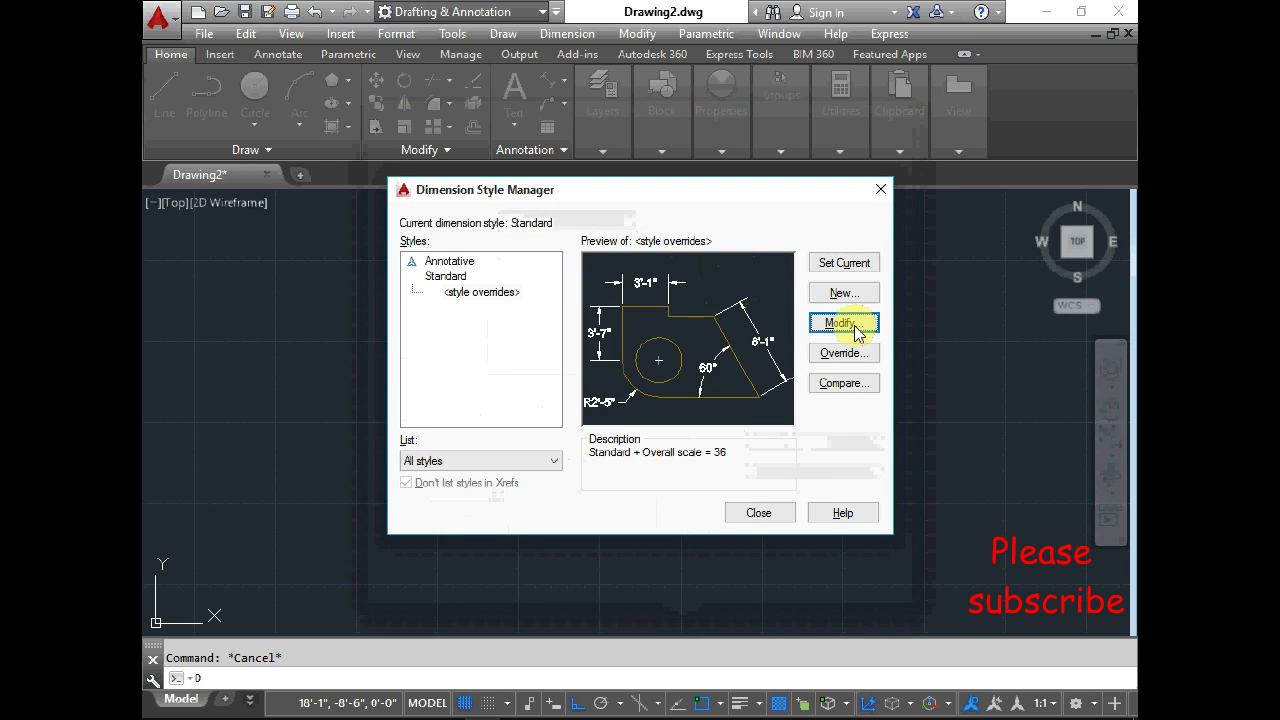
pyautogui.click(851, 263)
pyautogui.click(763, 511)
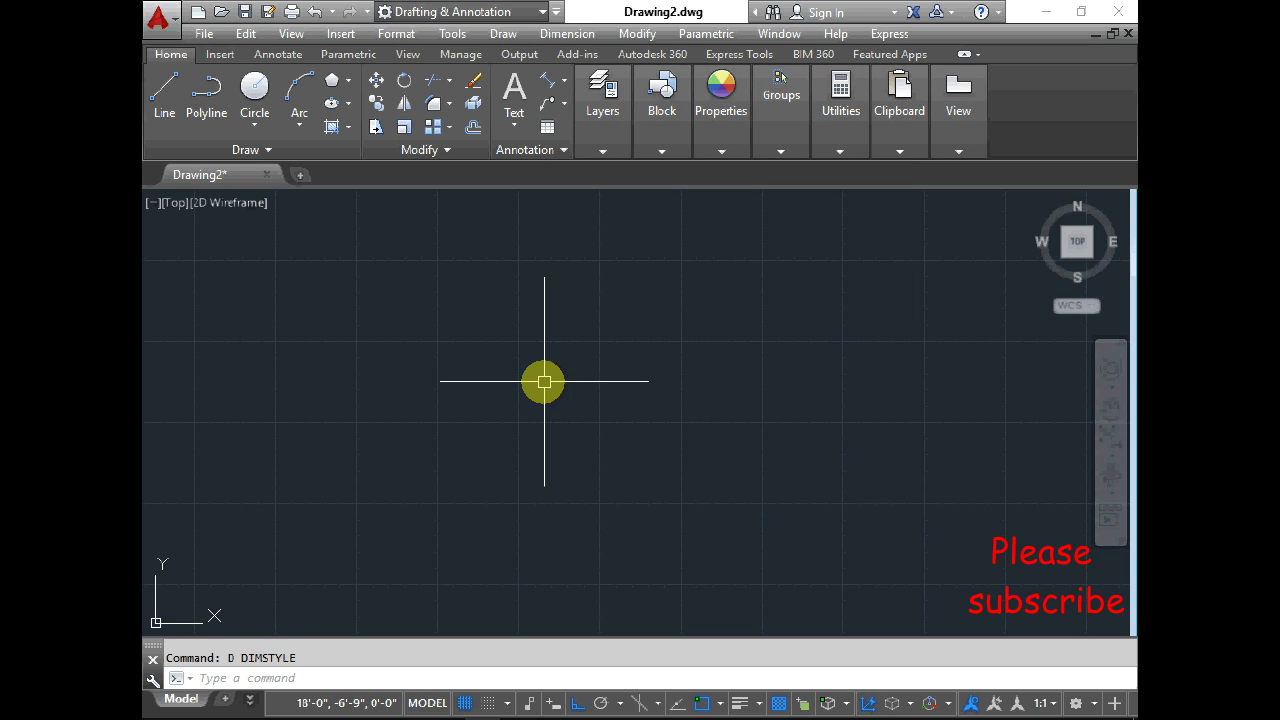
pyautogui.press('Escape')
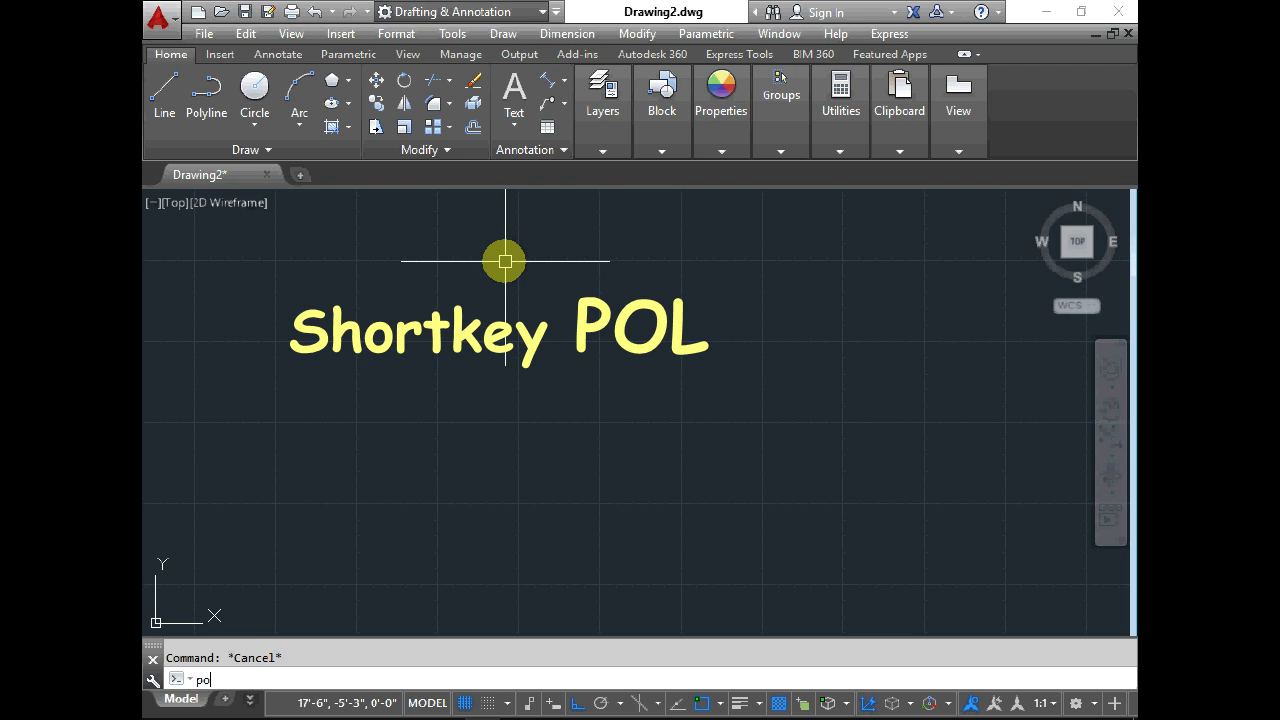
pyautogui.press('Return')
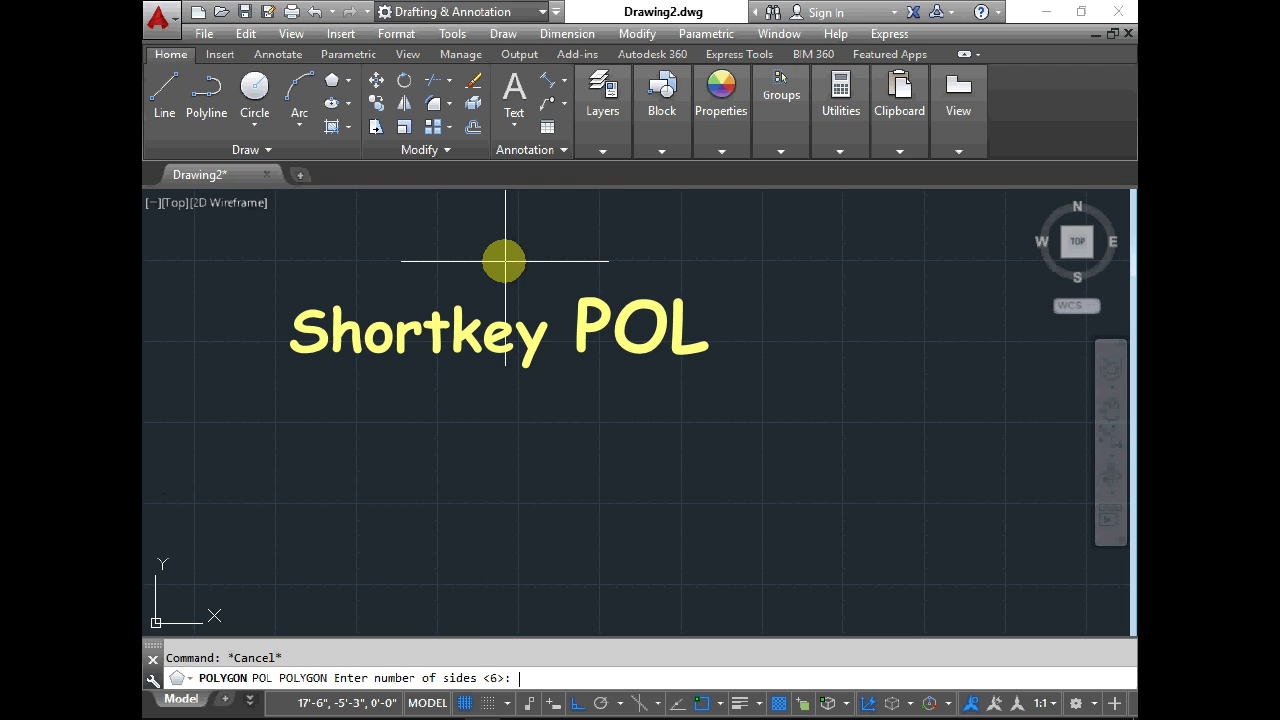
pyautogui.press('Escape')
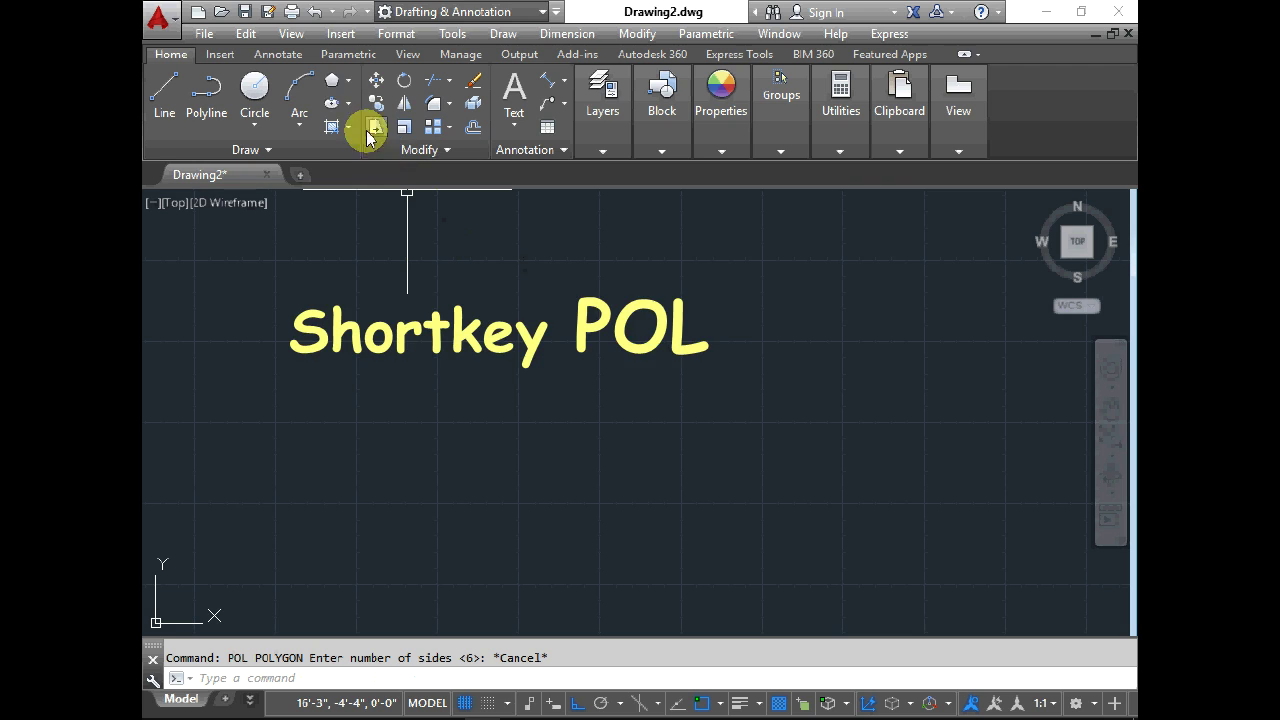
pyautogui.click(331, 88)
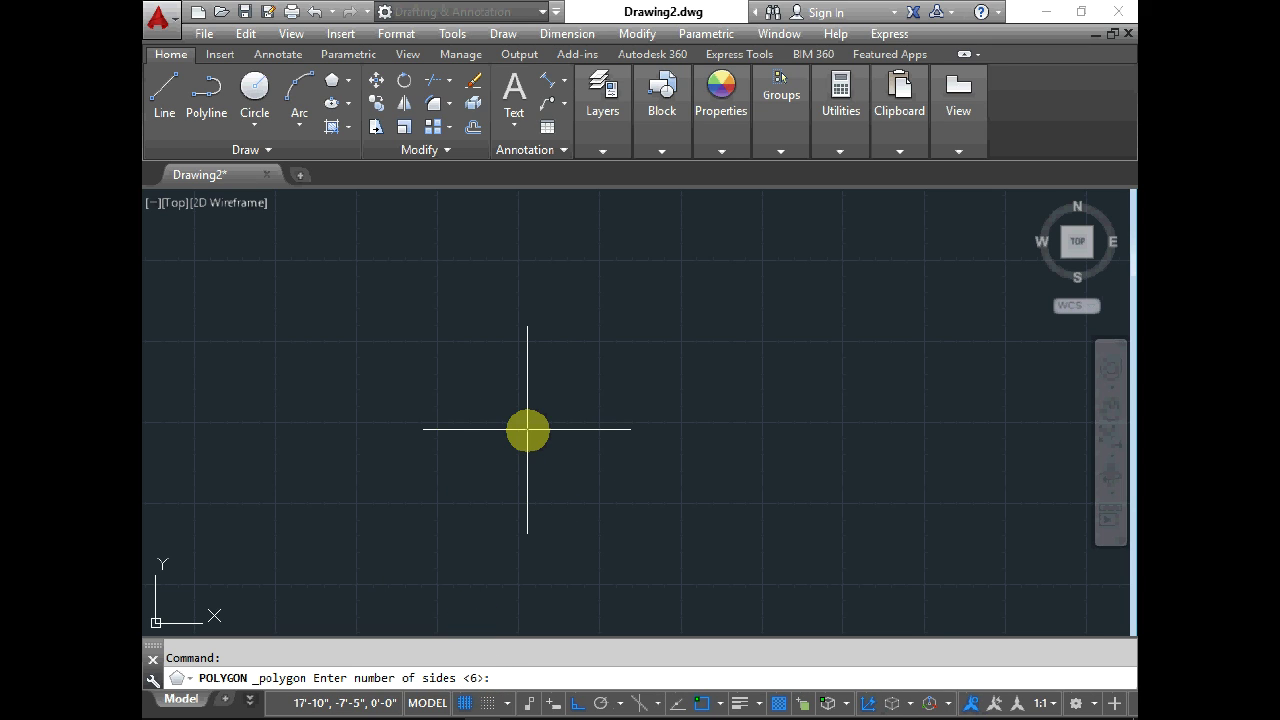
pyautogui.press('Escape')
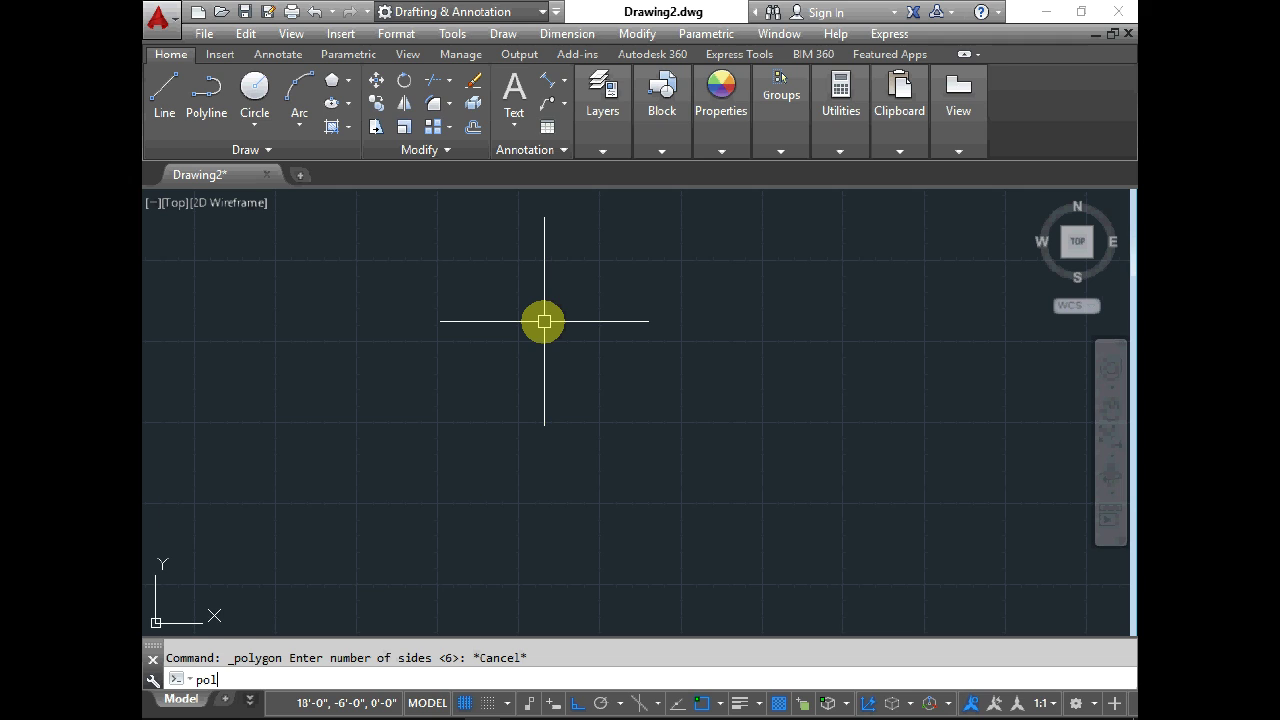
# - Draw an 8-sided polygon, inscribed in a circle of 4' radius, in the empty drawing area
pyautogui.press('Return')
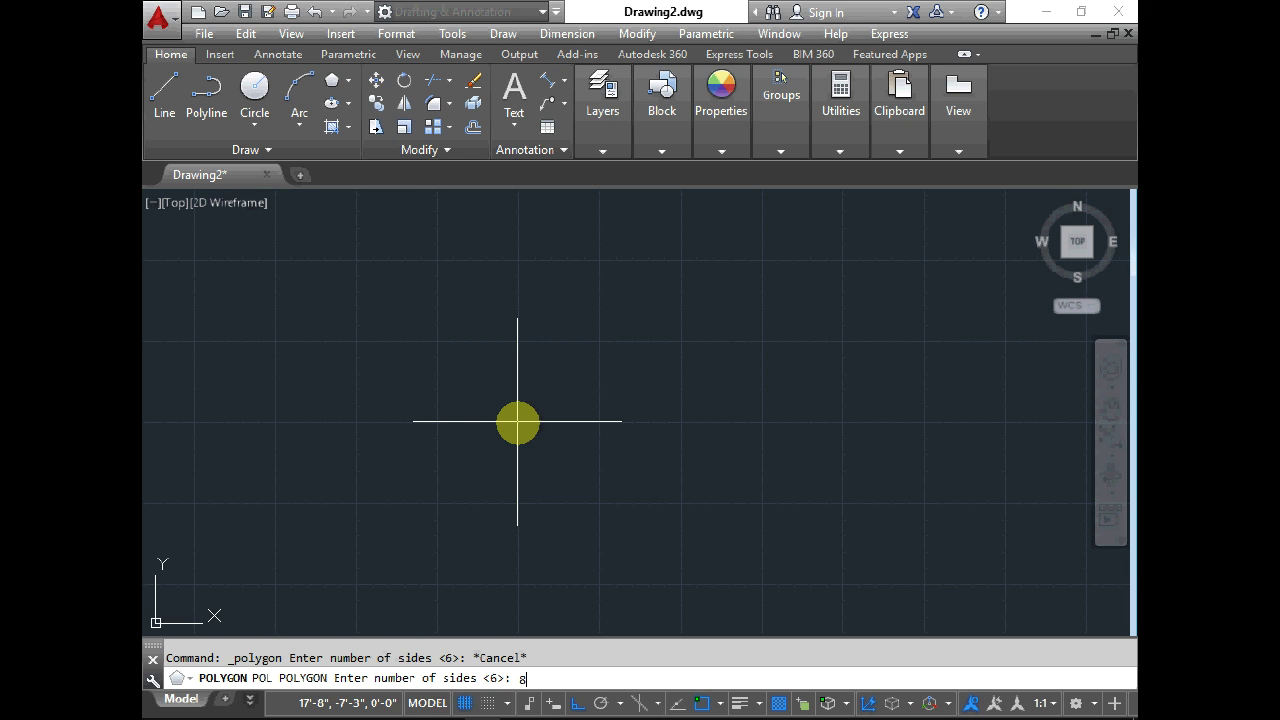
pyautogui.press('Return')
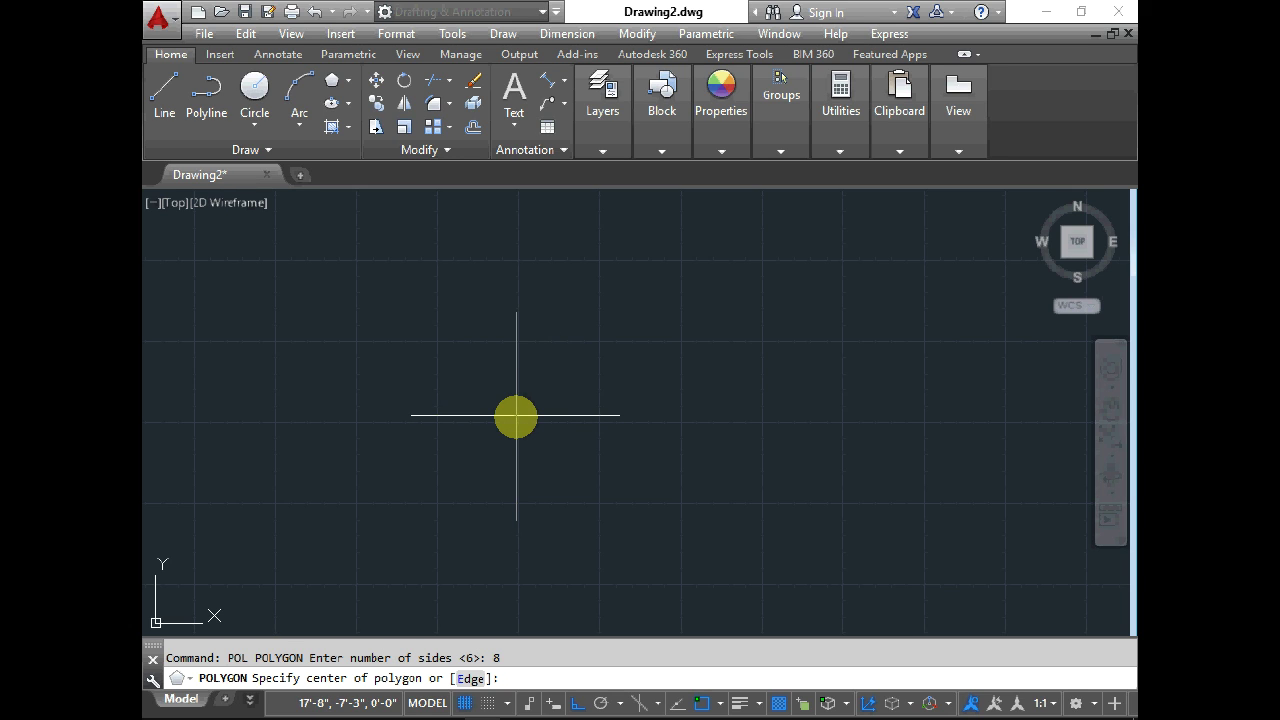
pyautogui.click(516, 415)
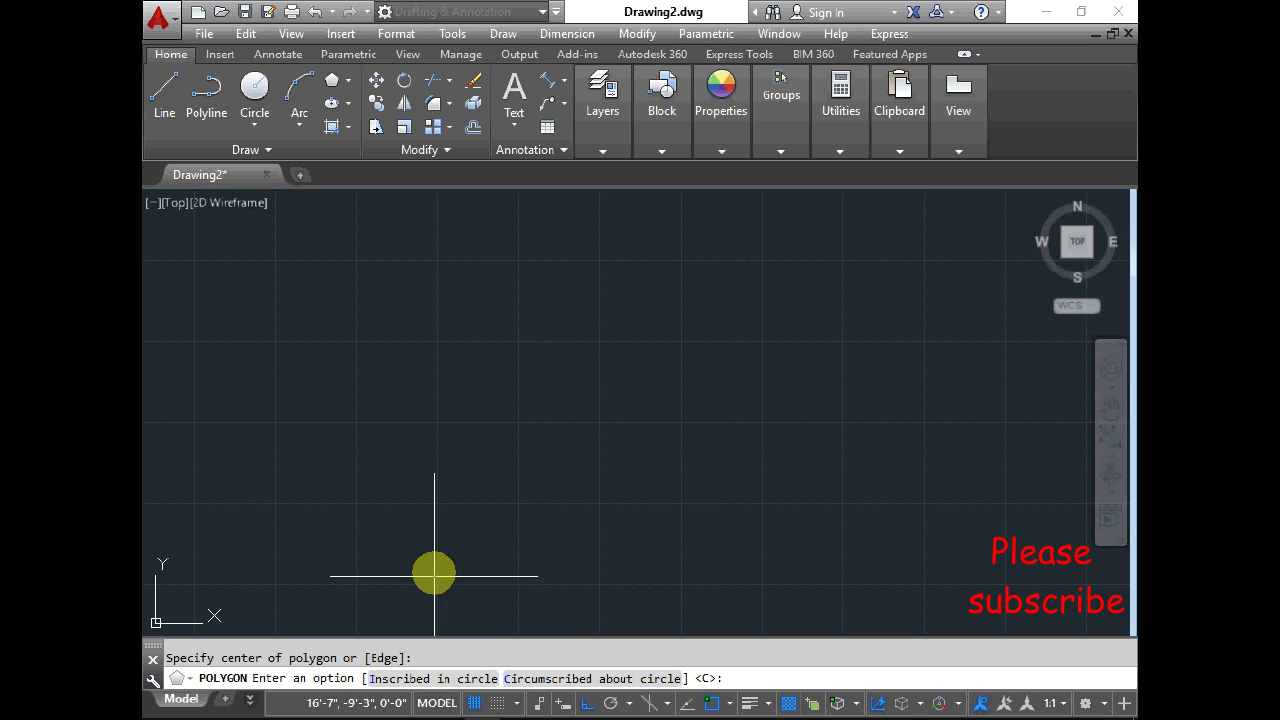
pyautogui.click(420, 679)
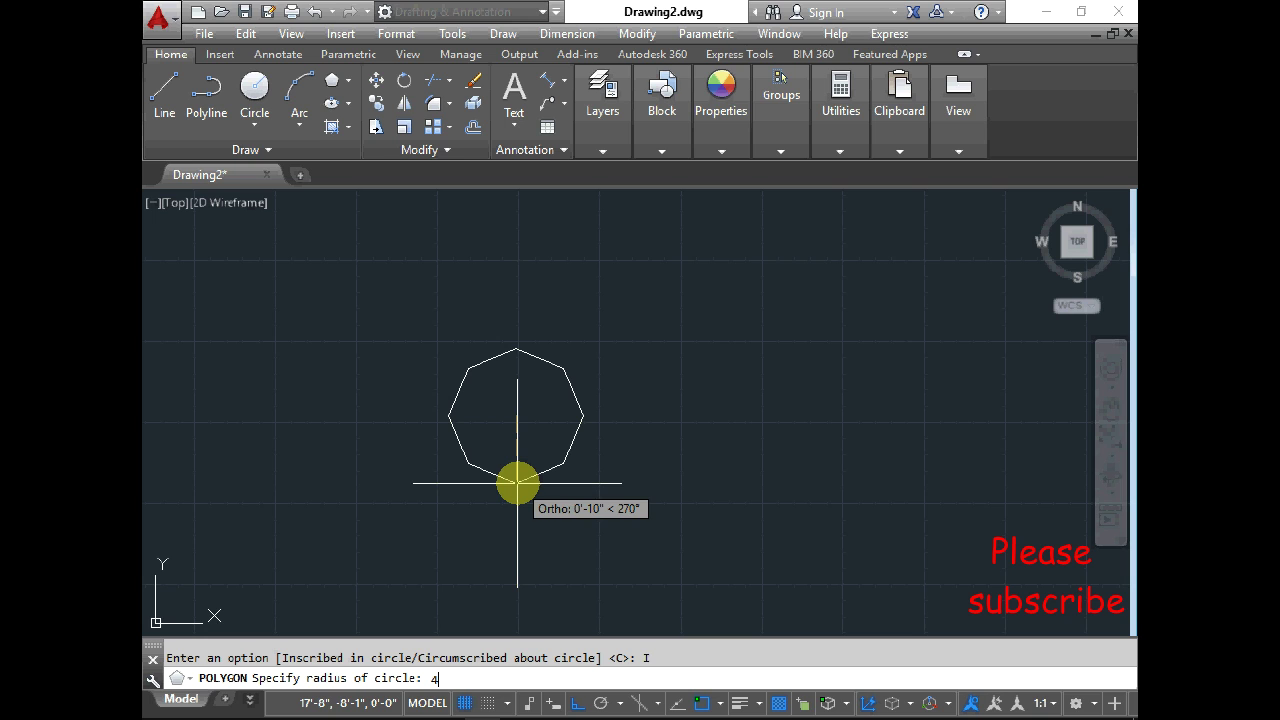
pyautogui.press('Return')
pyautogui.scroll(2, 514, 443)
pyautogui.scroll(-5, 514, 443)
pyautogui.scroll(2, 463, 409)
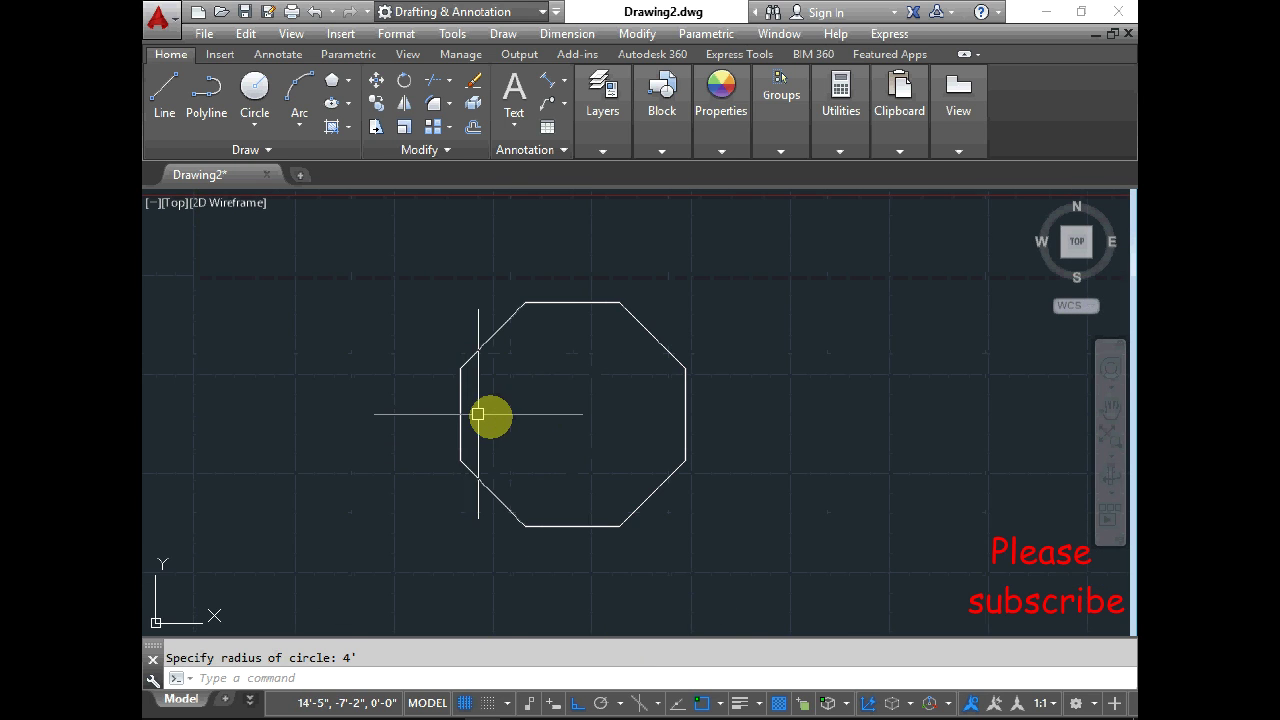
pyautogui.scroll(2, 576, 401)
pyautogui.scroll(-2, 560, 357)
pyautogui.scroll(2, 577, 371)
pyautogui.press('Escape')
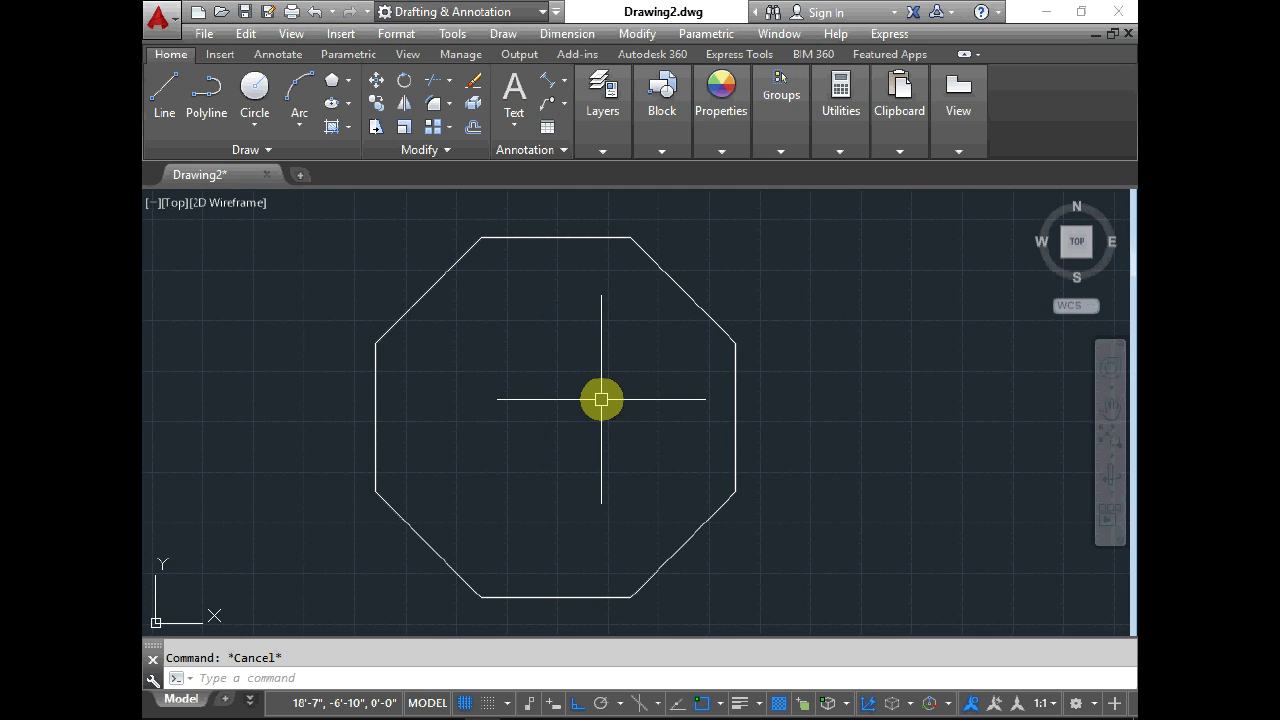
# - Draw a circle of 4' radius centred on the octagon and check how it meets the vertices
pyautogui.click(254, 90)
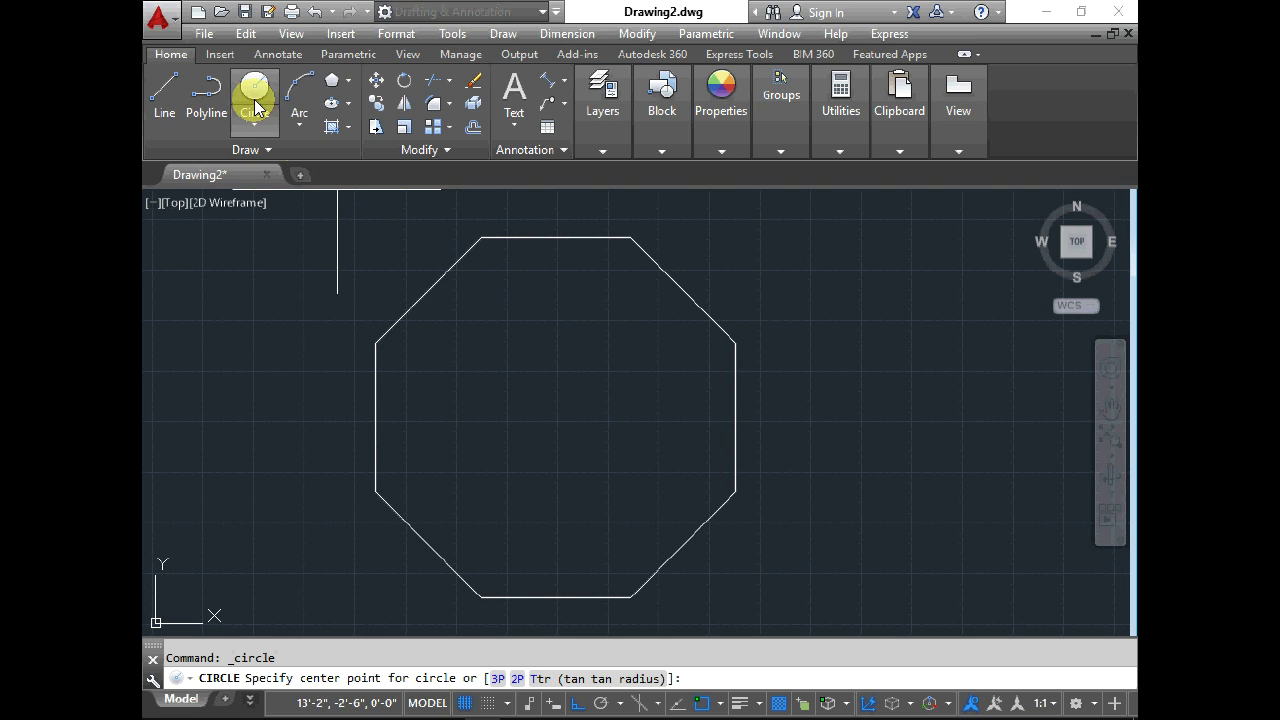
pyautogui.press('Escape')
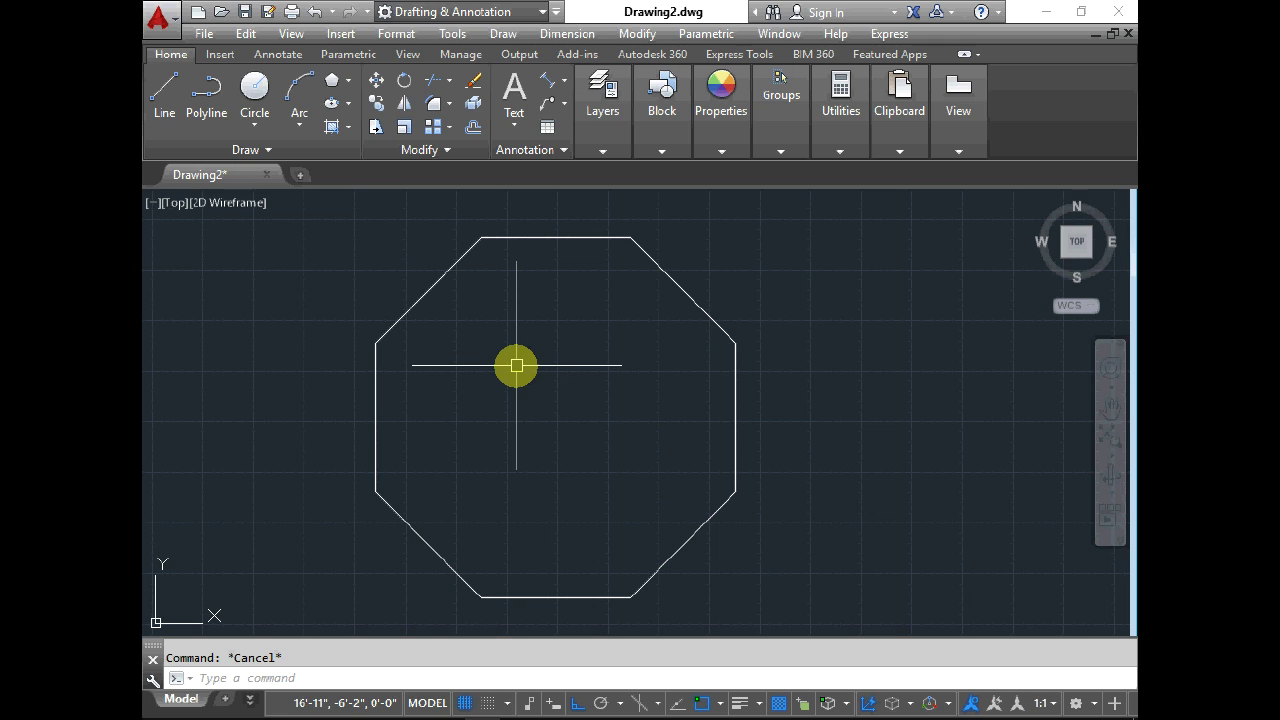
pyautogui.click(252, 87)
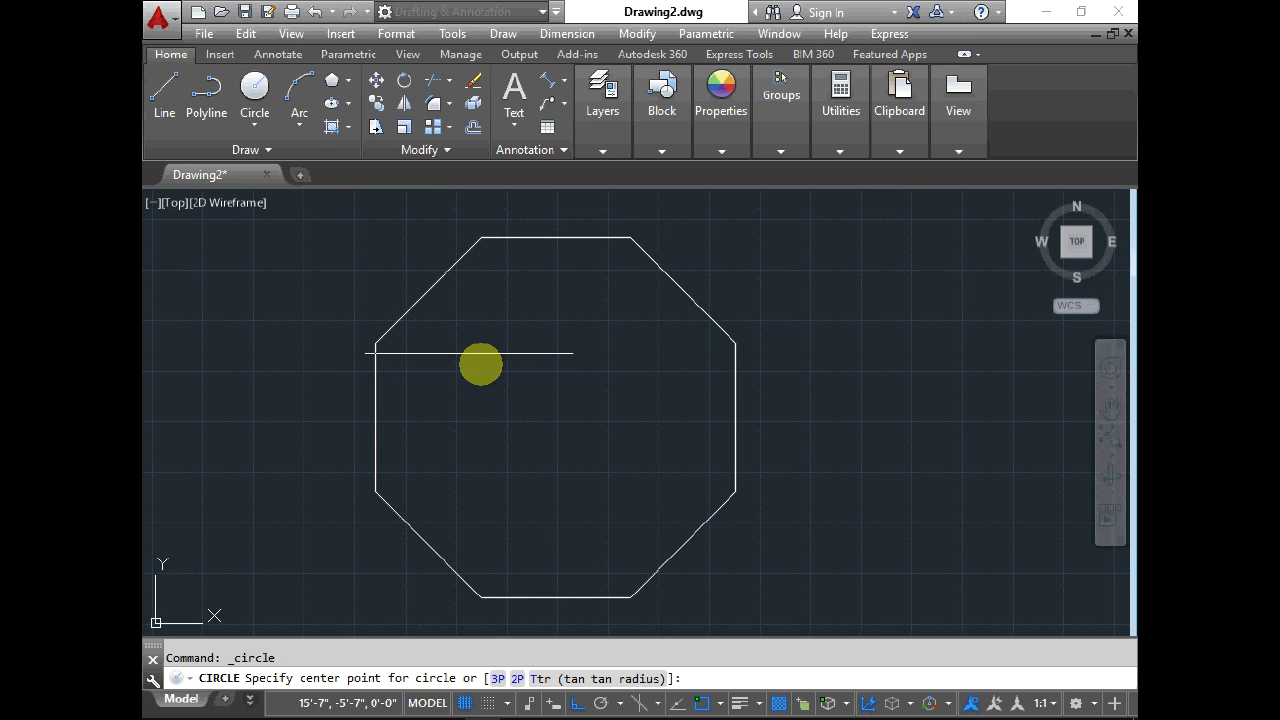
pyautogui.click(554, 415)
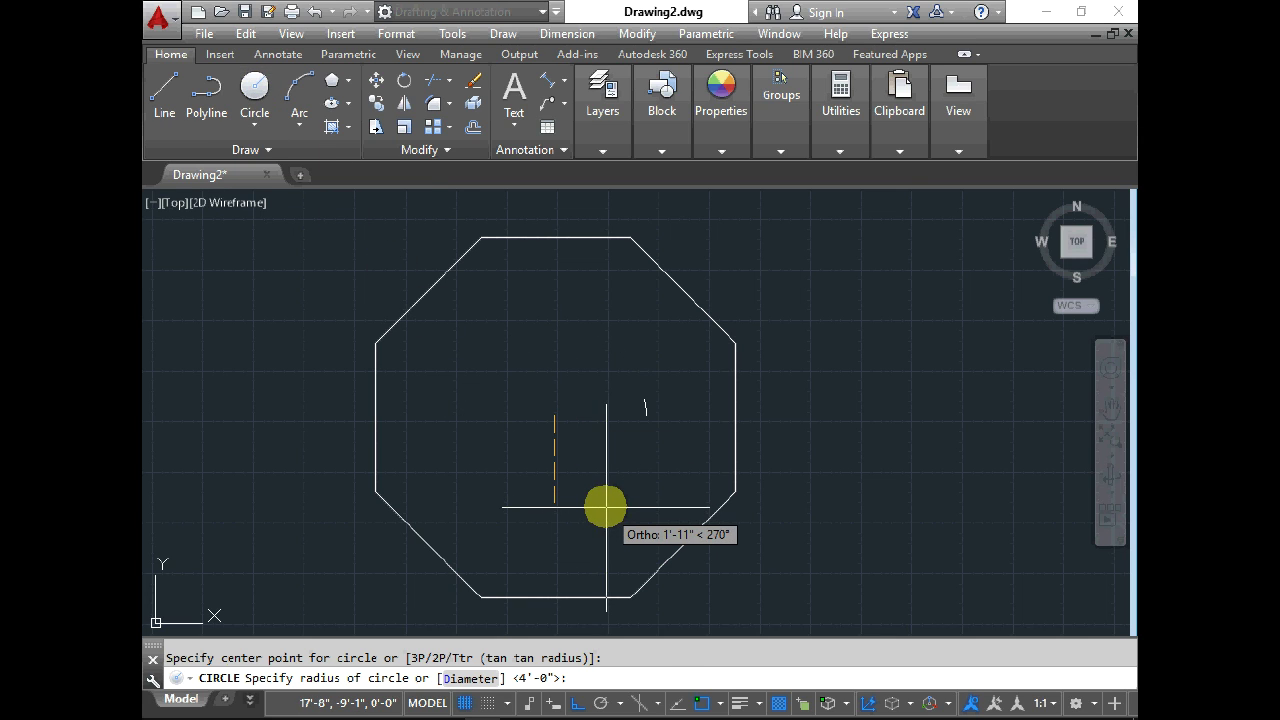
pyautogui.write("4'")
pyautogui.press('Return')
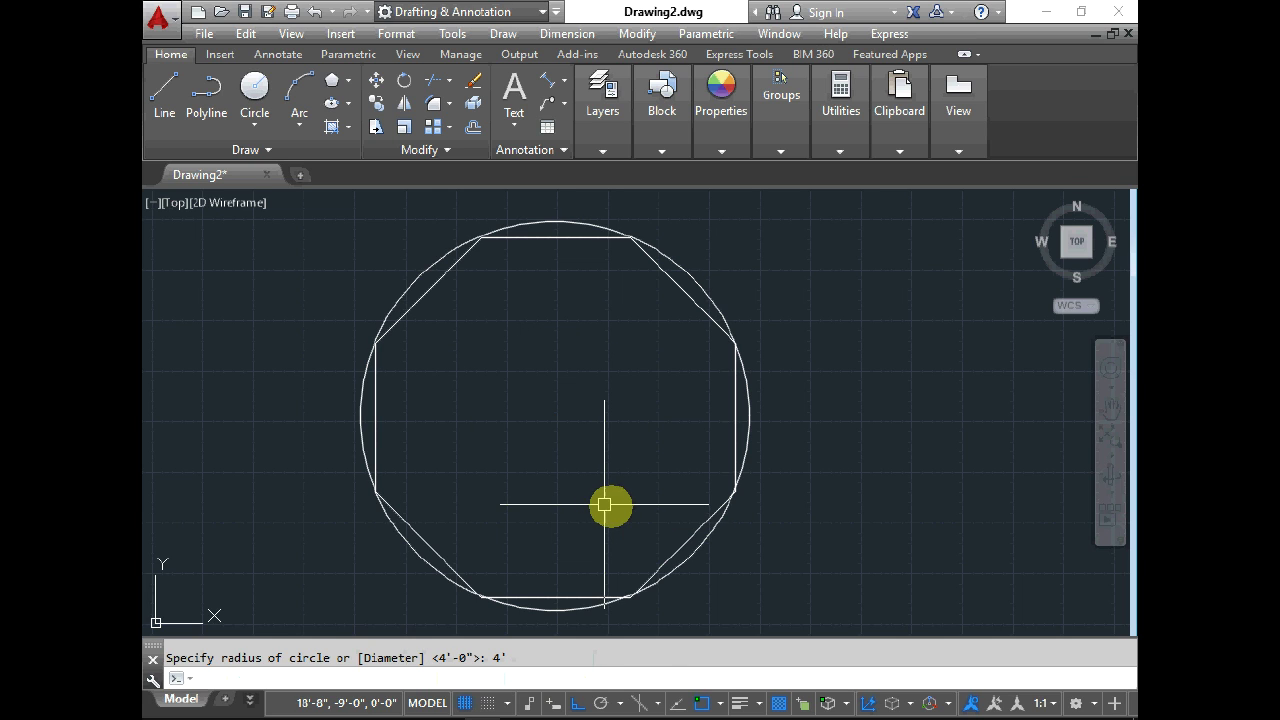
pyautogui.scroll(5, 403, 330)
pyautogui.scroll(3, 407, 292)
pyautogui.scroll(-8, 430, 390)
pyautogui.scroll(4, 430, 390)
pyautogui.scroll(2, 571, 437)
pyautogui.scroll(-4, 570, 364)
pyautogui.scroll(4, 567, 330)
# - Delete the circle around the octagon
pyautogui.click(566, 325)
pyautogui.press('Delete')
pyautogui.press('Escape')
pyautogui.scroll(-9, 639, 265)
pyautogui.scroll(2, 564, 293)
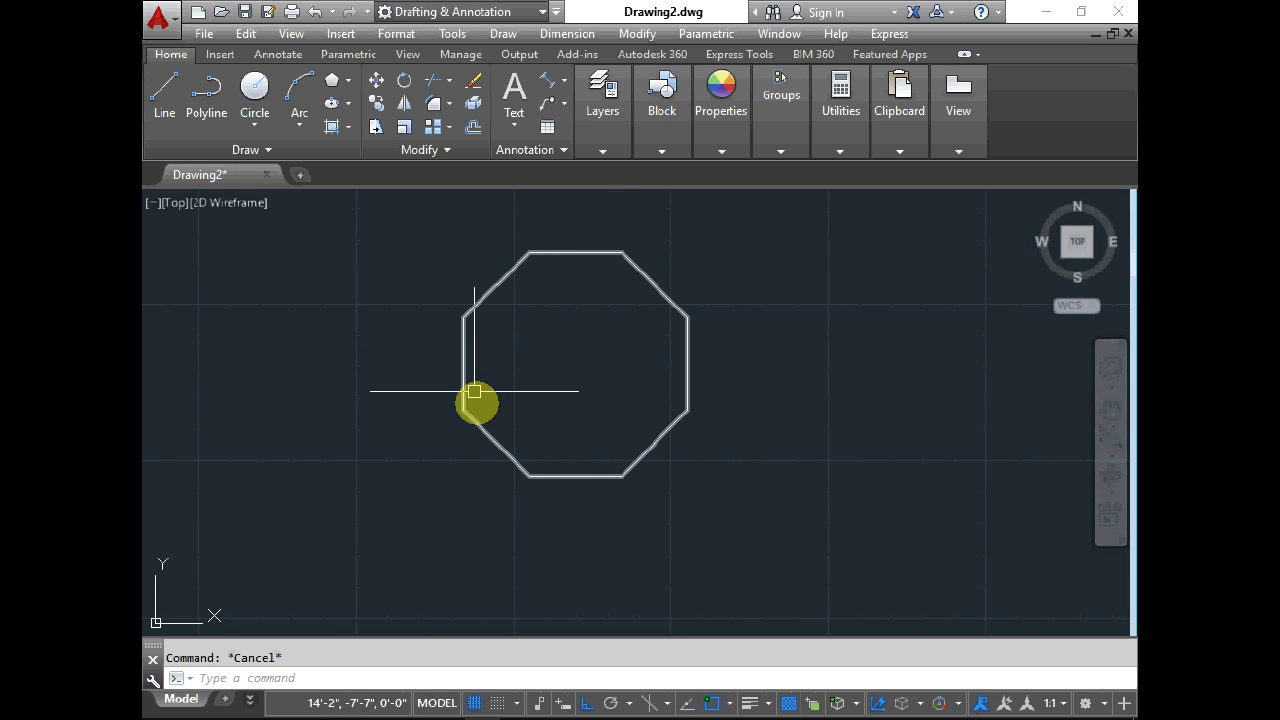
# - Draw a vertical line from the midpoint of the octagon's top edge to the midpoint of its bottom edge
pyautogui.scroll(2, 571, 314)
pyautogui.scroll(-2, 560, 285)
pyautogui.click(163, 90)
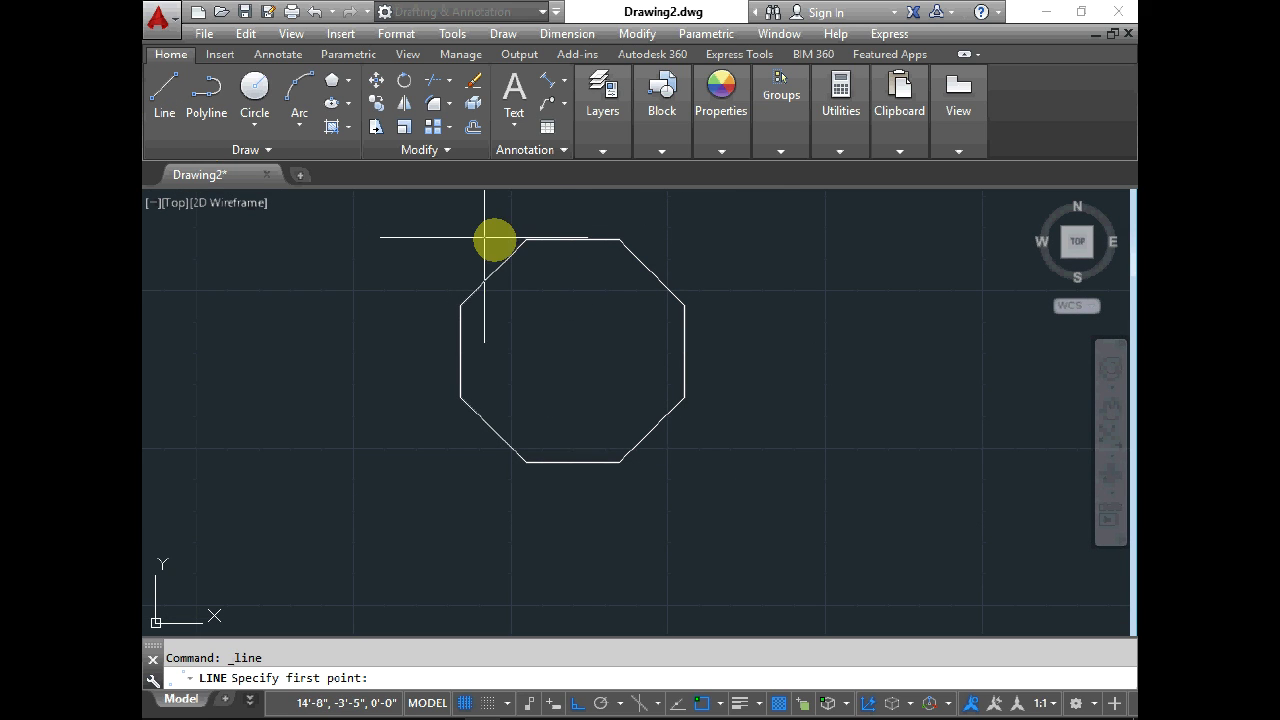
pyautogui.scroll(-3, 549, 346)
pyautogui.scroll(3, 551, 343)
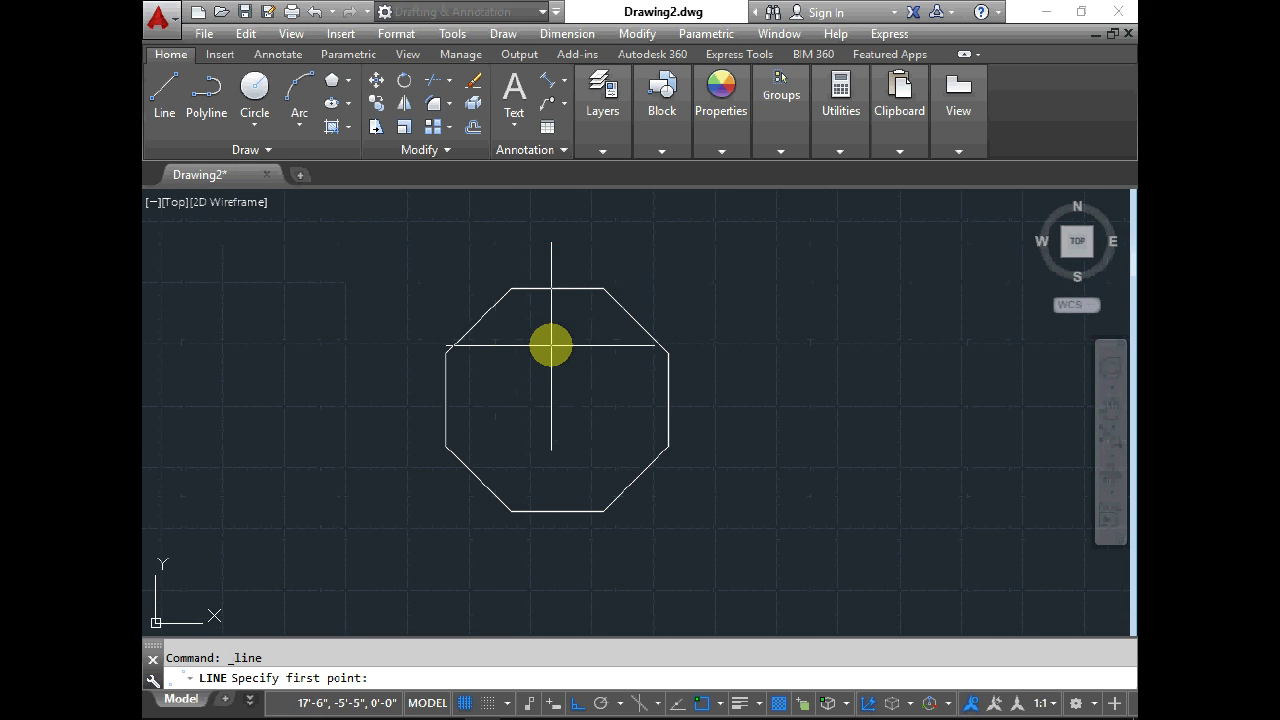
pyautogui.click(556, 290)
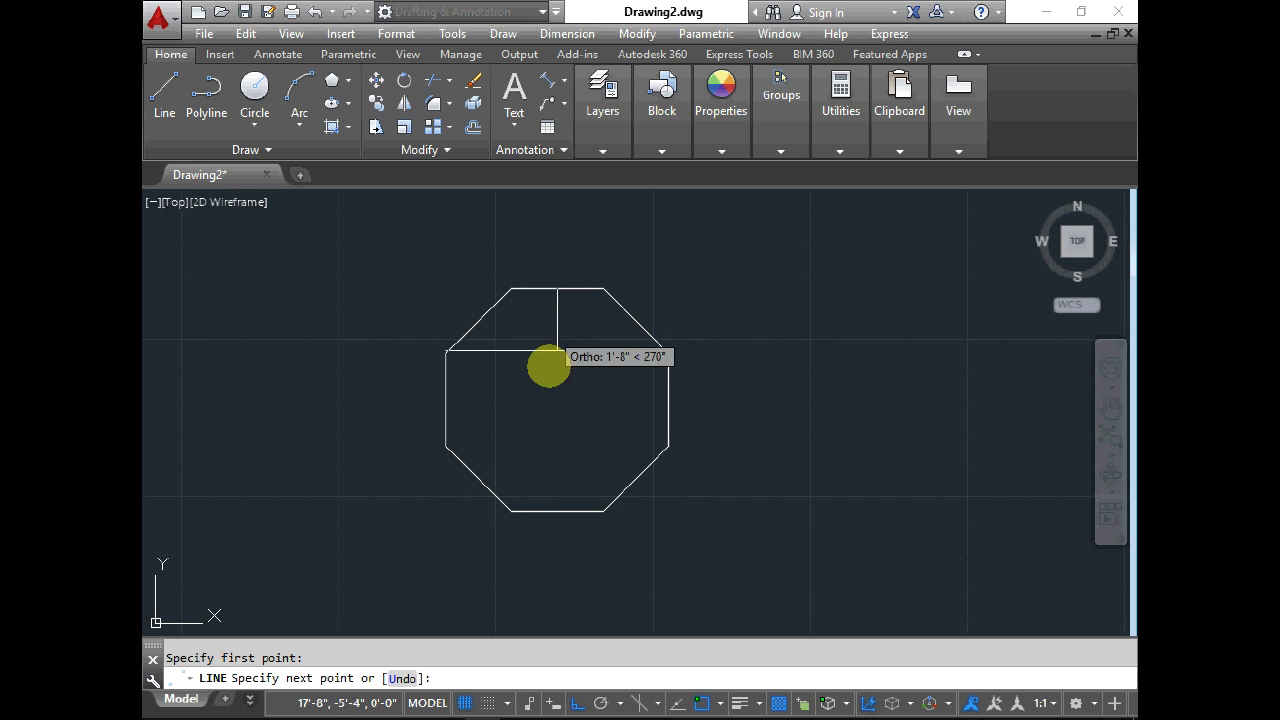
pyautogui.click(557, 511)
pyautogui.press('Return')
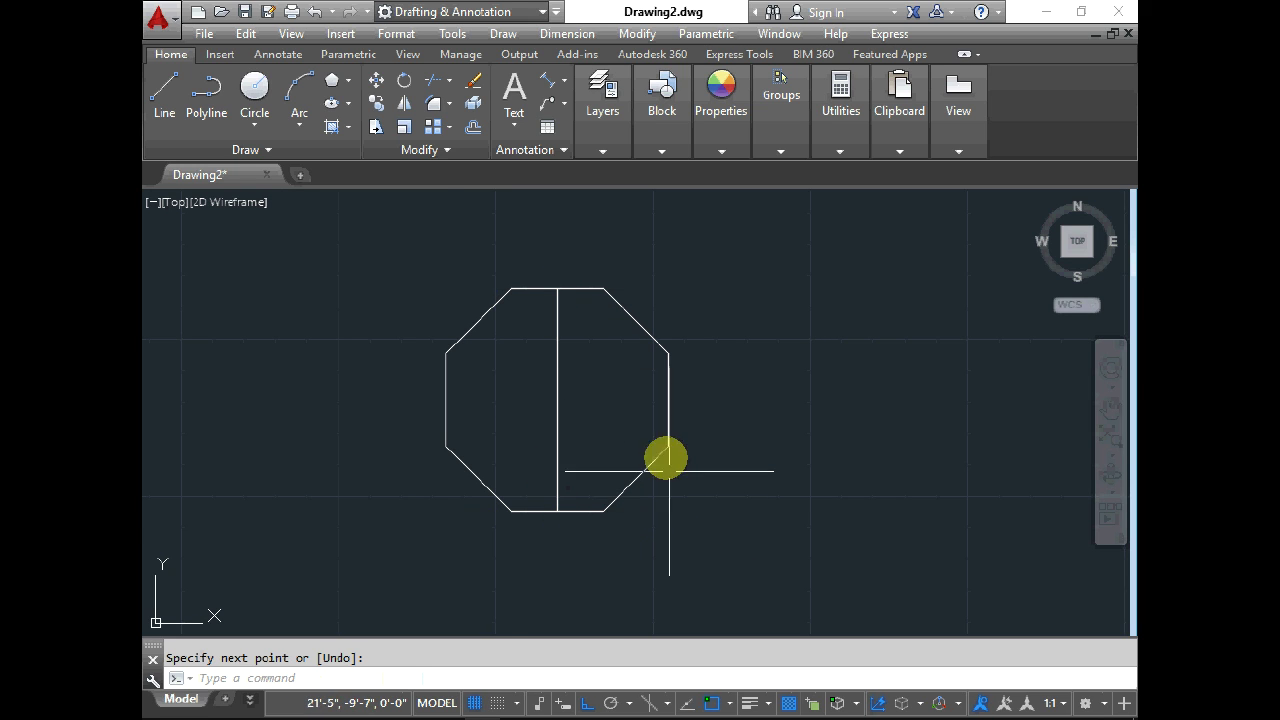
# - Draw a horizontal line from the midpoint of the octagon's right edge to the midpoint of its left edge
pyautogui.click(164, 95)
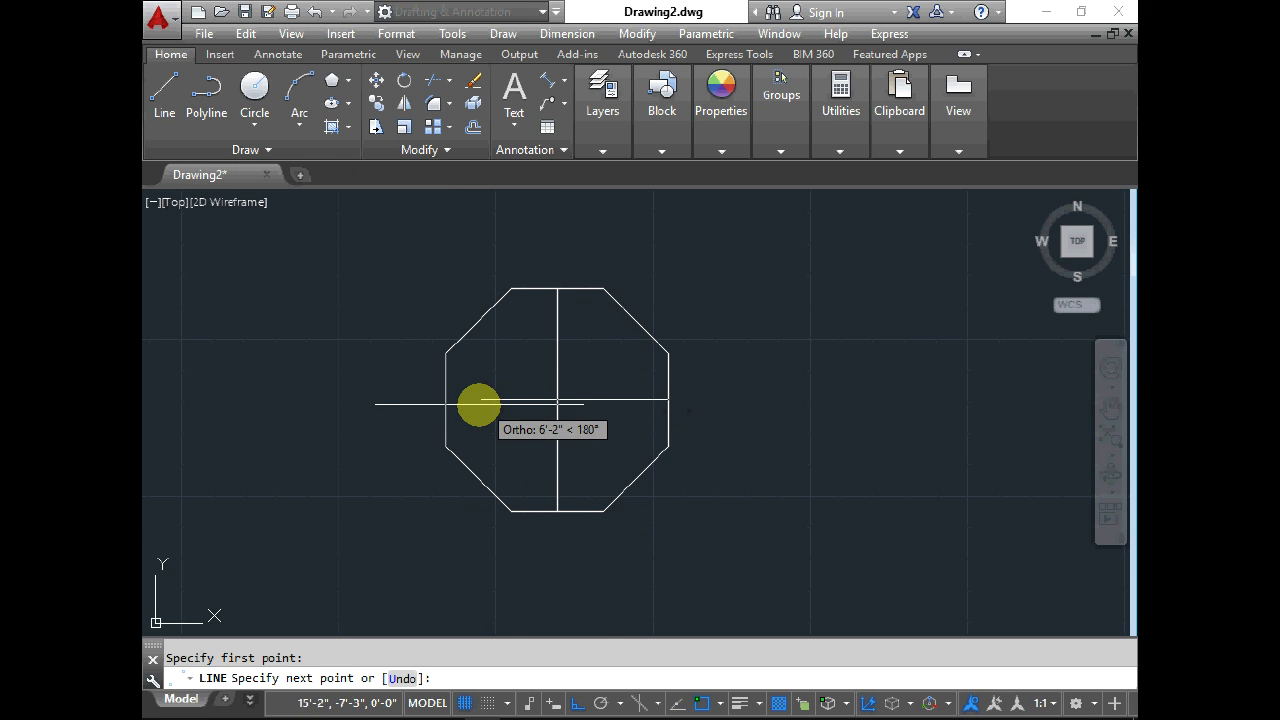
pyautogui.click(446, 399)
pyautogui.press('Escape')
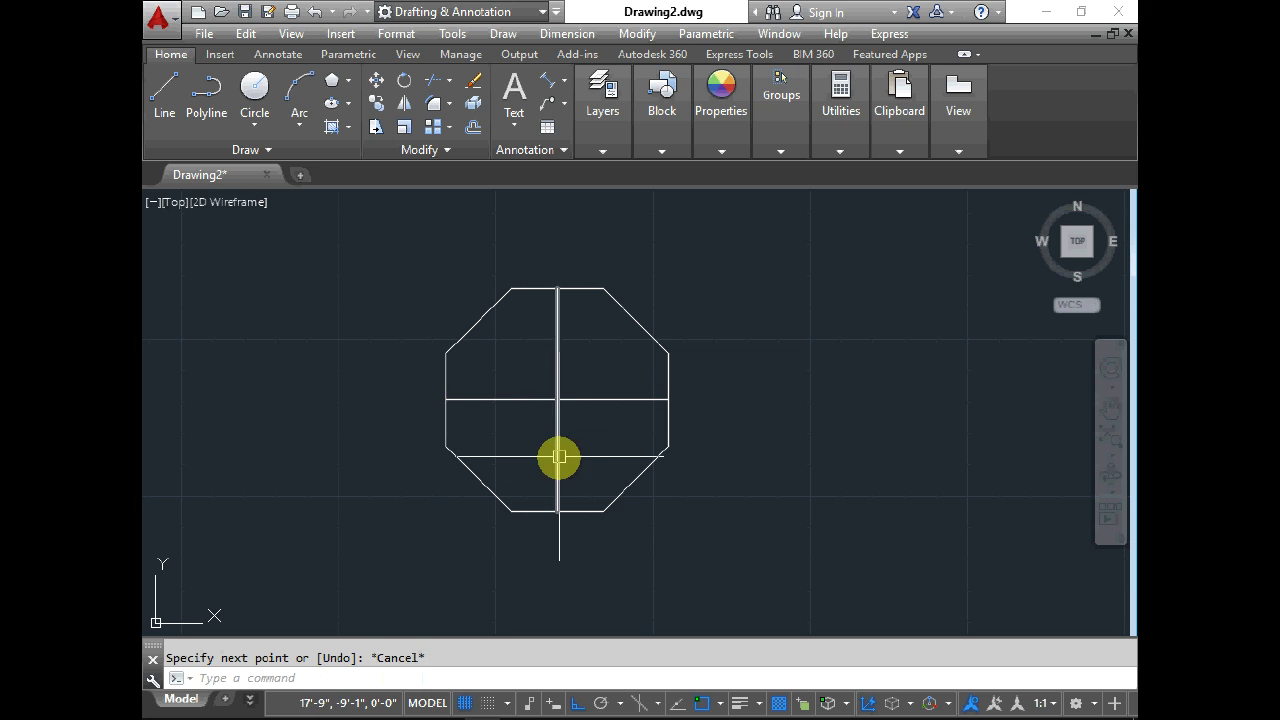
# - Delete the horizontal line across the octagon
pyautogui.click(465, 400)
pyautogui.press('Escape')
pyautogui.click(480, 400)
pyautogui.press('Delete')
pyautogui.press('Escape')
# - Draw a horizontal line across the octagon, joining the midpoints of its left and right edges
pyautogui.click(164, 90)
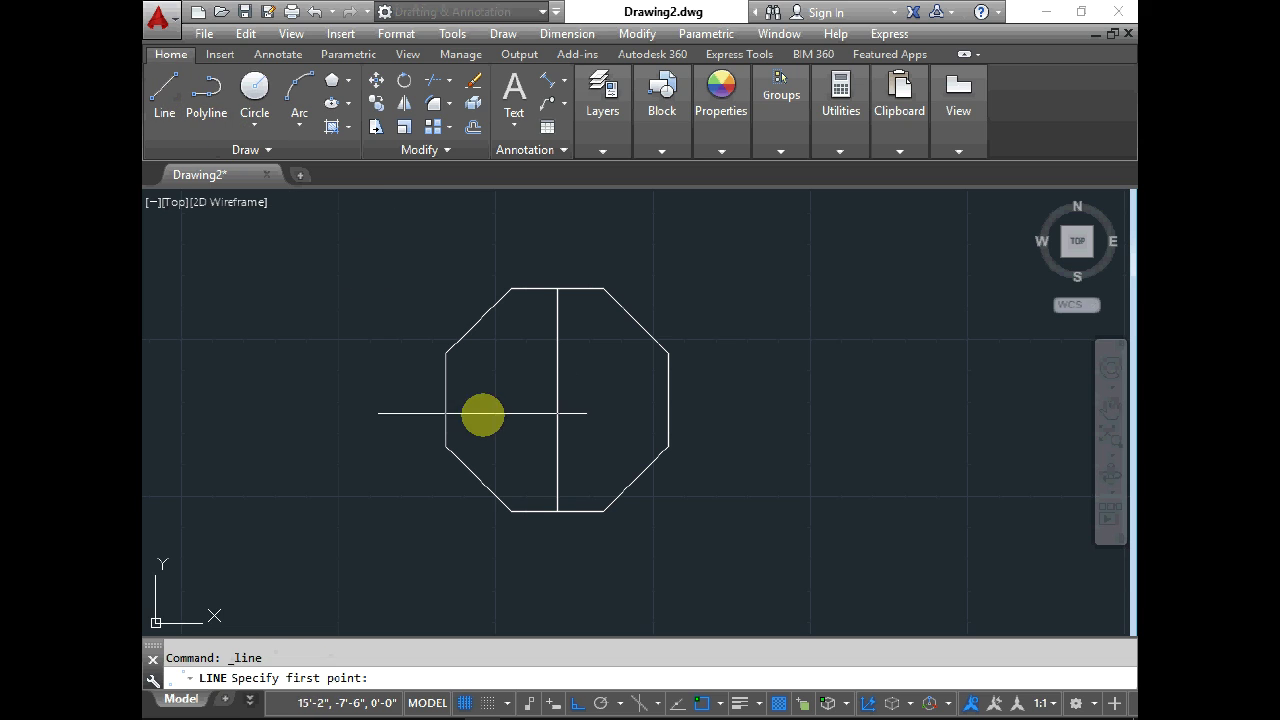
pyautogui.click(668, 400)
pyautogui.press('Escape')
# - Draw a circle of 4' radius centred on the intersection of the octagon's two centre lines
pyautogui.click(249, 91)
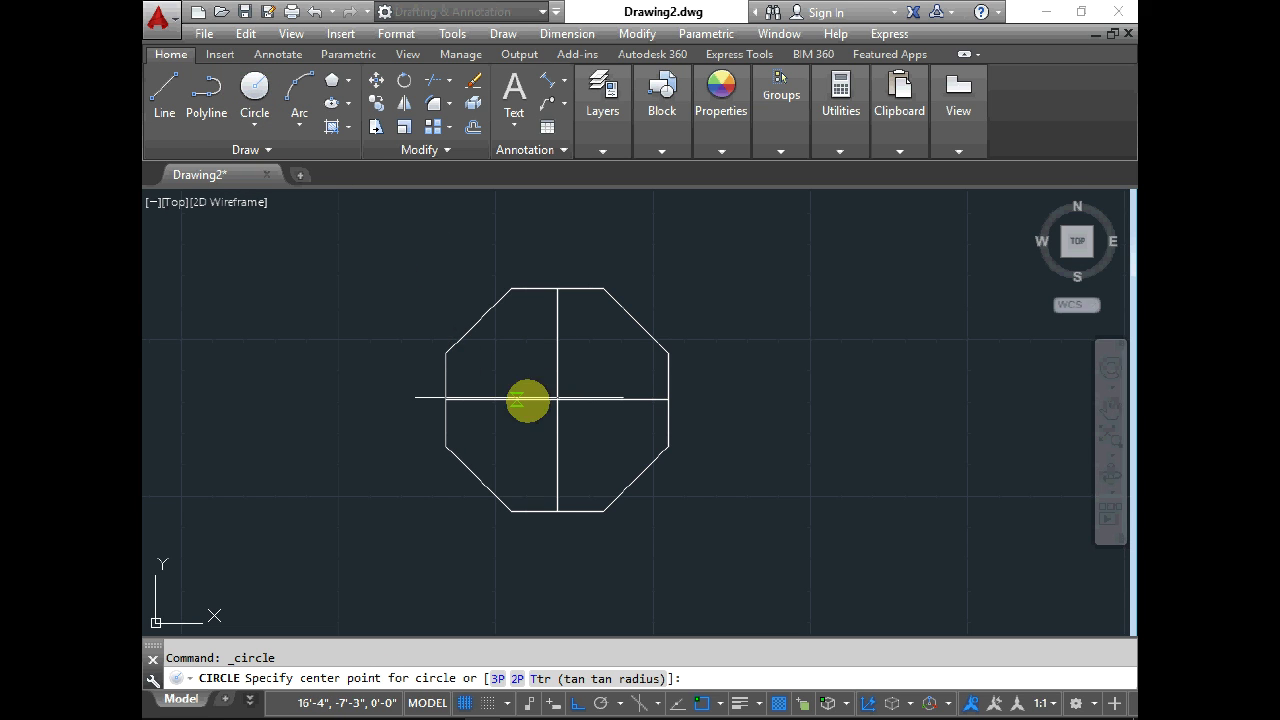
pyautogui.scroll(2, 574, 400)
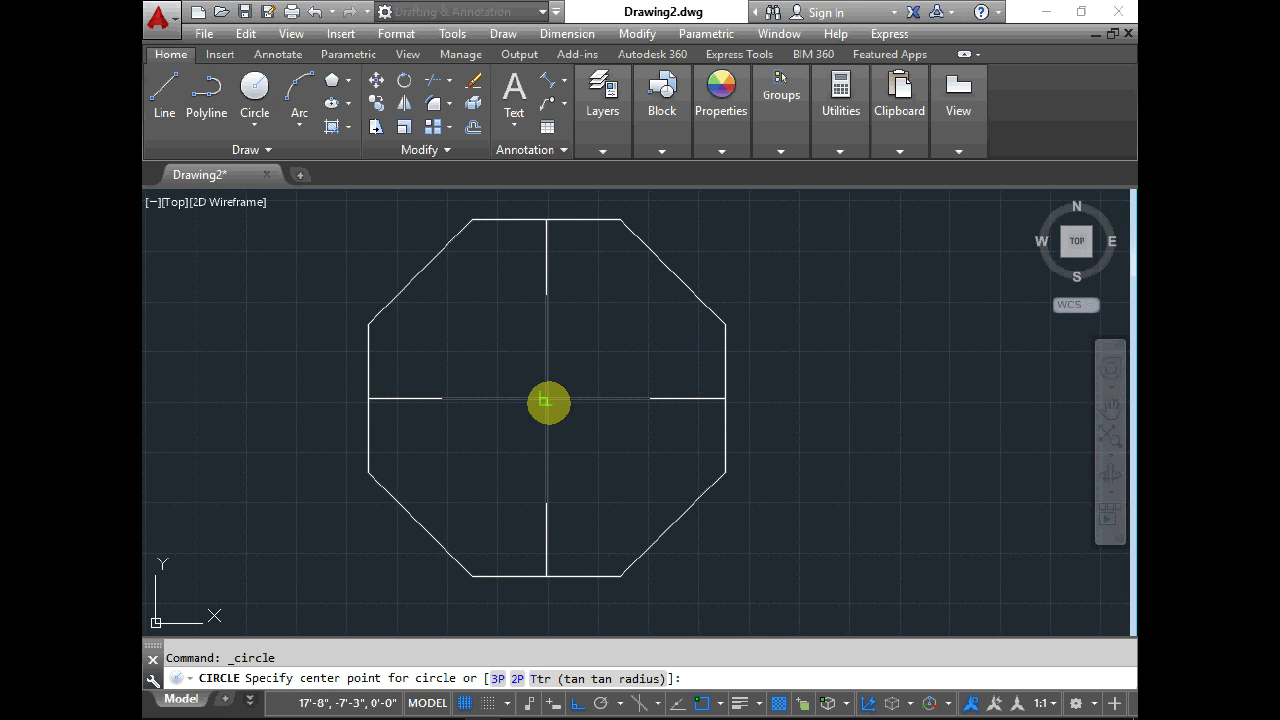
pyautogui.click(546, 400)
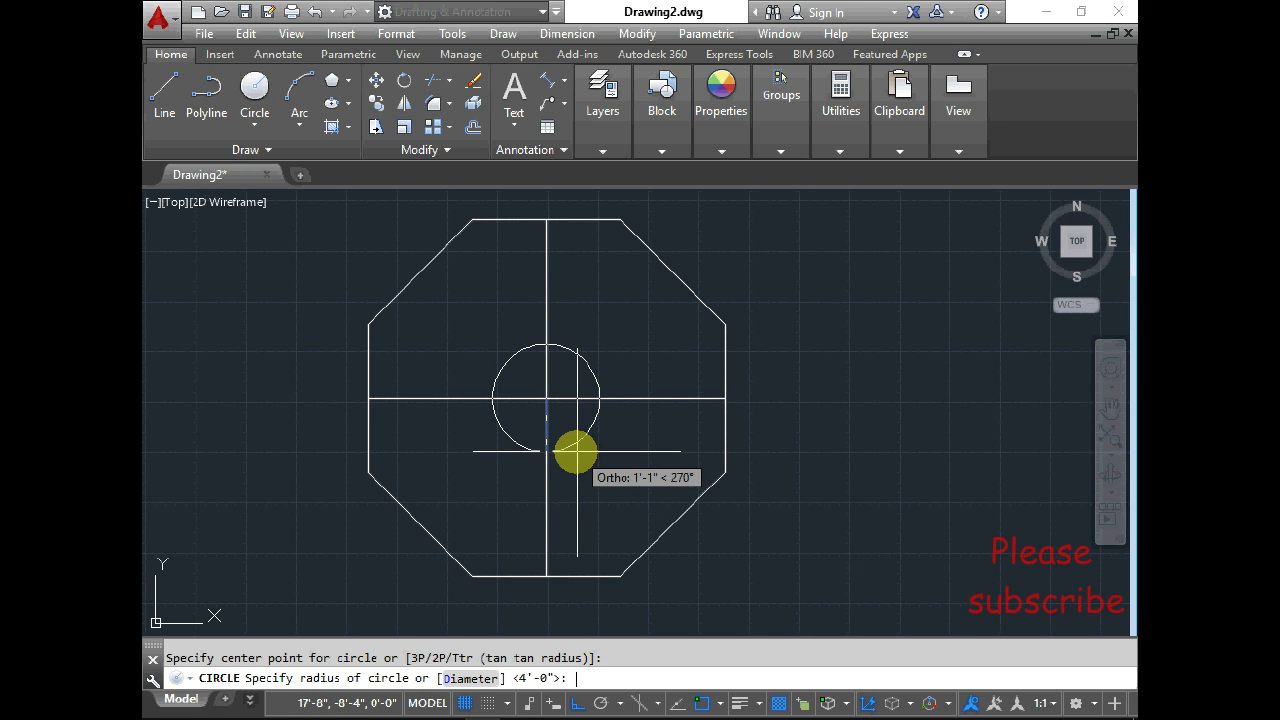
pyautogui.write("4'")
pyautogui.press('Return')
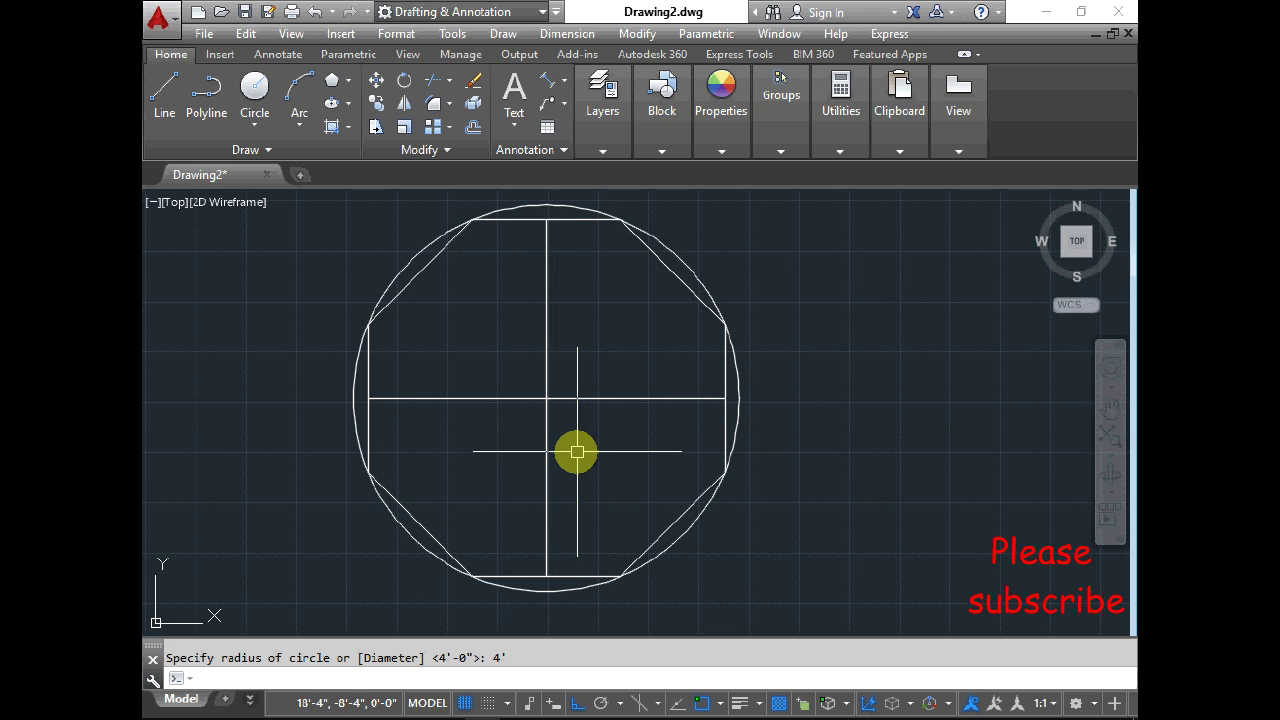
# - Erase the vertical and horizontal centre lines inside the octagon
pyautogui.click(611, 357)
pyautogui.click(509, 443)
pyautogui.write('e')
pyautogui.press('Return')
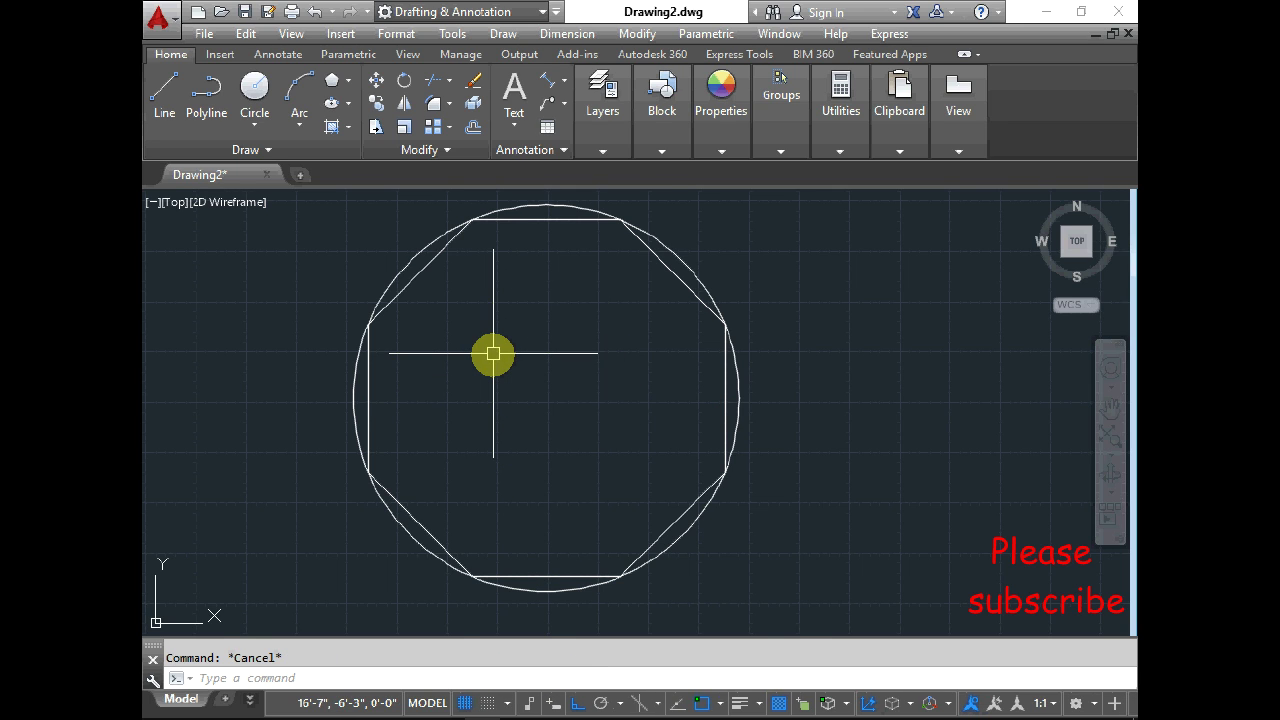
# - Examine how the octagon's corners and edges sit inside the surrounding circle
pyautogui.scroll(-2, 449, 294)
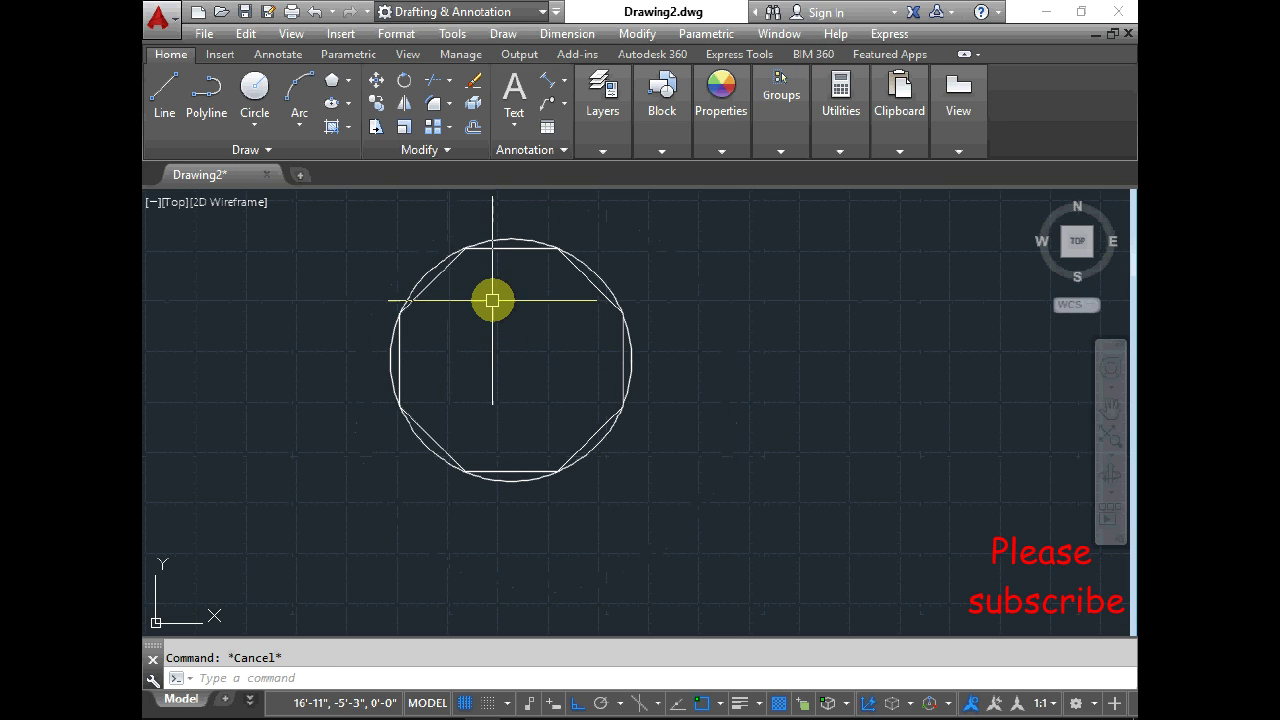
pyautogui.scroll(2, 614, 277)
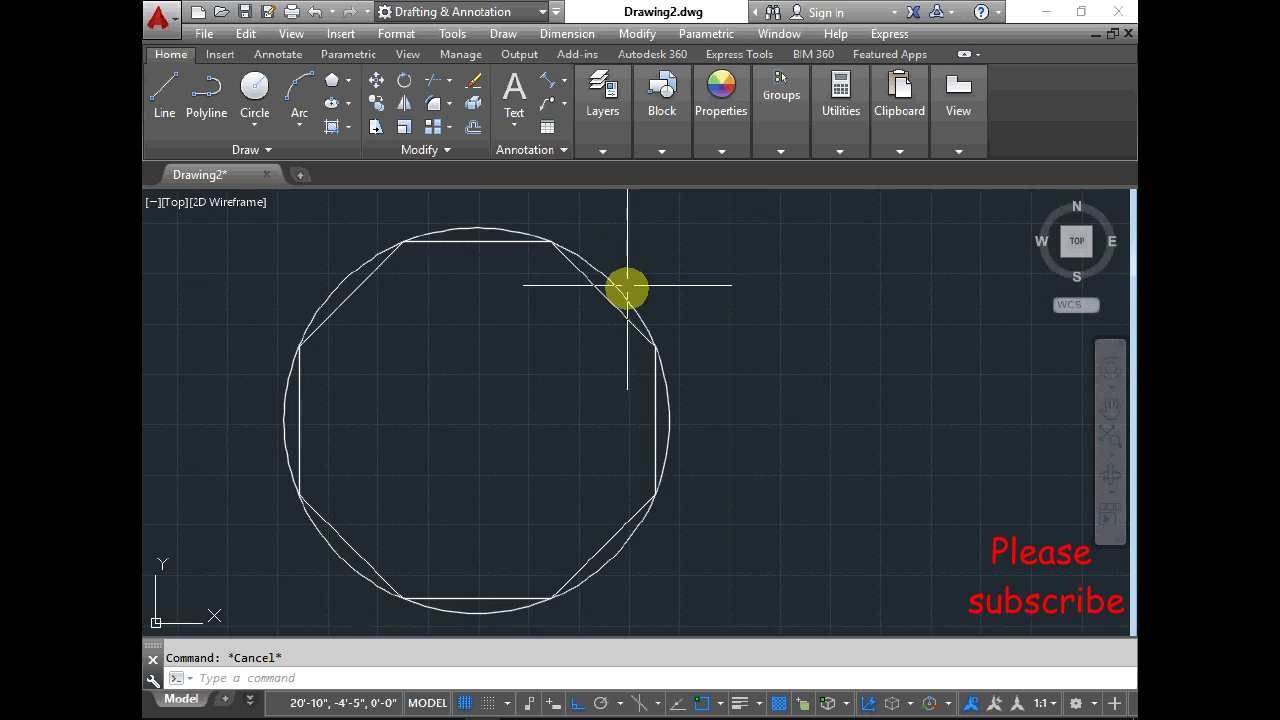
pyautogui.click(617, 311)
pyautogui.press('Escape')
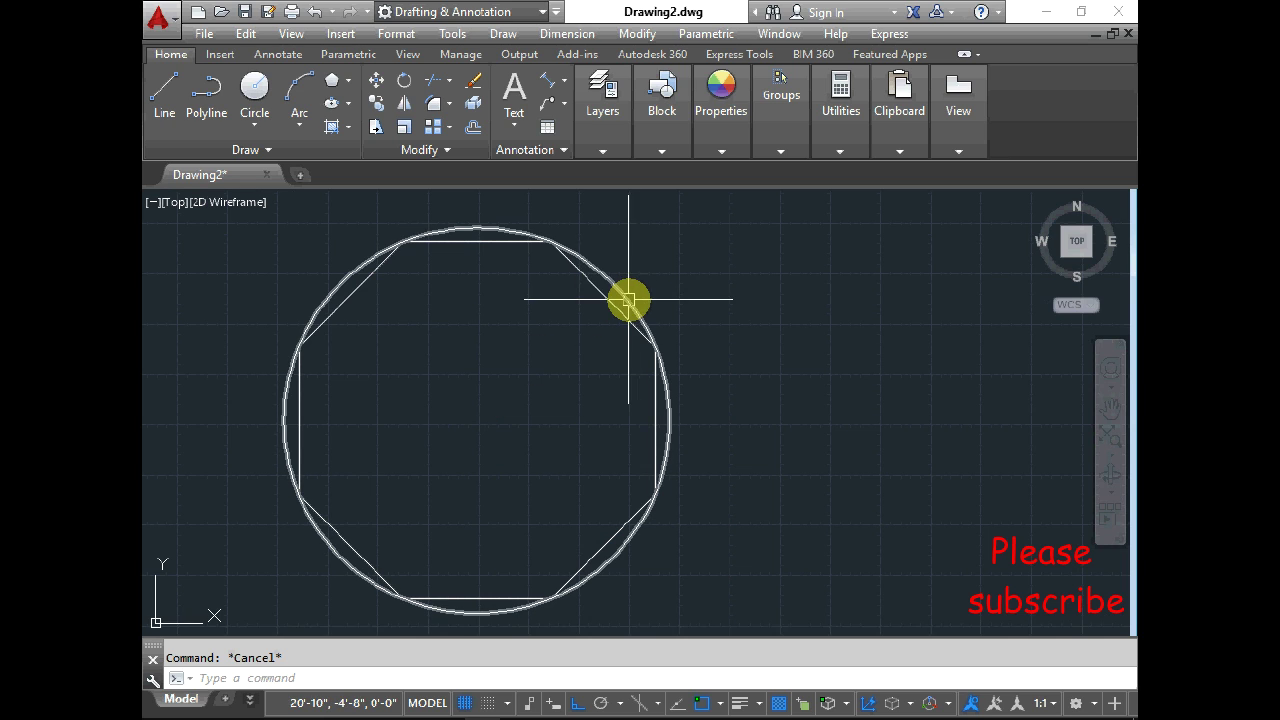
pyautogui.scroll(-2, 392, 317)
pyautogui.scroll(-2, 343, 360)
pyautogui.scroll(2, 376, 391)
pyautogui.scroll(-1, 337, 329)
pyautogui.scroll(2, 476, 303)
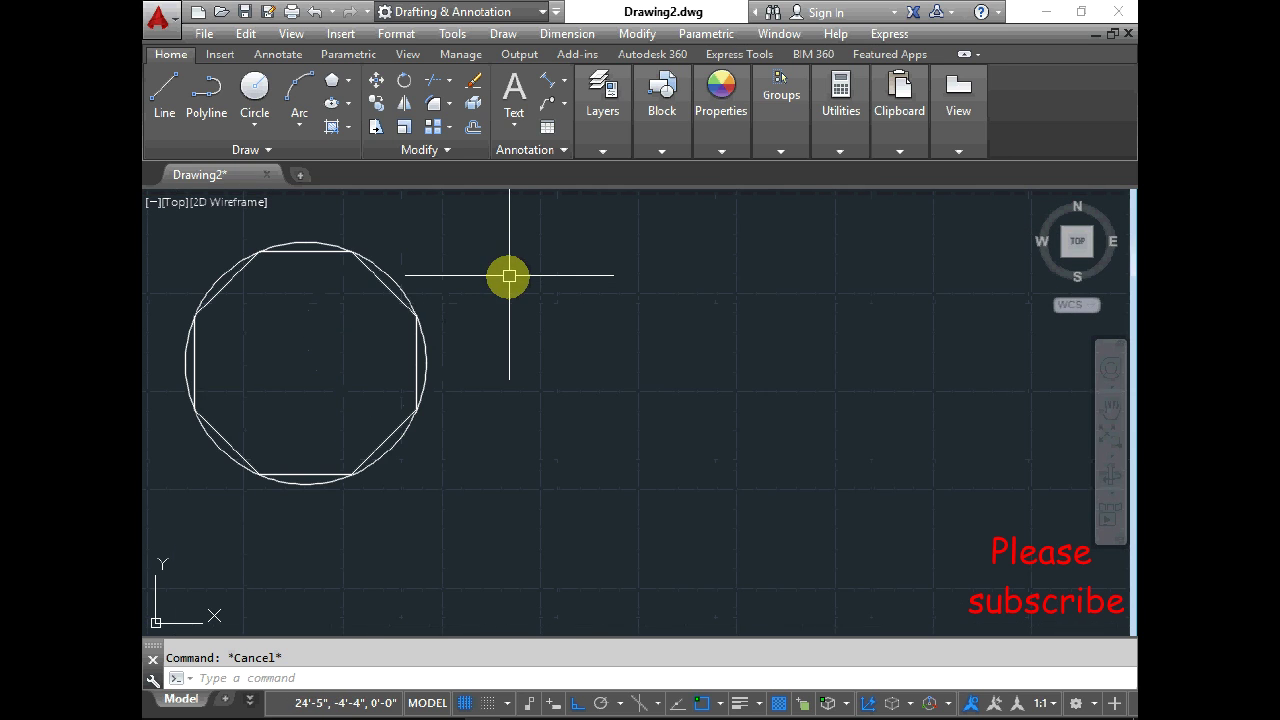
pyautogui.click(306, 252)
pyautogui.moveTo(308, 258)
pyautogui.press('Escape')
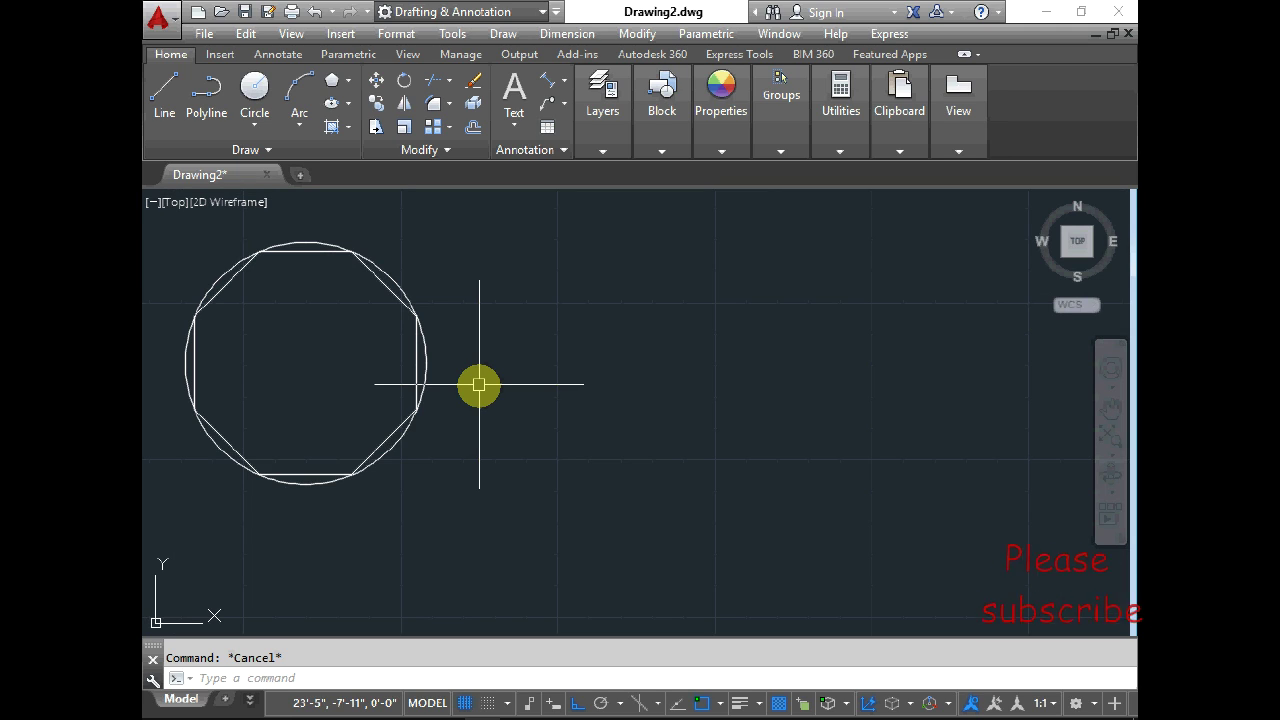
# - Draw a nine-sided polygon inscribed in a circle of 4' radius, to the right of the octagon
pyautogui.click(330, 86)
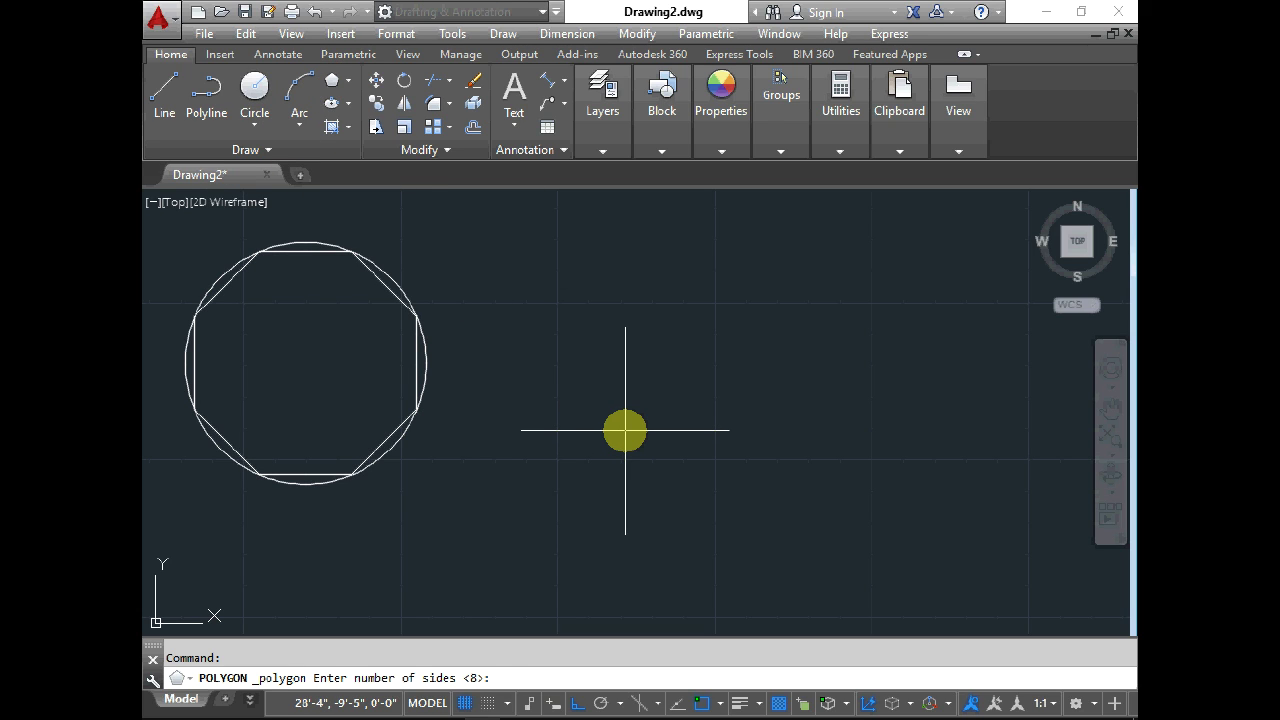
pyautogui.press('Escape')
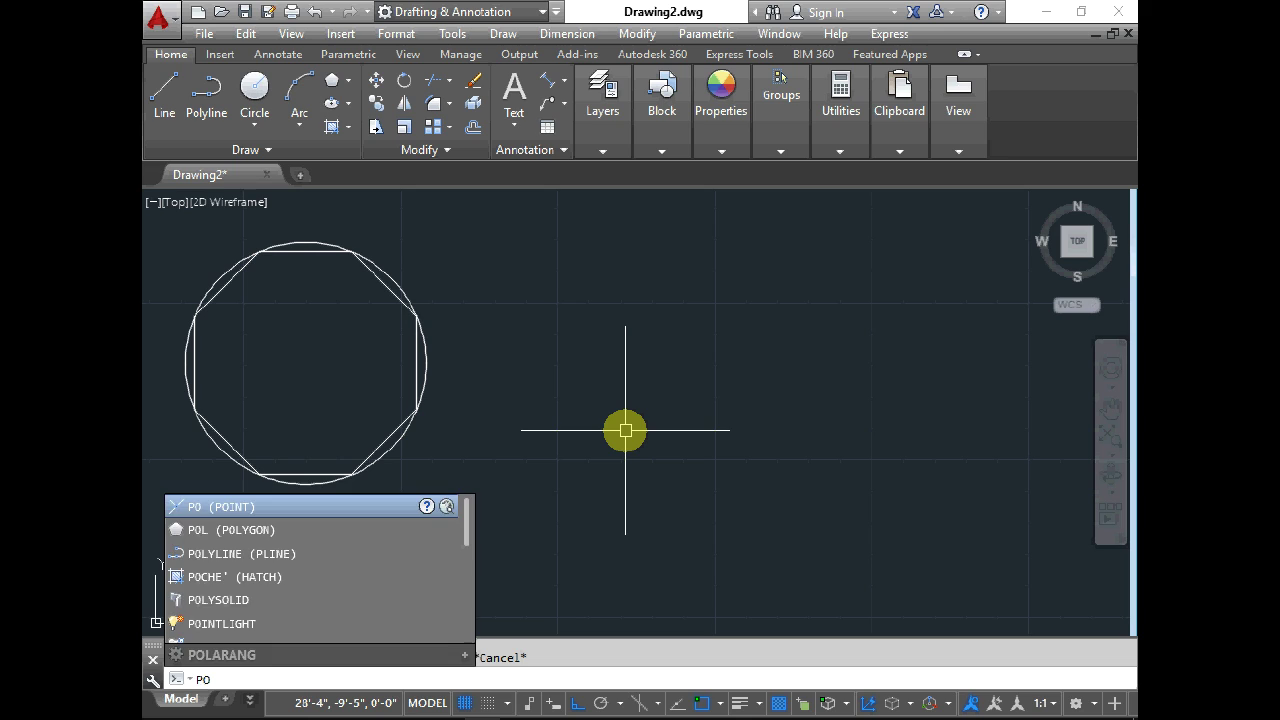
pyautogui.write('pol')
pyautogui.press('Return')
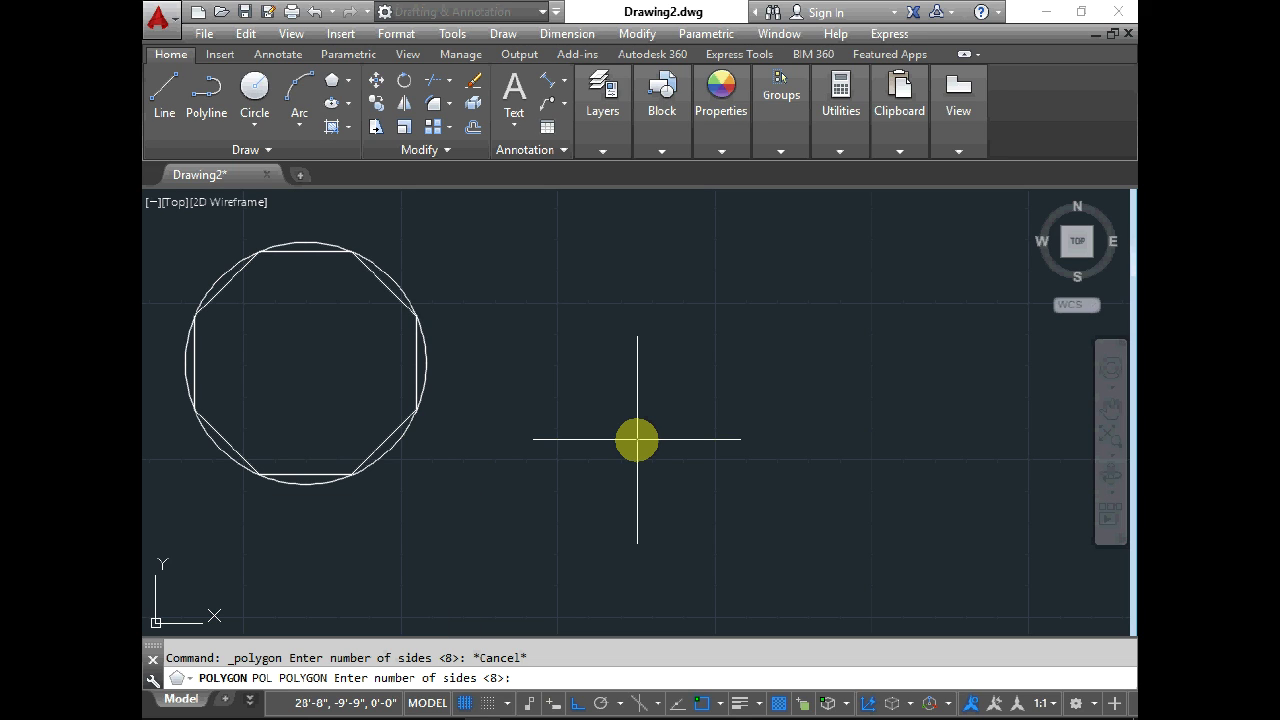
pyautogui.press('Return')
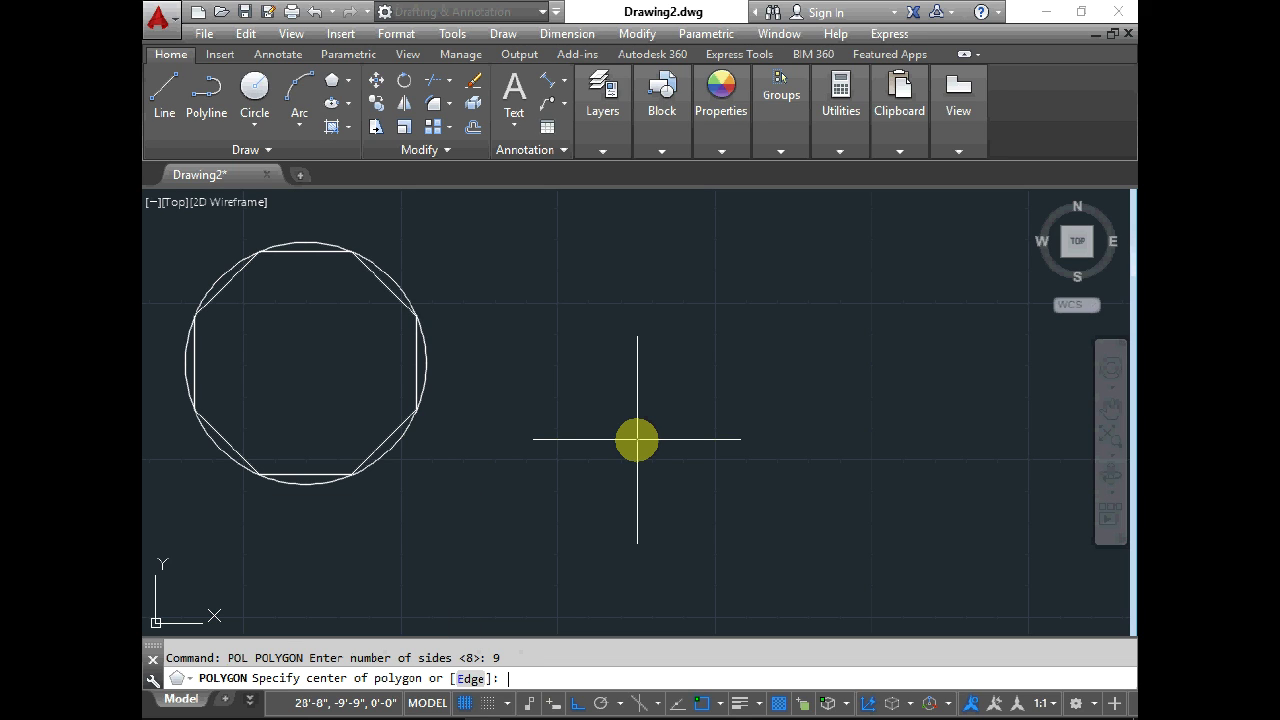
pyautogui.click(664, 382)
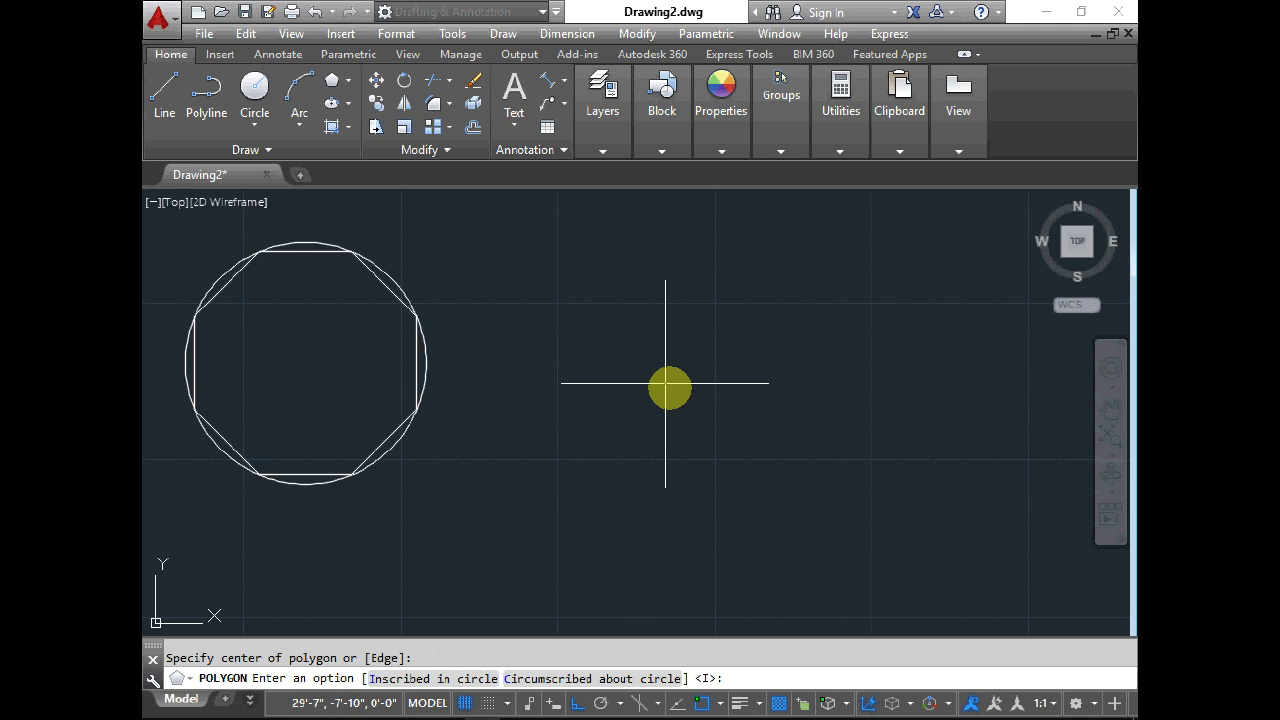
pyautogui.click(402, 680)
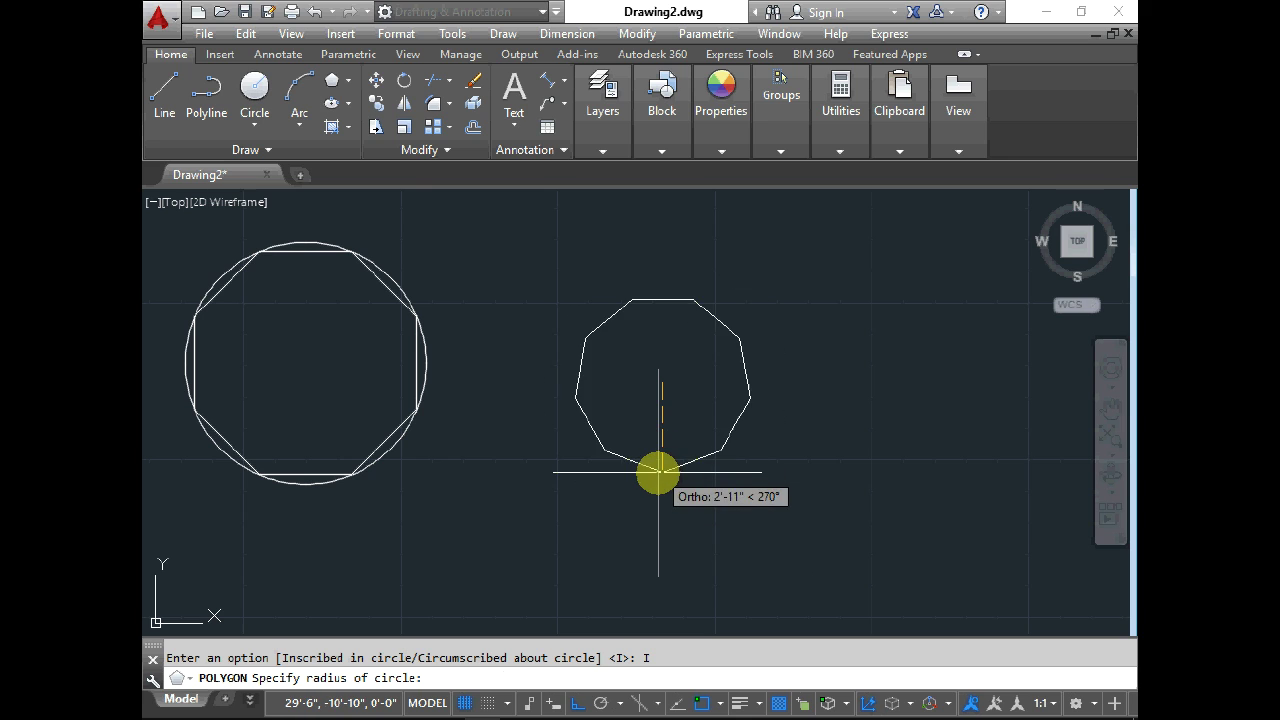
pyautogui.write("4'")
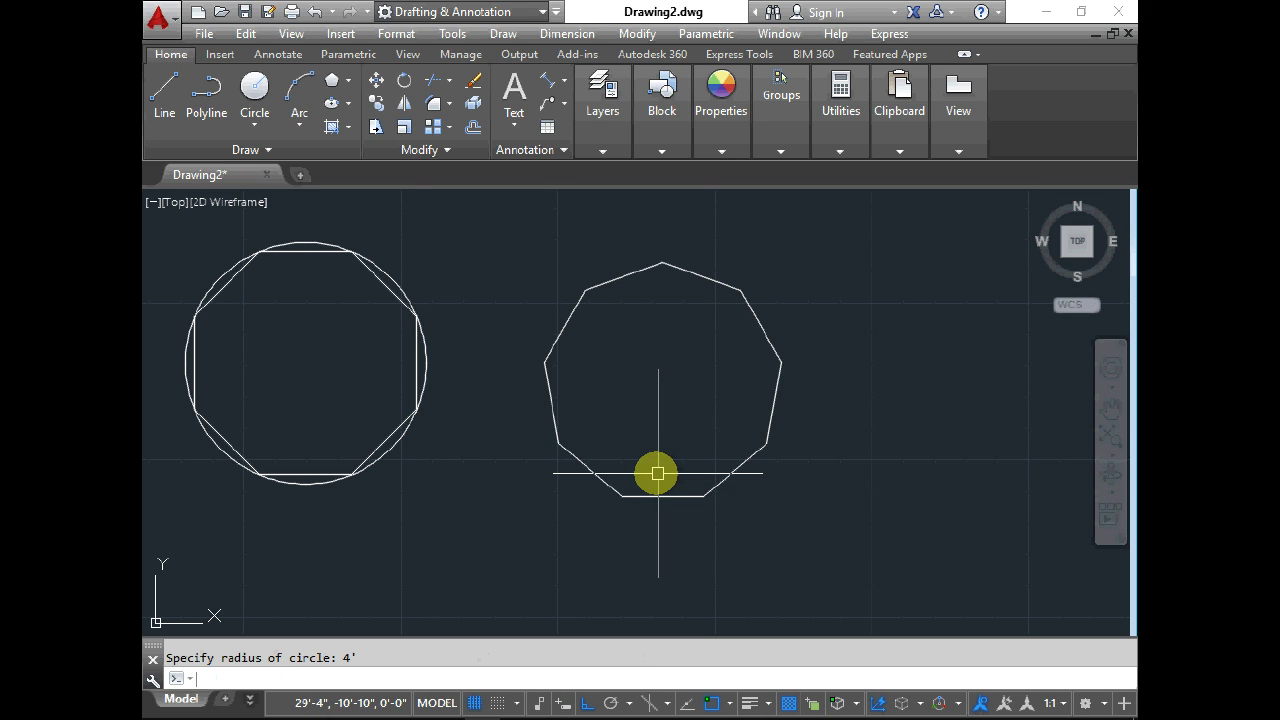
# - Draw a vertical line from the nonagon's top vertex to the midpoint of its bottom edge
pyautogui.scroll(2, 657, 473)
pyautogui.scroll(-2, 617, 449)
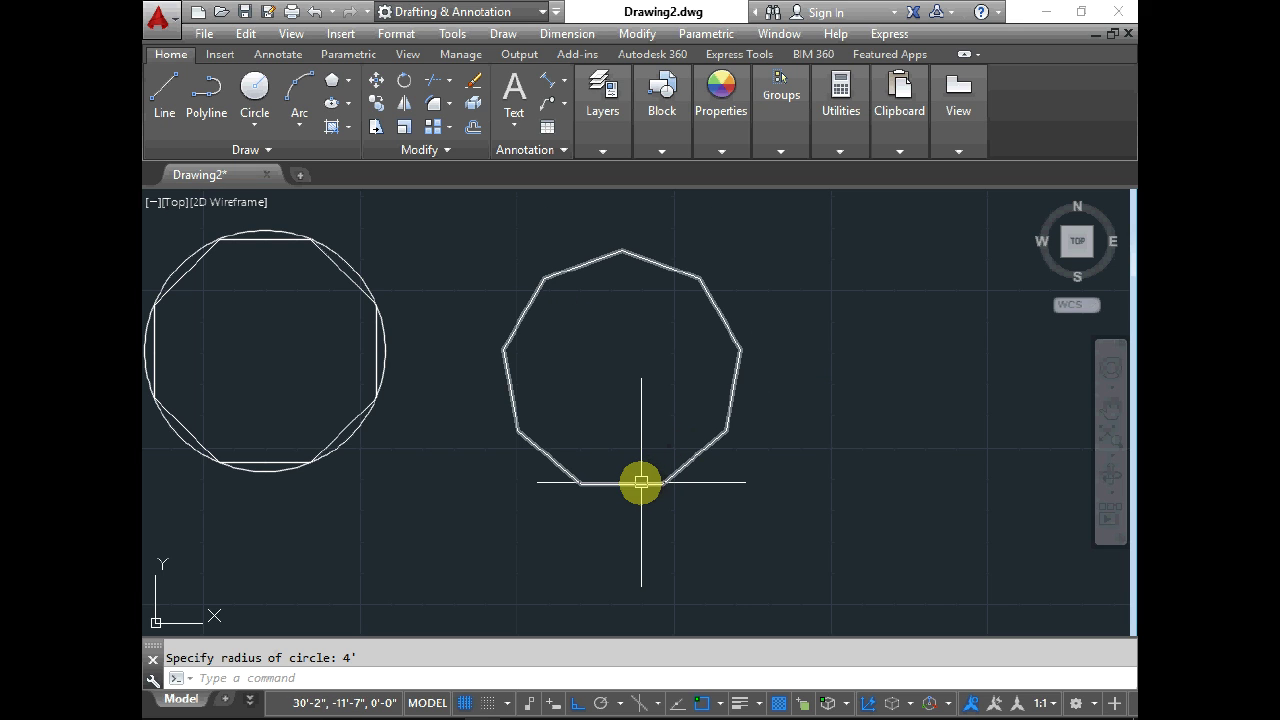
pyautogui.click(163, 97)
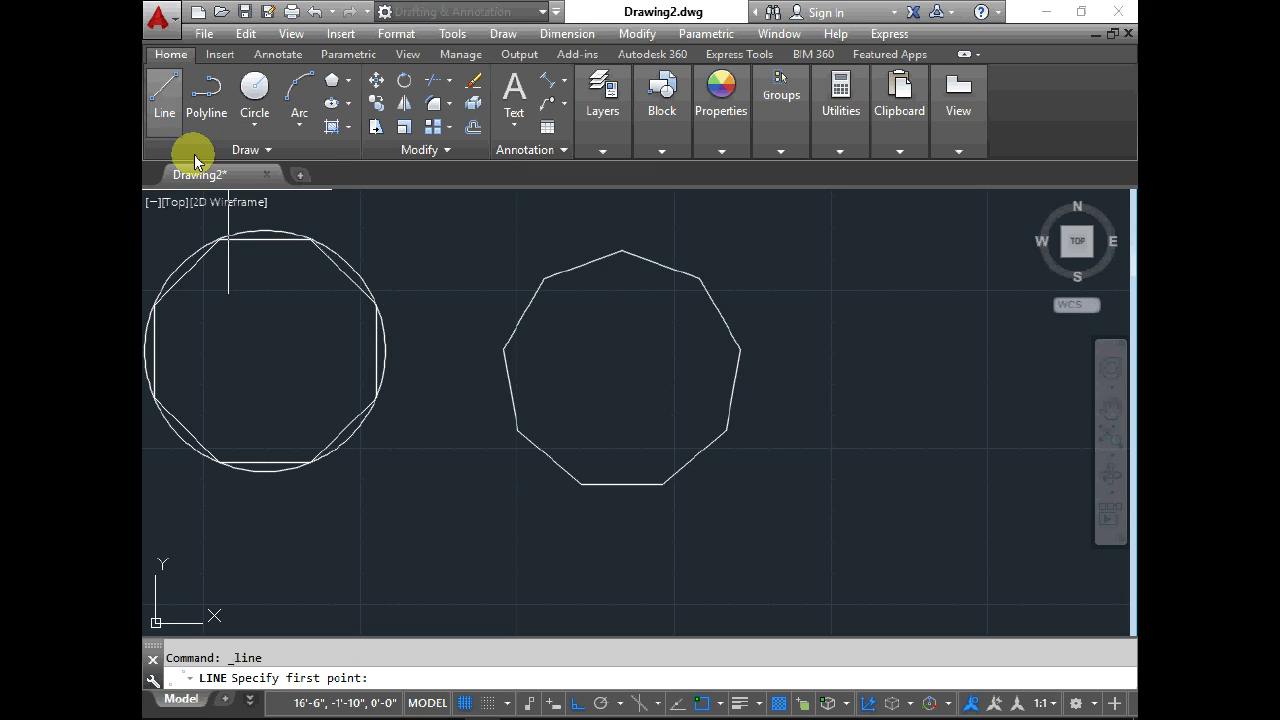
pyautogui.click(622, 250)
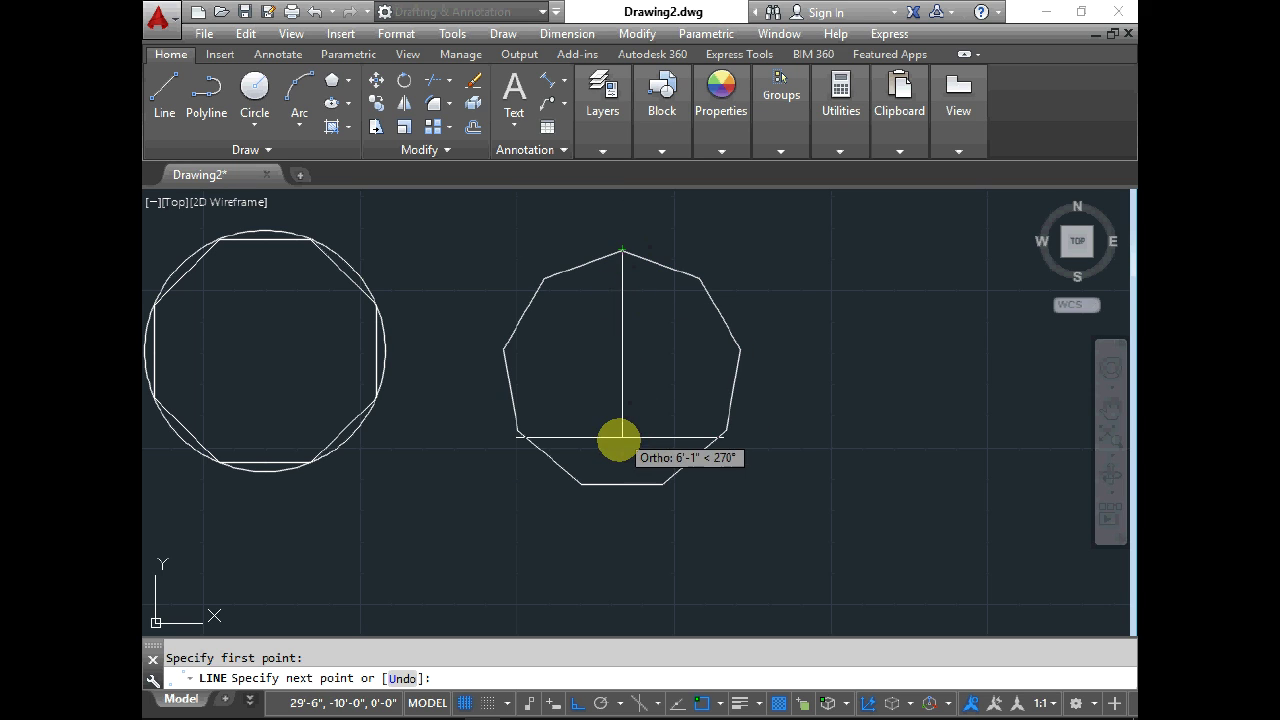
pyautogui.click(622, 485)
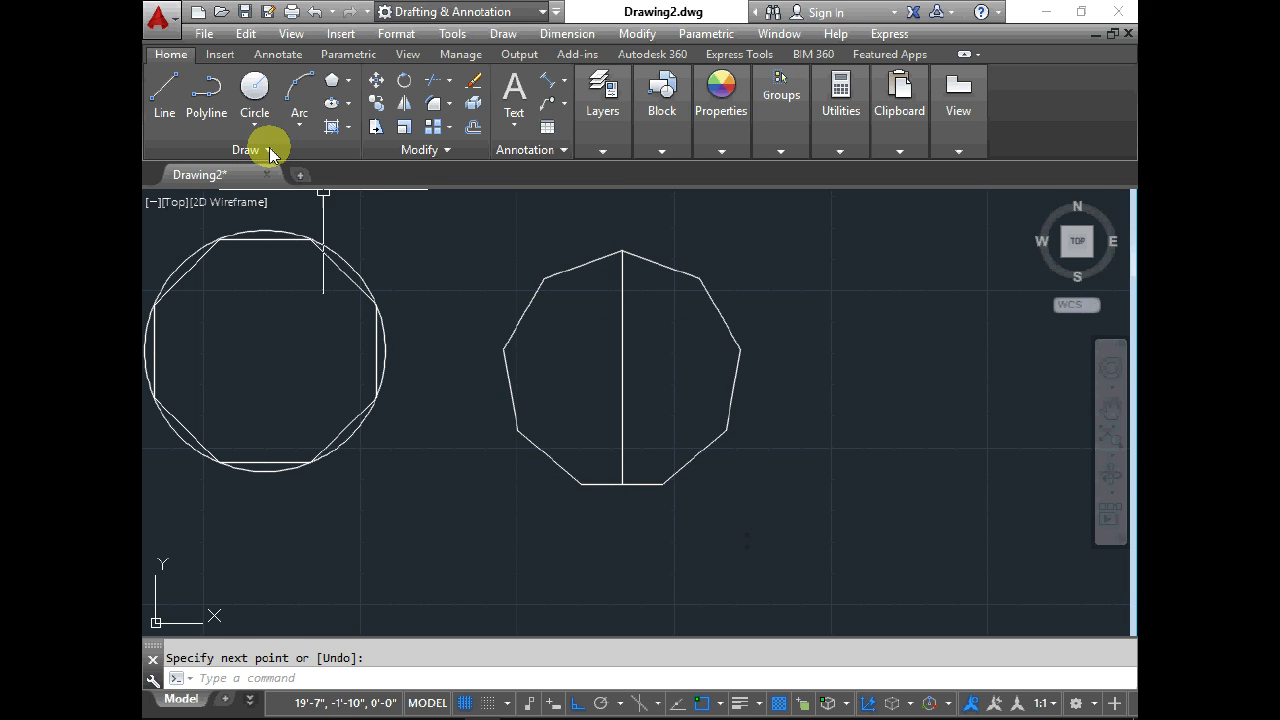
# - Draw two horizontal lines across the nonagon, one joining the midpoints of its side edges and one joining its outermost left and right vertices
pyautogui.click(160, 92)
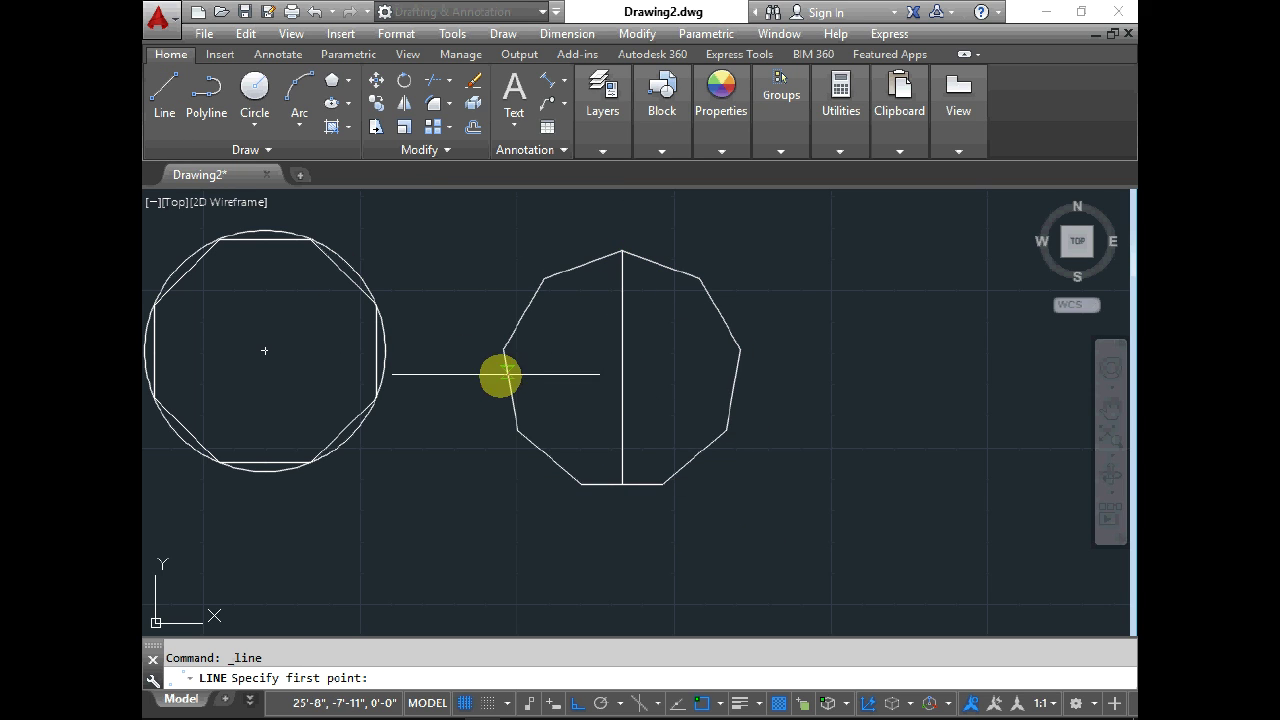
pyautogui.click(734, 390)
pyautogui.click(512, 390)
pyautogui.press('Return')
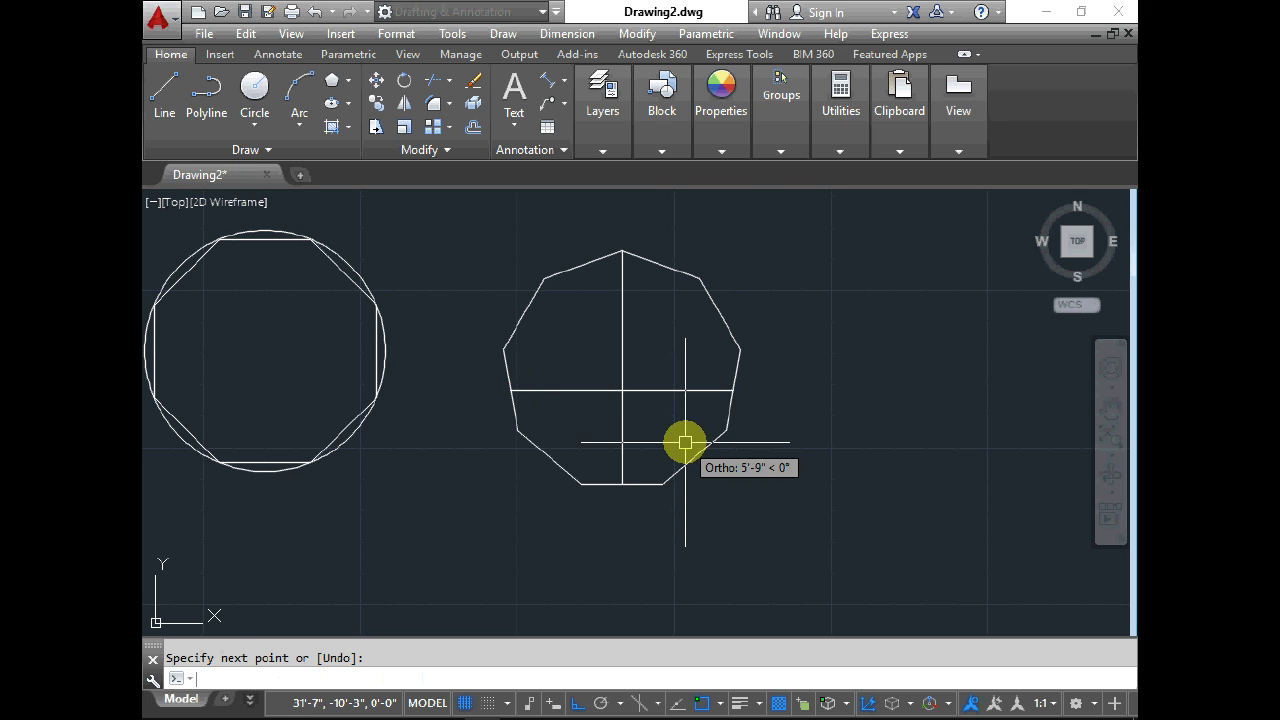
pyautogui.click(160, 92)
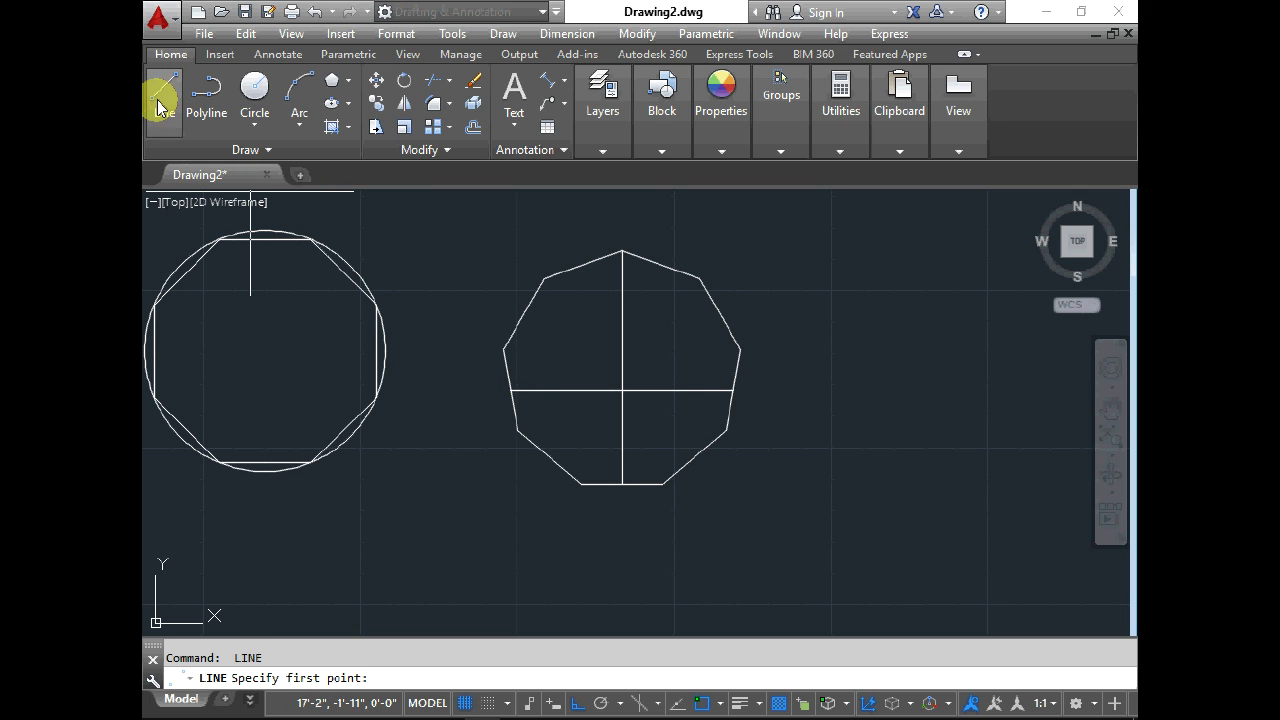
pyautogui.click(508, 351)
pyautogui.click(740, 350)
pyautogui.press('Escape')
# - Erase the two horizontal lines across the nonagon
pyautogui.click(667, 420)
pyautogui.click(654, 346)
pyautogui.write('e')
pyautogui.press('Return')
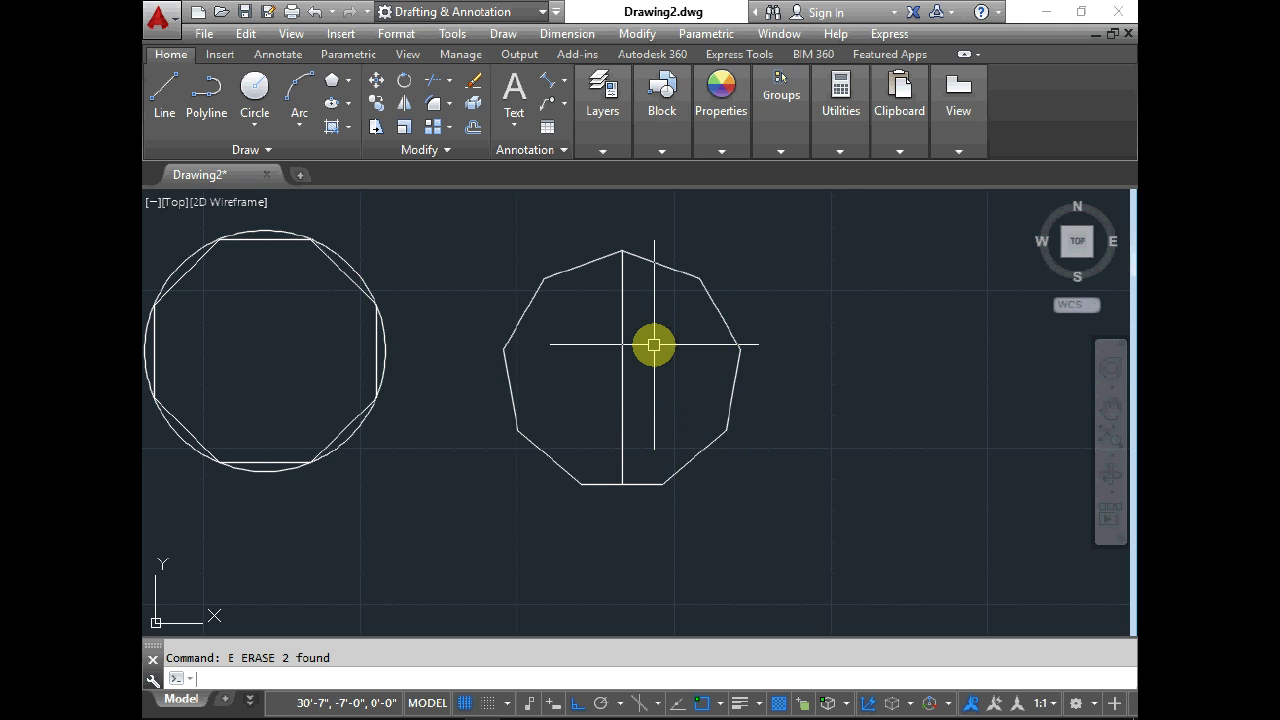
# - Draw lines from the nonagon's two bottom vertices to the midpoints of the opposite edges beside its top vertex
pyautogui.scroll(-2, 589, 349)
pyautogui.scroll(2, 592, 350)
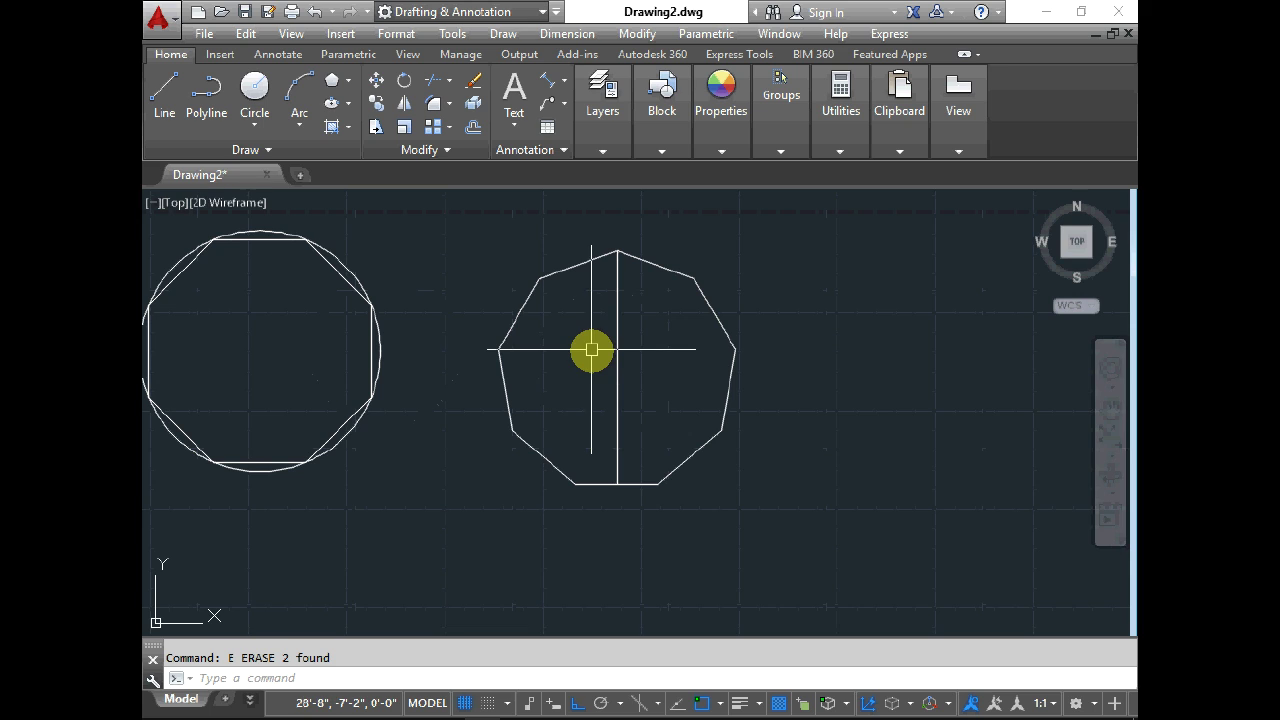
pyautogui.click(164, 100)
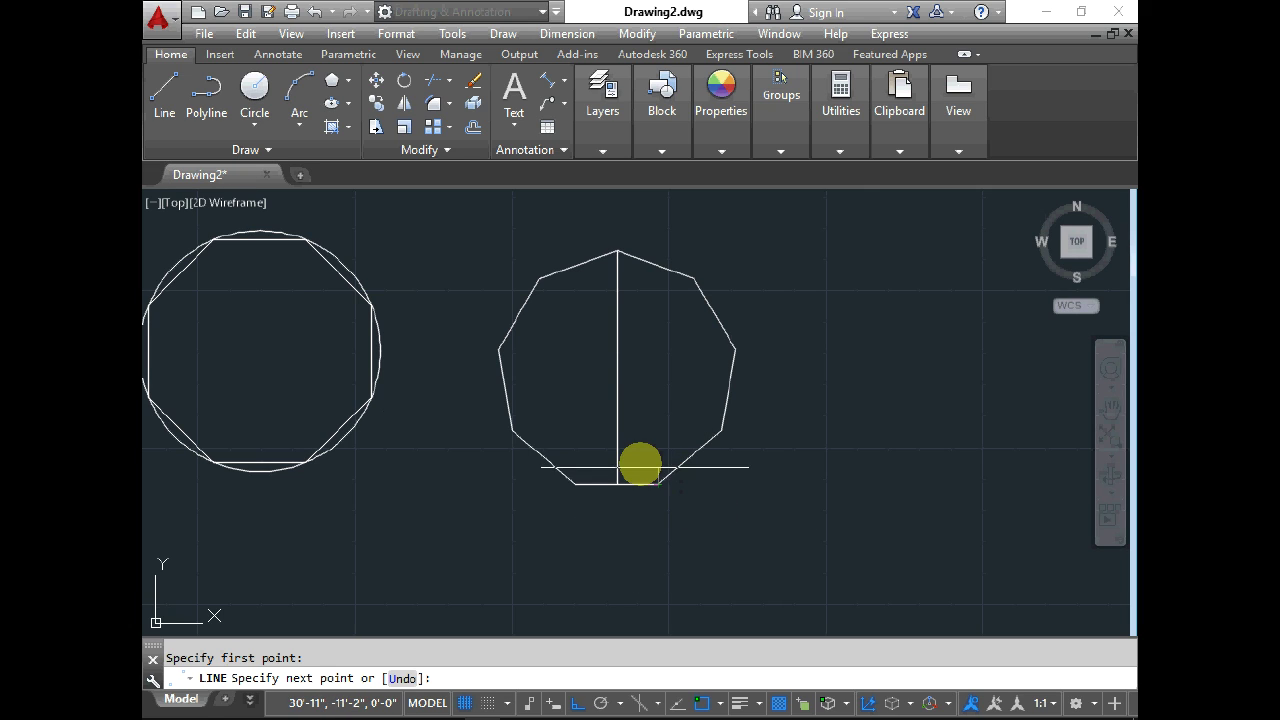
pyautogui.click(578, 267)
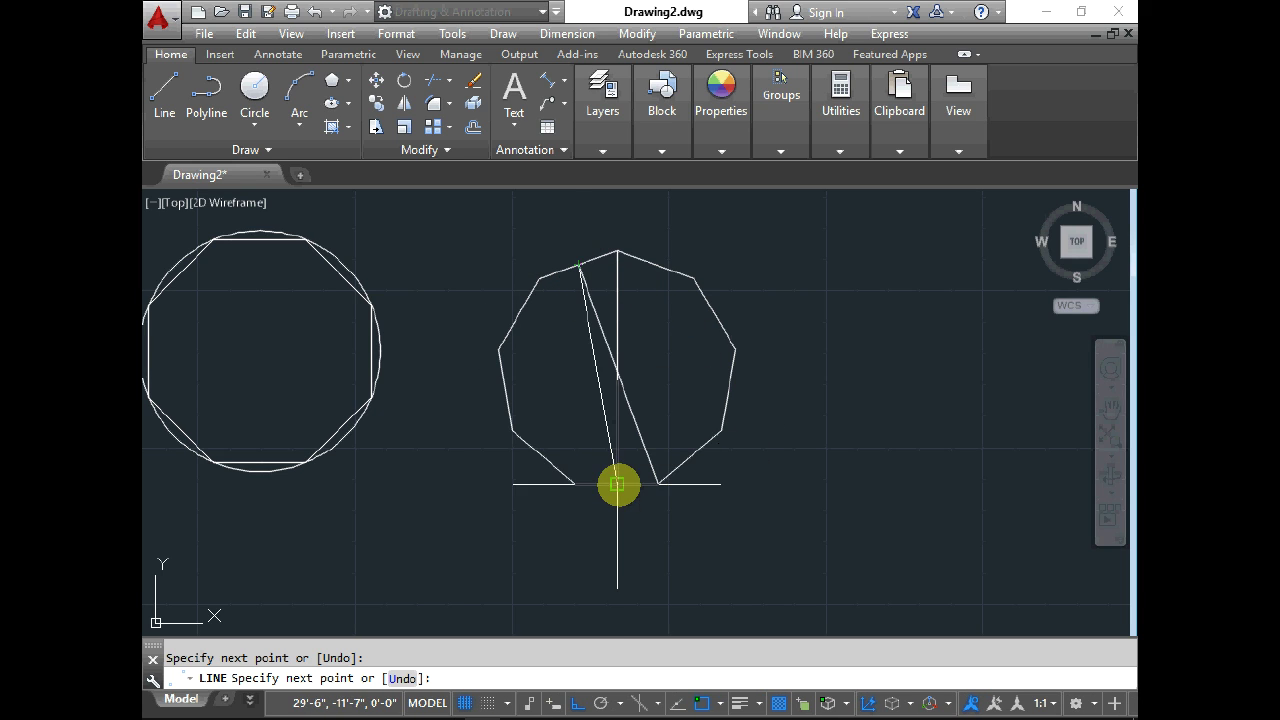
pyautogui.press('Return')
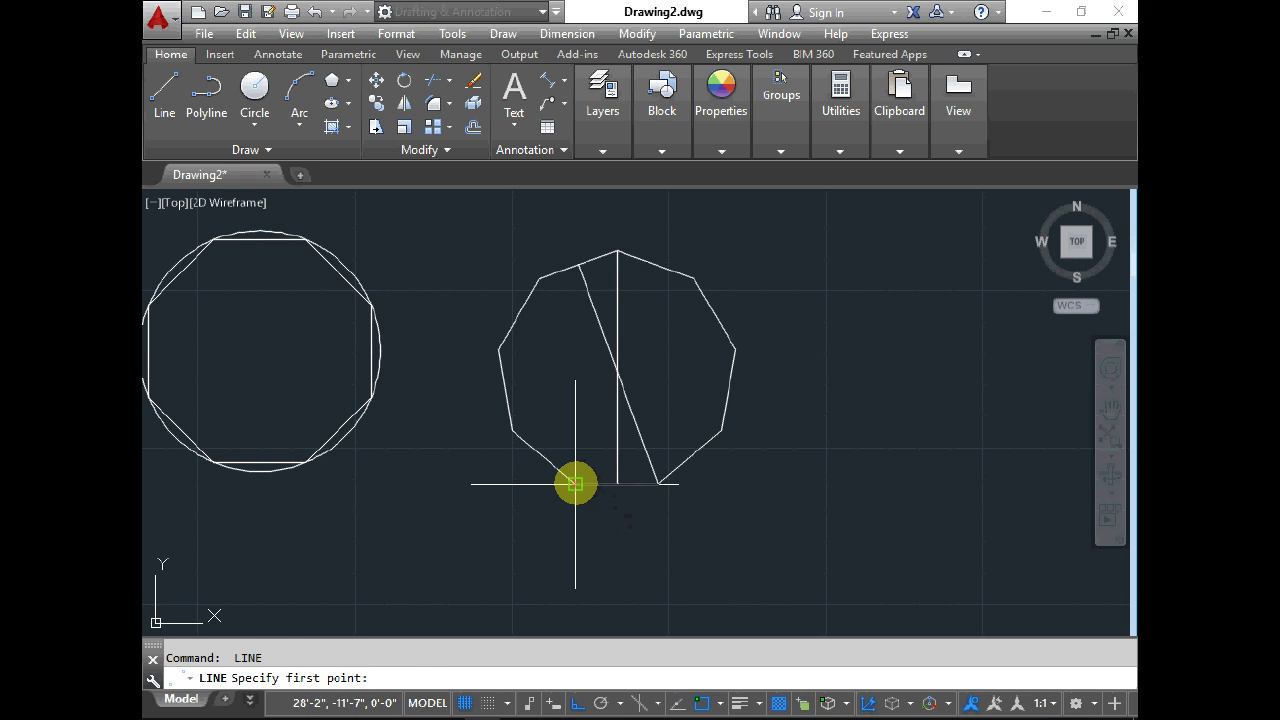
pyautogui.click(575, 484)
pyautogui.click(655, 265)
pyautogui.press('Return')
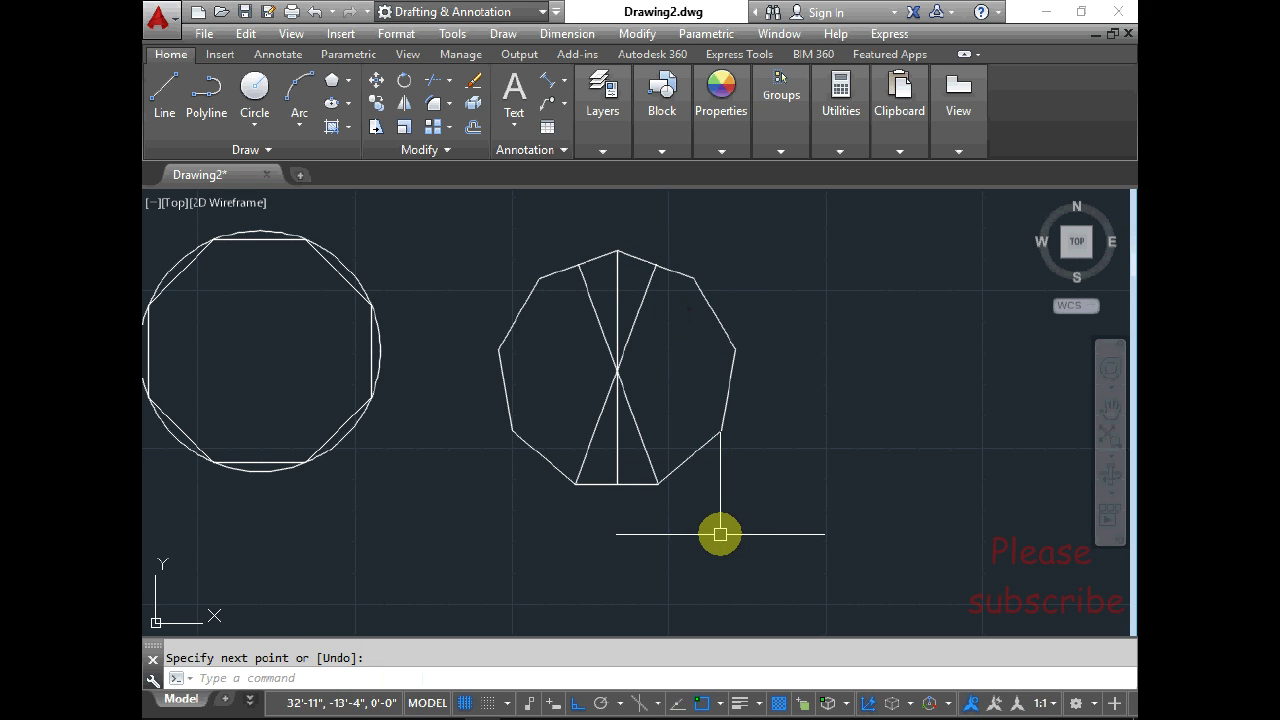
# - Draw lines from the midpoints of the nonagon's lower-right and lower-left slanted edges to the opposite upper vertices
pyautogui.press('Return')
pyautogui.click(690, 457)
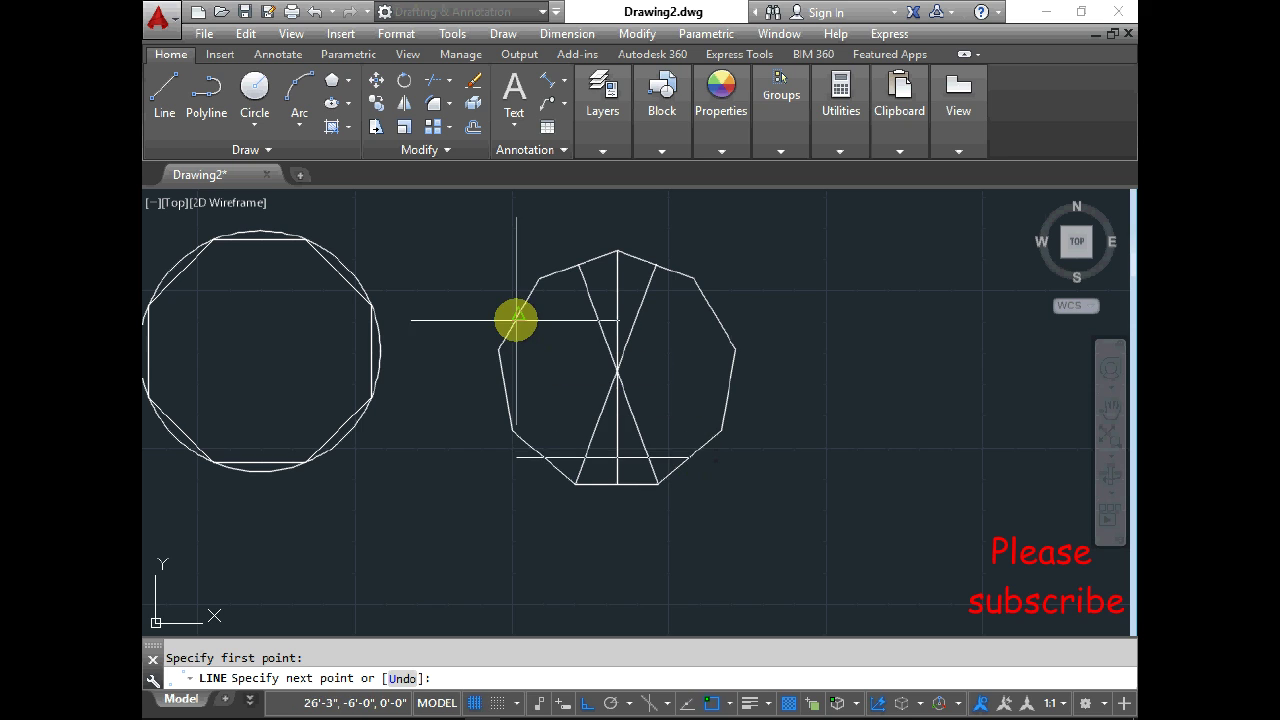
pyautogui.press('Return')
pyautogui.press('Return')
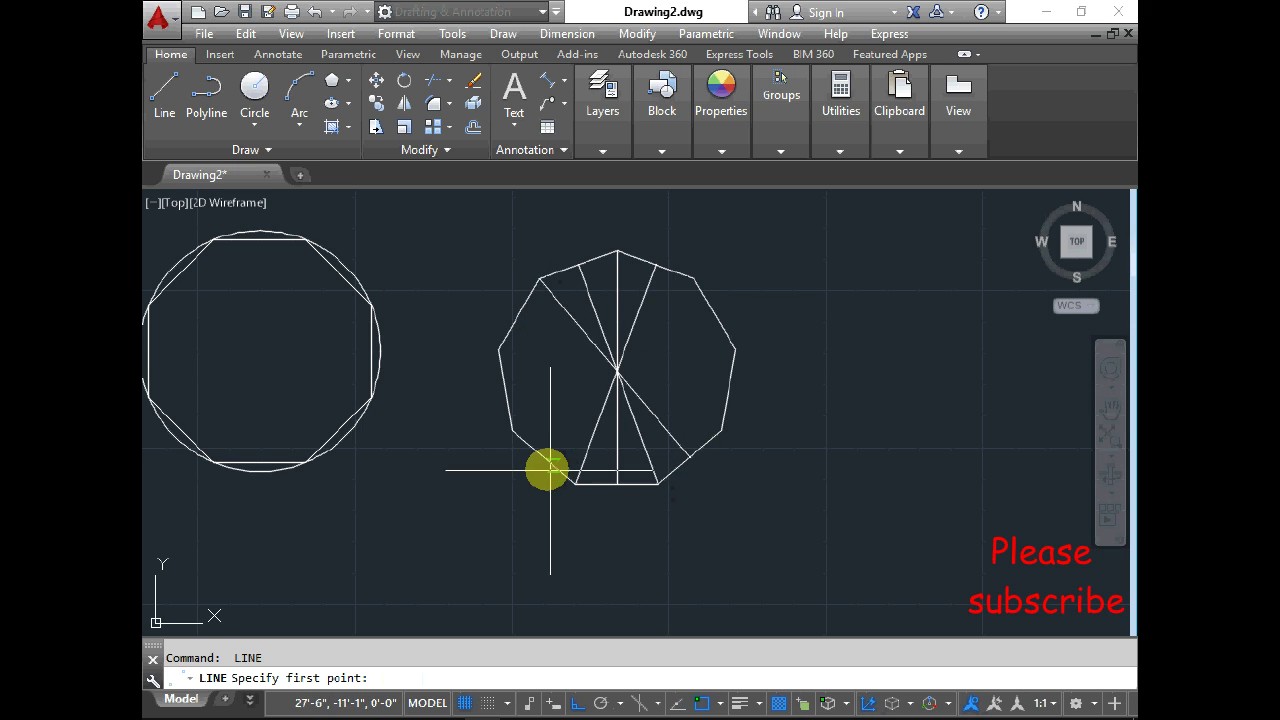
pyautogui.click(543, 458)
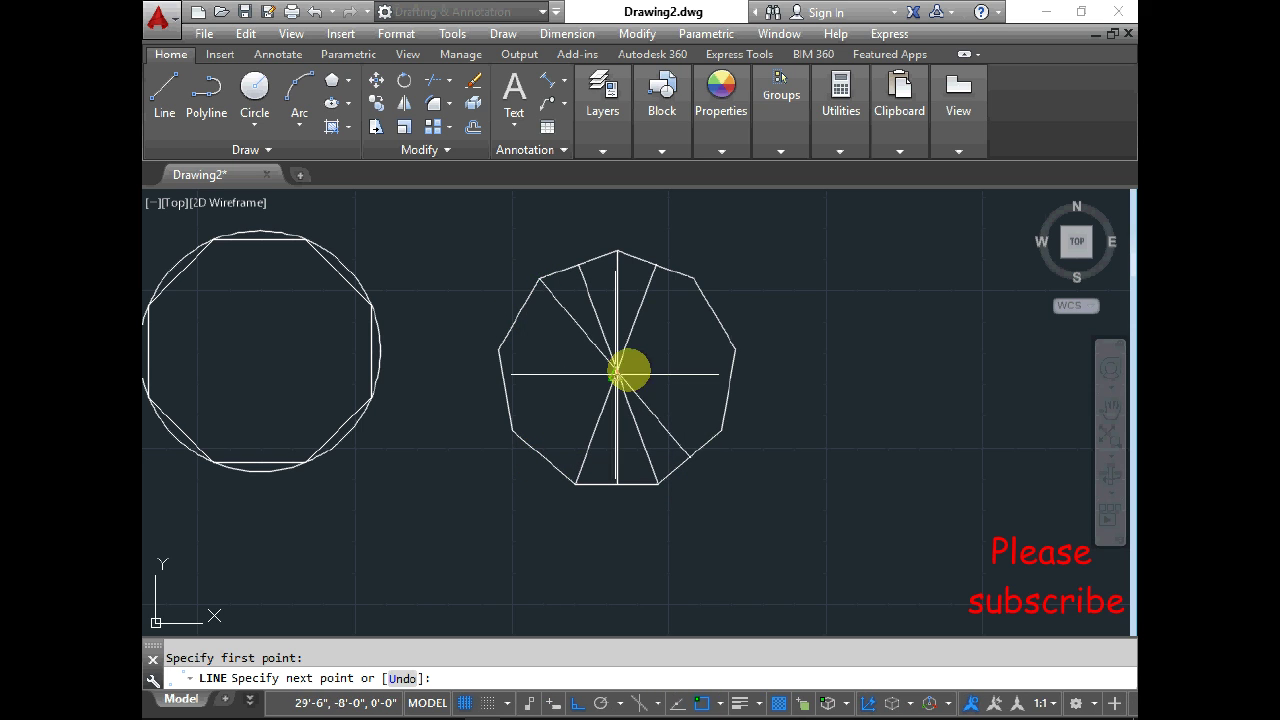
pyautogui.click(693, 279)
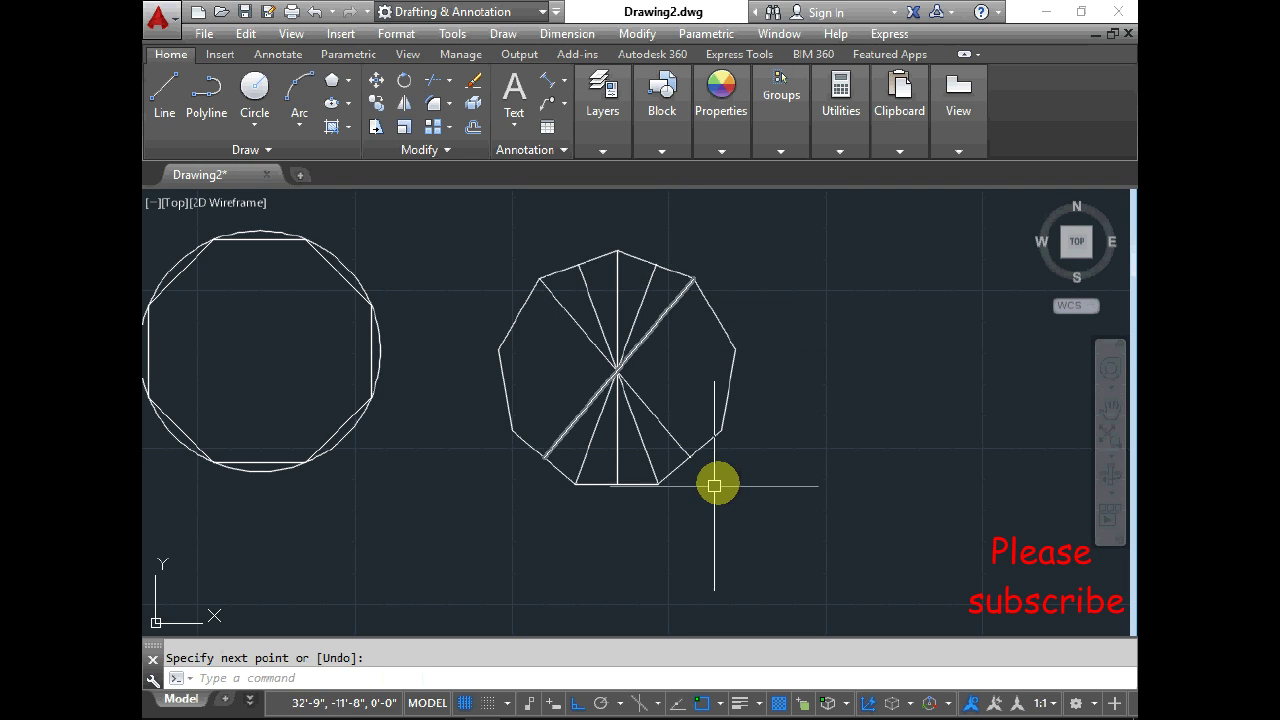
# - Draw lines from the nonagon's lower-right and lower-left side vertices to the midpoints of the opposite upper slanted edges
pyautogui.press('Return')
pyautogui.press('Return')
pyautogui.click(720, 432)
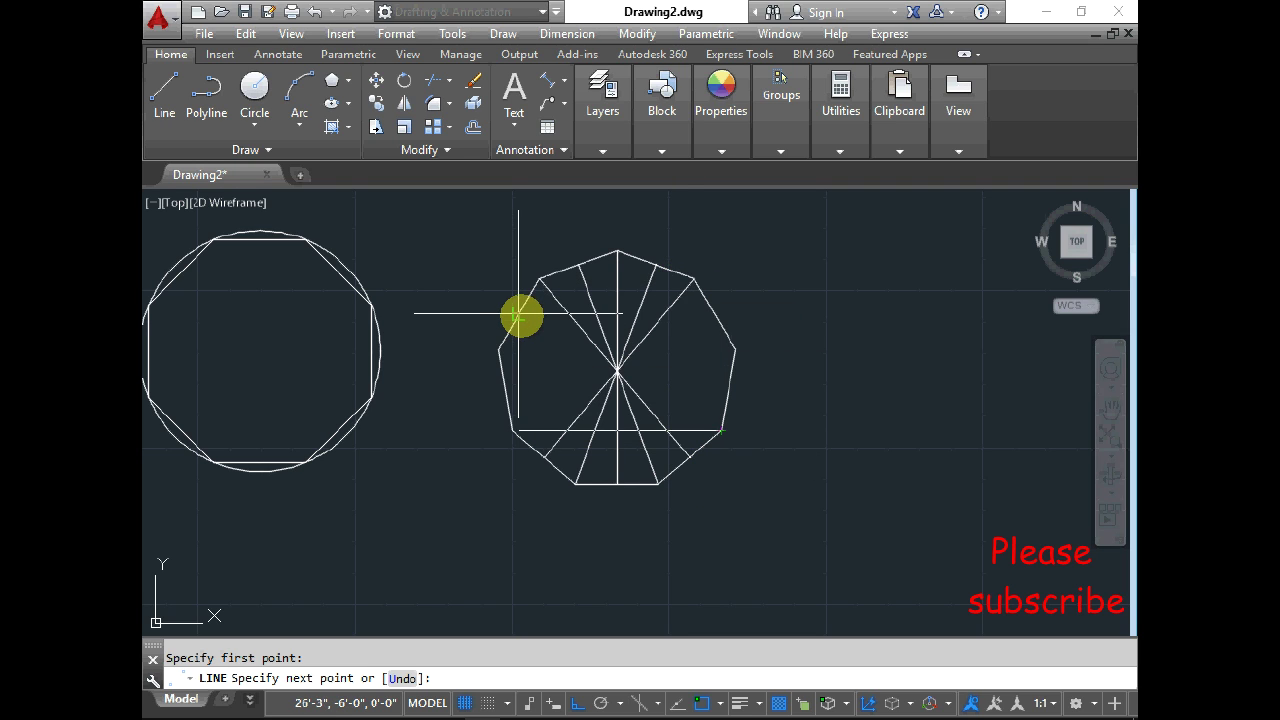
pyautogui.click(518, 315)
pyautogui.press('Return')
pyautogui.press('Return')
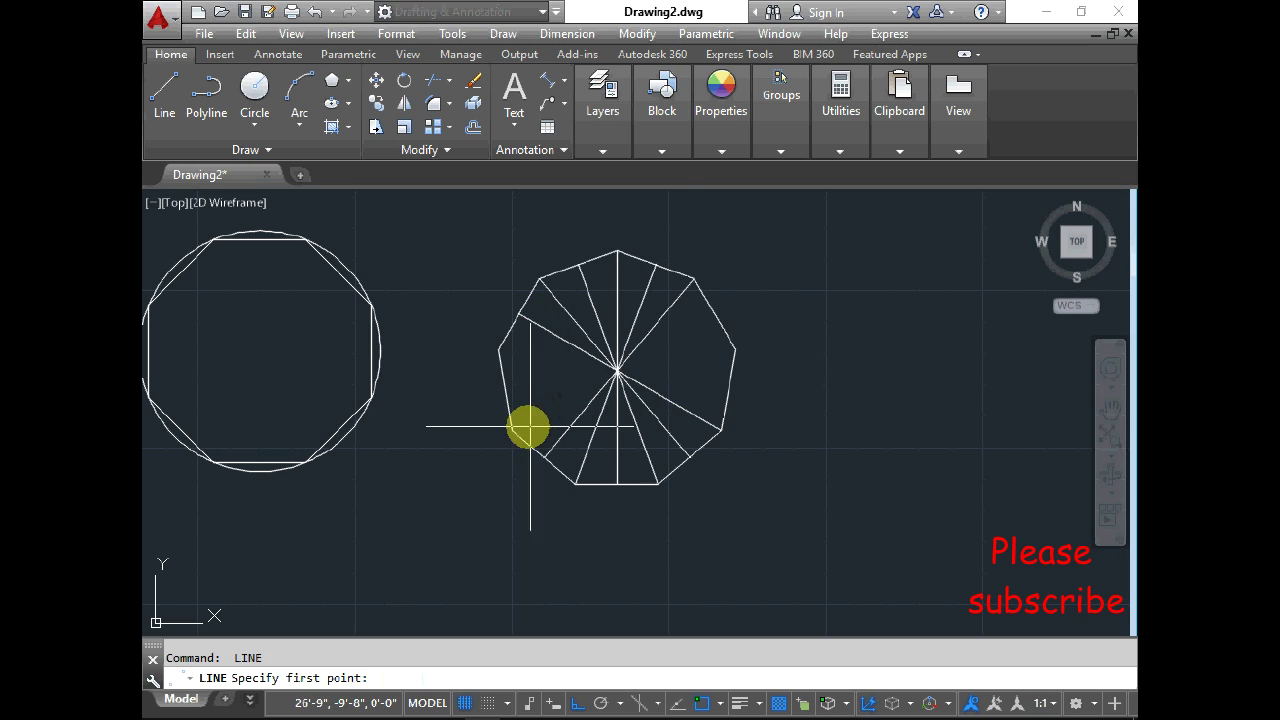
pyautogui.click(511, 431)
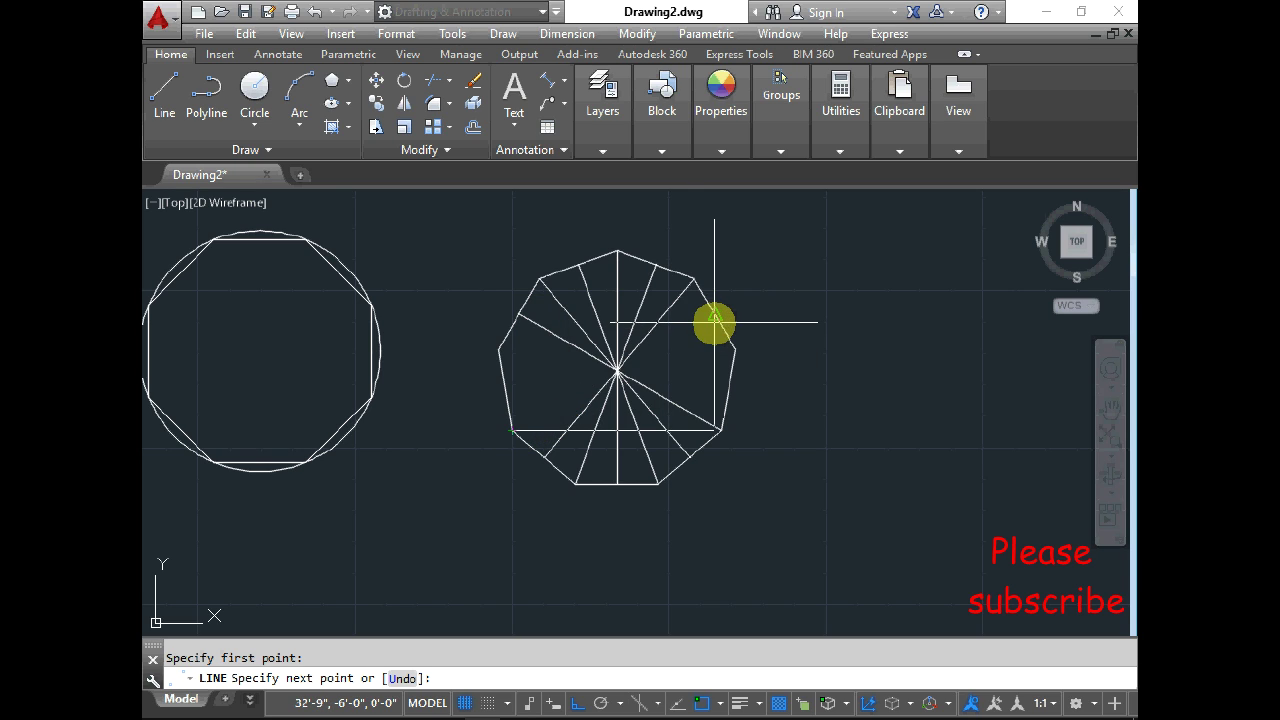
pyautogui.press('Return')
# - Draw lines from the midpoints of the nonagon's right and left side edges to its opposite outermost vertices
pyautogui.click(727, 390)
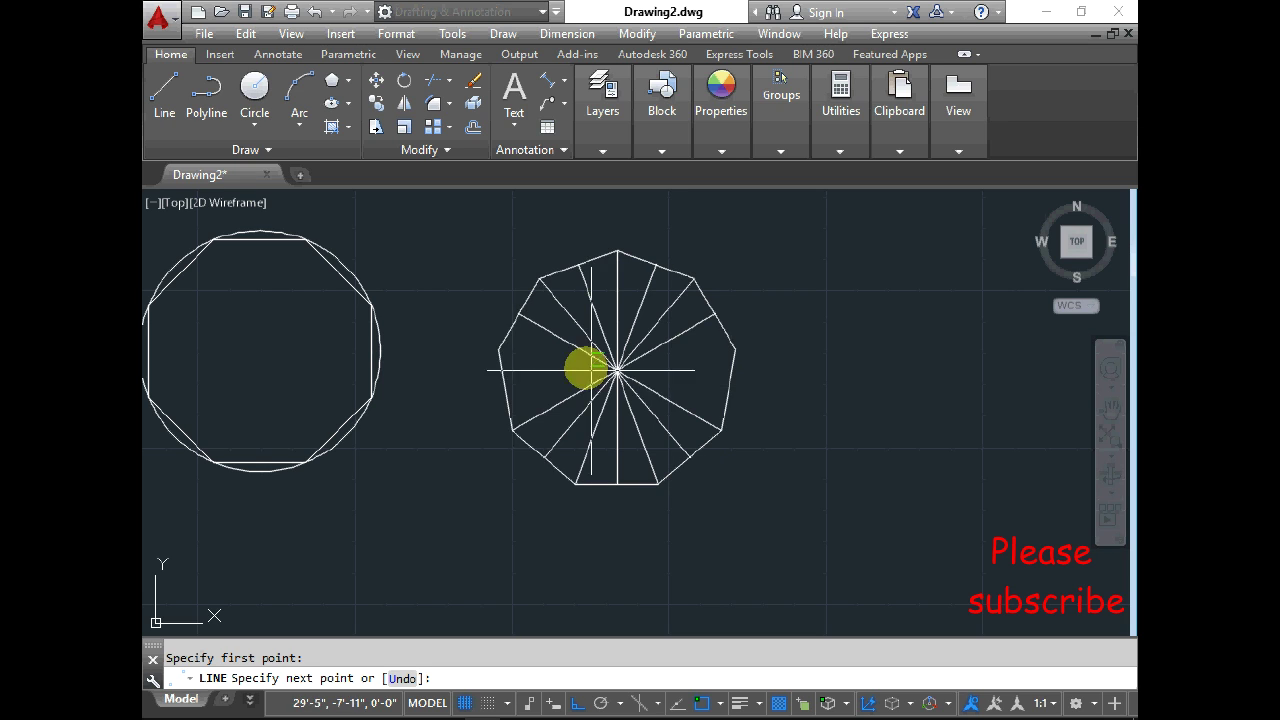
pyautogui.click(499, 350)
pyautogui.press('Return')
pyautogui.press('Return')
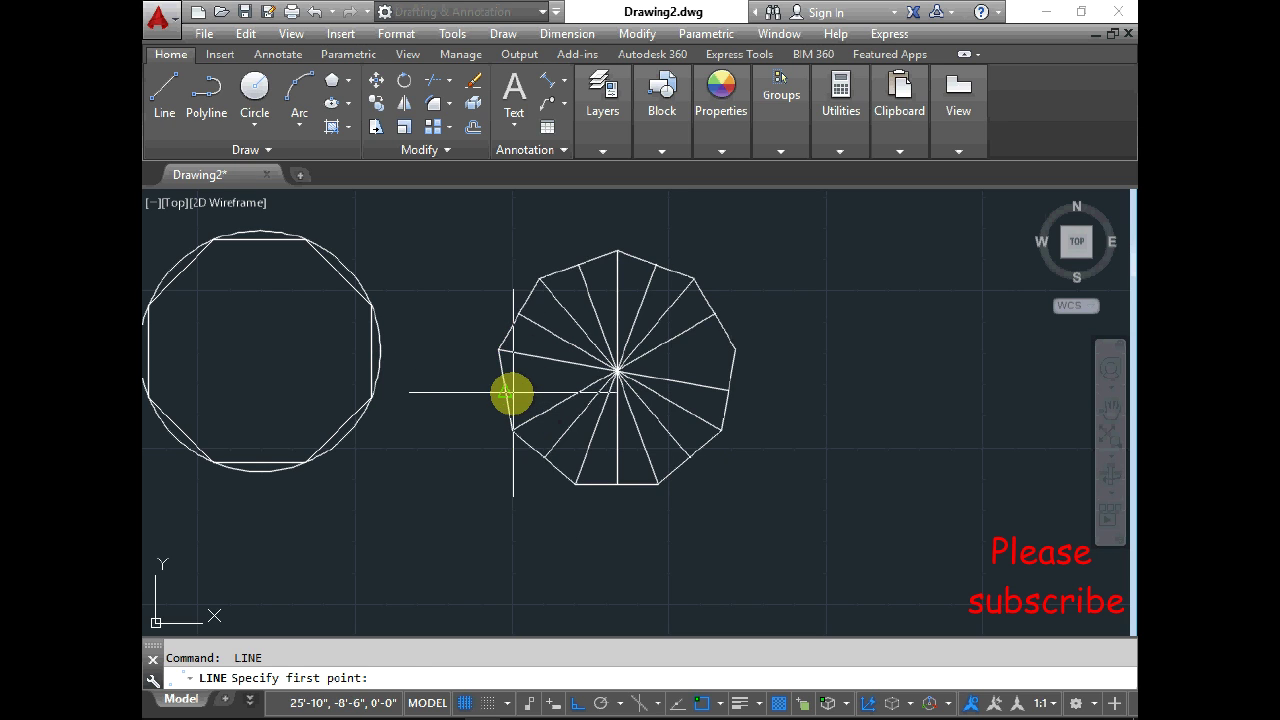
pyautogui.click(505, 391)
pyautogui.press('Escape')
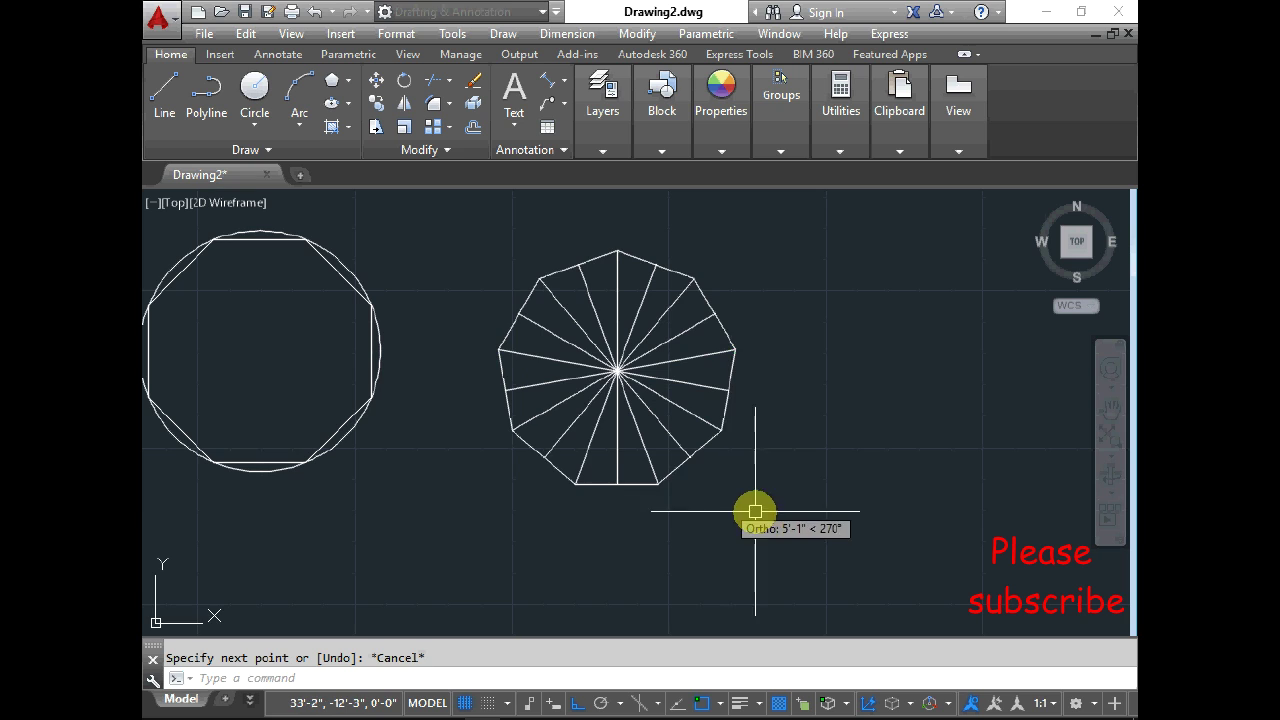
# - Draw a circle with a 4' radius centred on the intersection of the nonagon's construction lines
pyautogui.scroll(2, 603, 354)
pyautogui.scroll(-2, 494, 349)
pyautogui.scroll(2, 515, 357)
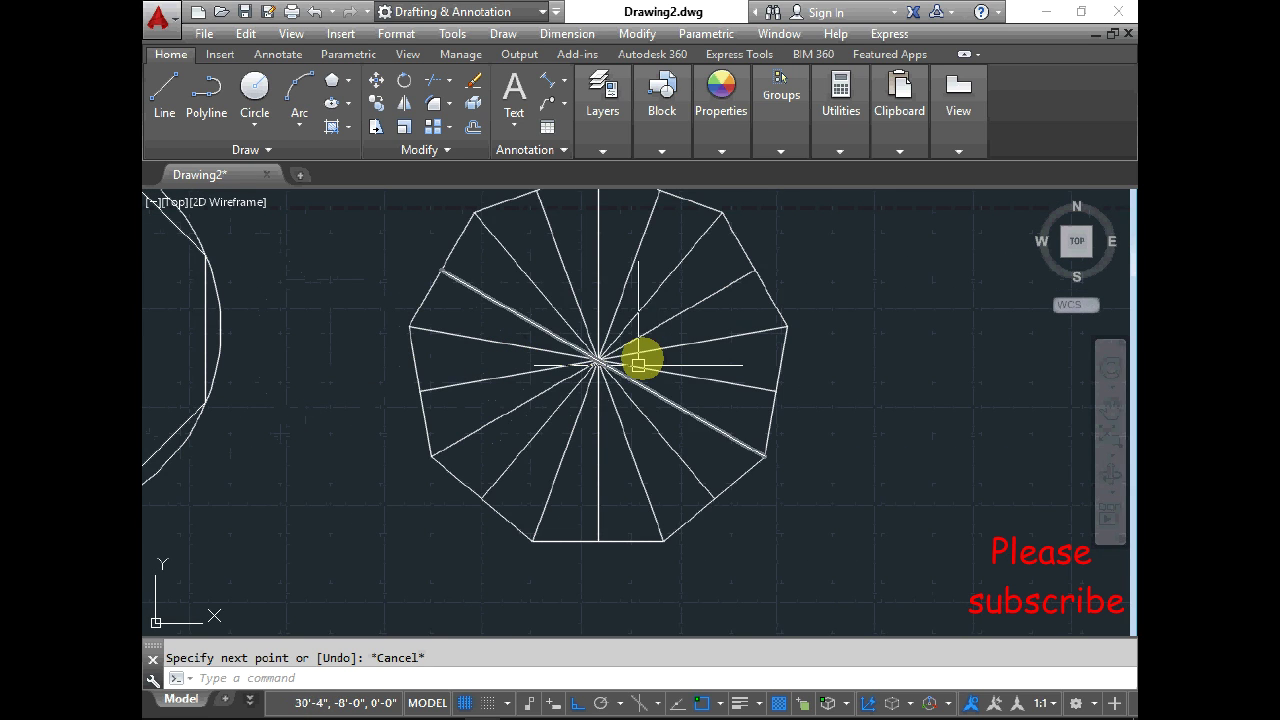
pyautogui.scroll(3, 615, 340)
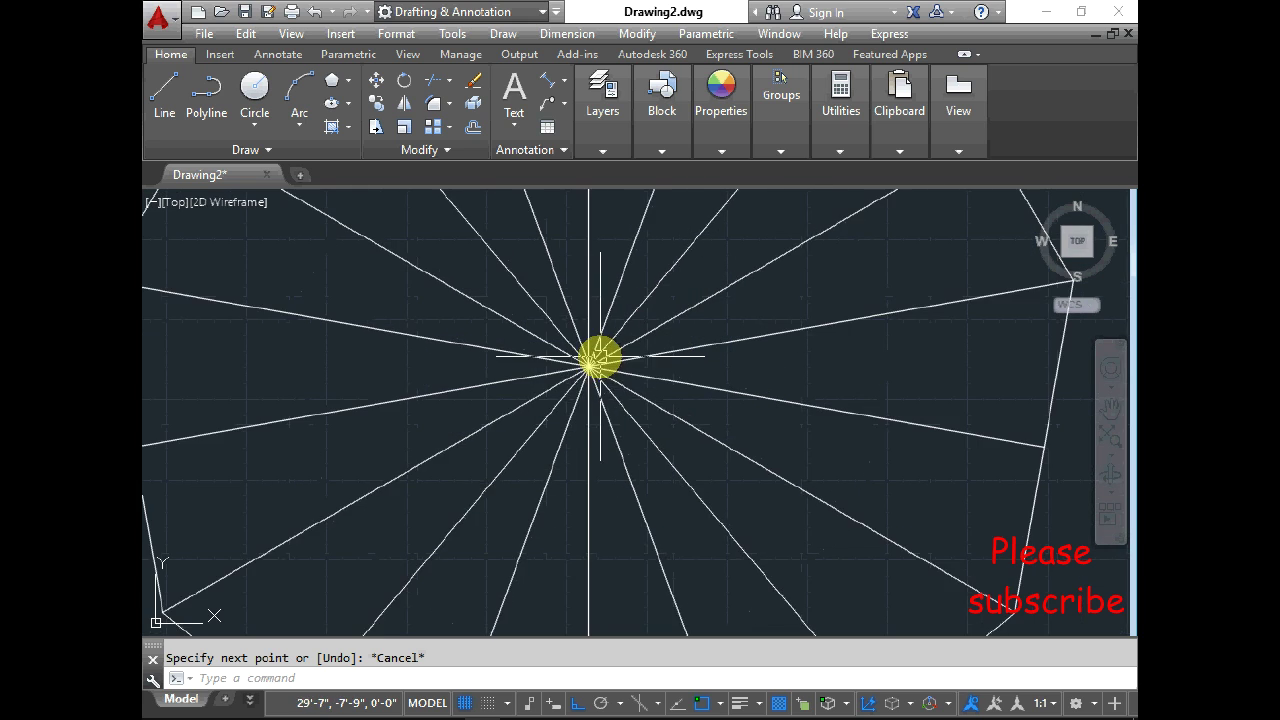
pyautogui.scroll(-2, 571, 395)
pyautogui.scroll(2, 572, 402)
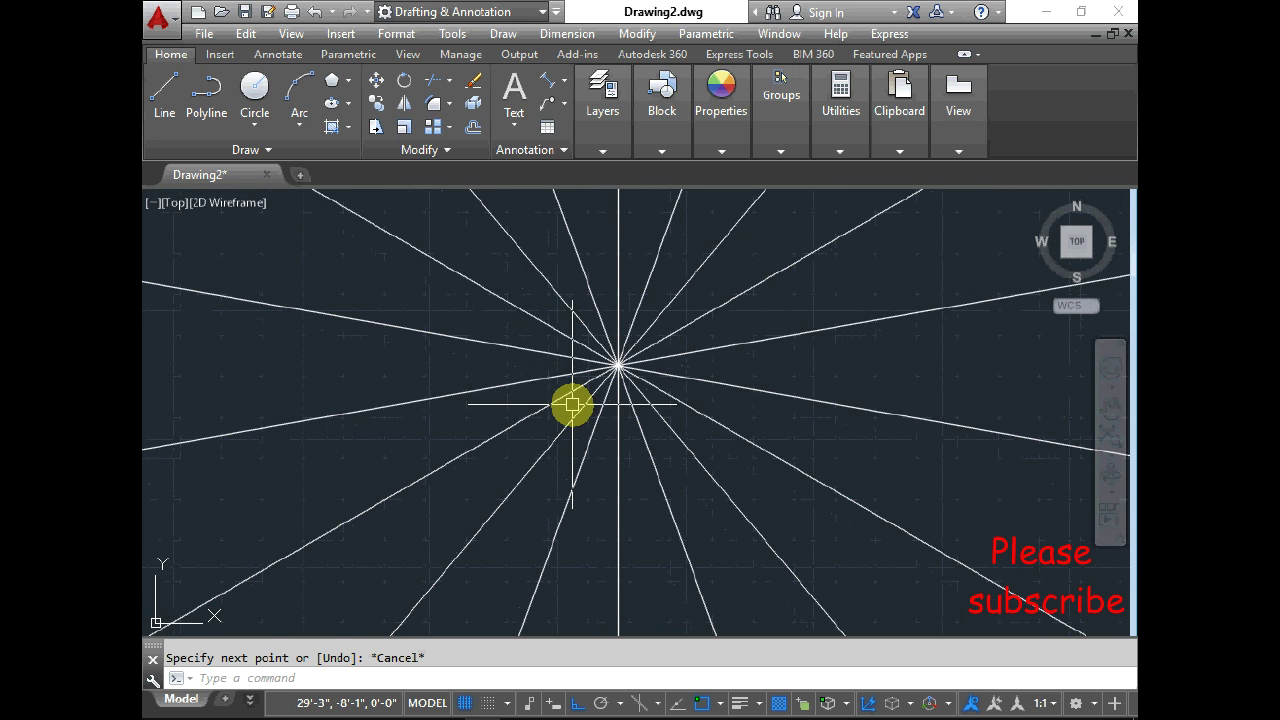
pyautogui.click(251, 95)
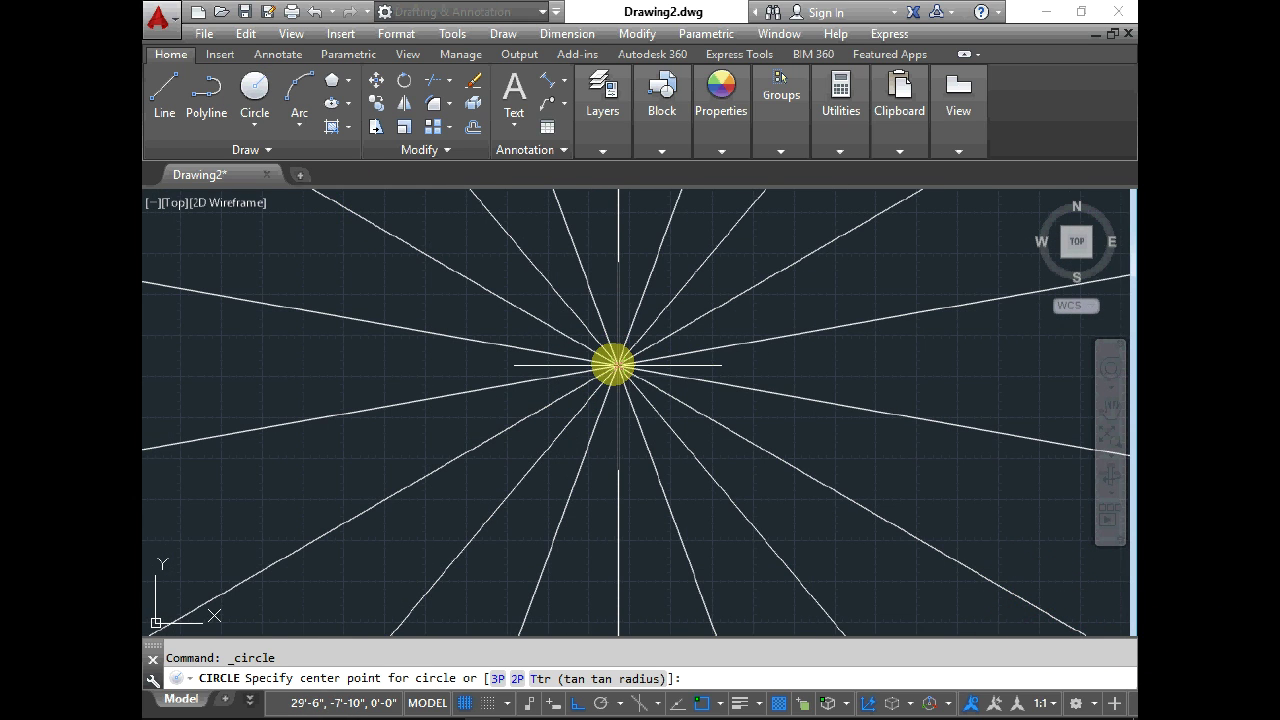
pyautogui.click(617, 365)
pyautogui.scroll(-3, 612, 364)
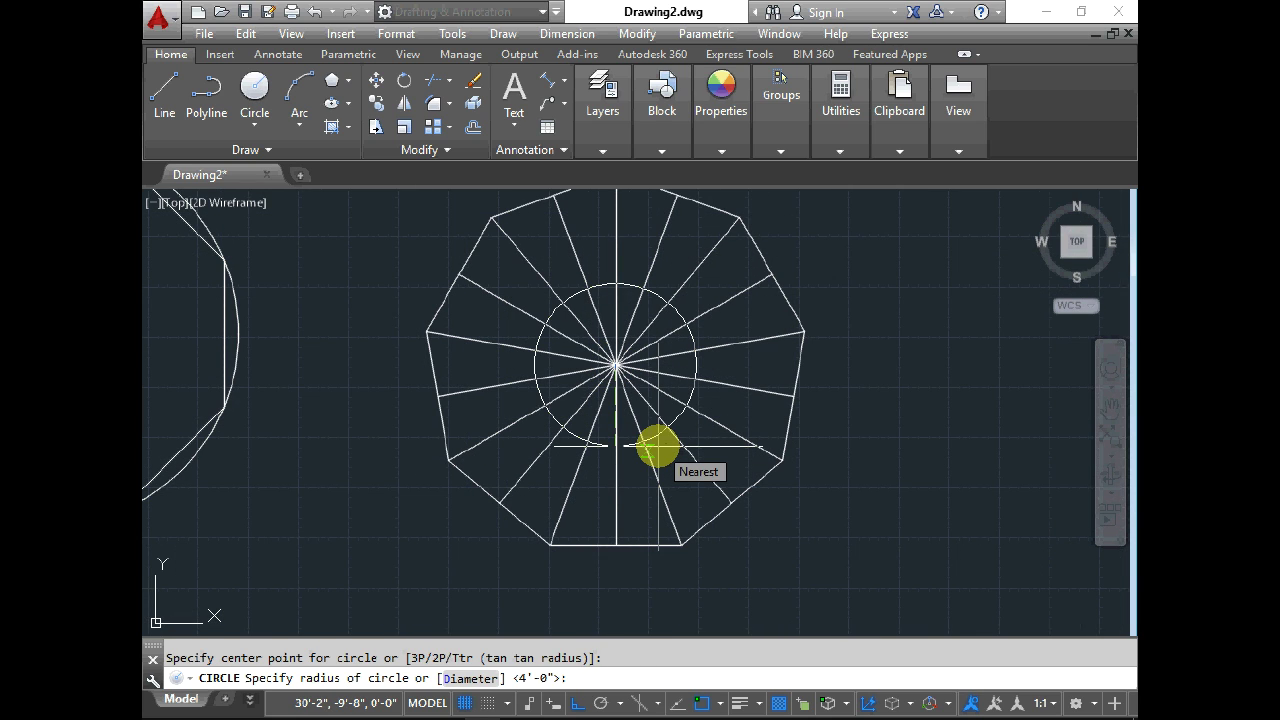
pyautogui.press('Return')
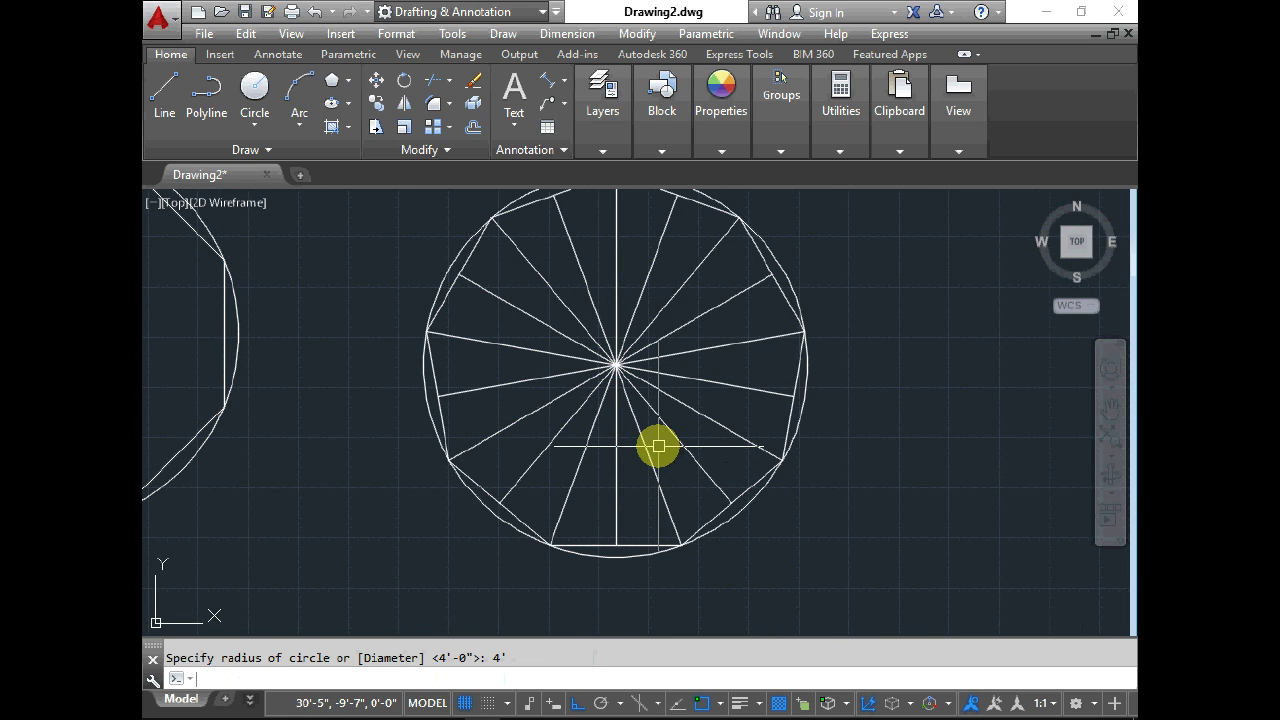
# - Erase all the construction lines that cross at the nonagon's centre
pyautogui.scroll(2, 677, 374)
pyautogui.click(730, 253)
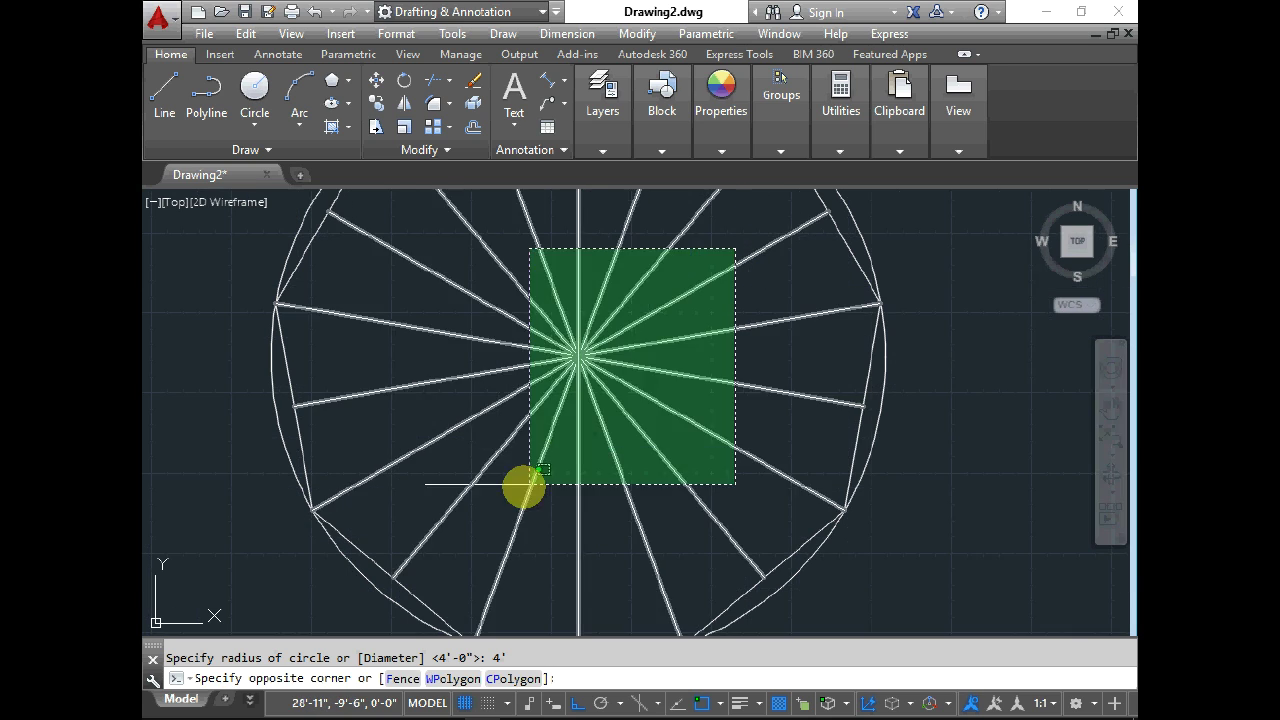
pyautogui.click(475, 487)
pyautogui.press('Delete')
pyautogui.scroll(-4, 640, 451)
pyautogui.press('Escape')
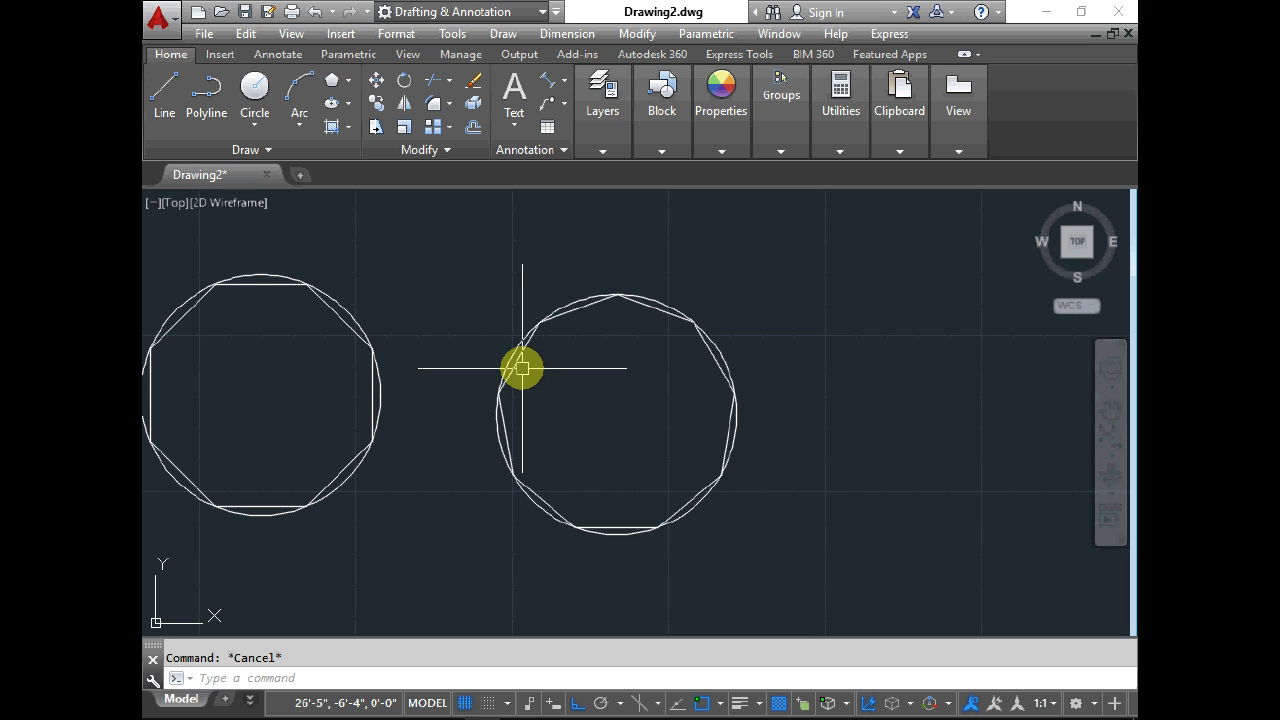
# - Draw a 10-sided polygon below the octagon, circumscribed about a circle with a 4' radius
pyautogui.scroll(-2, 634, 300)
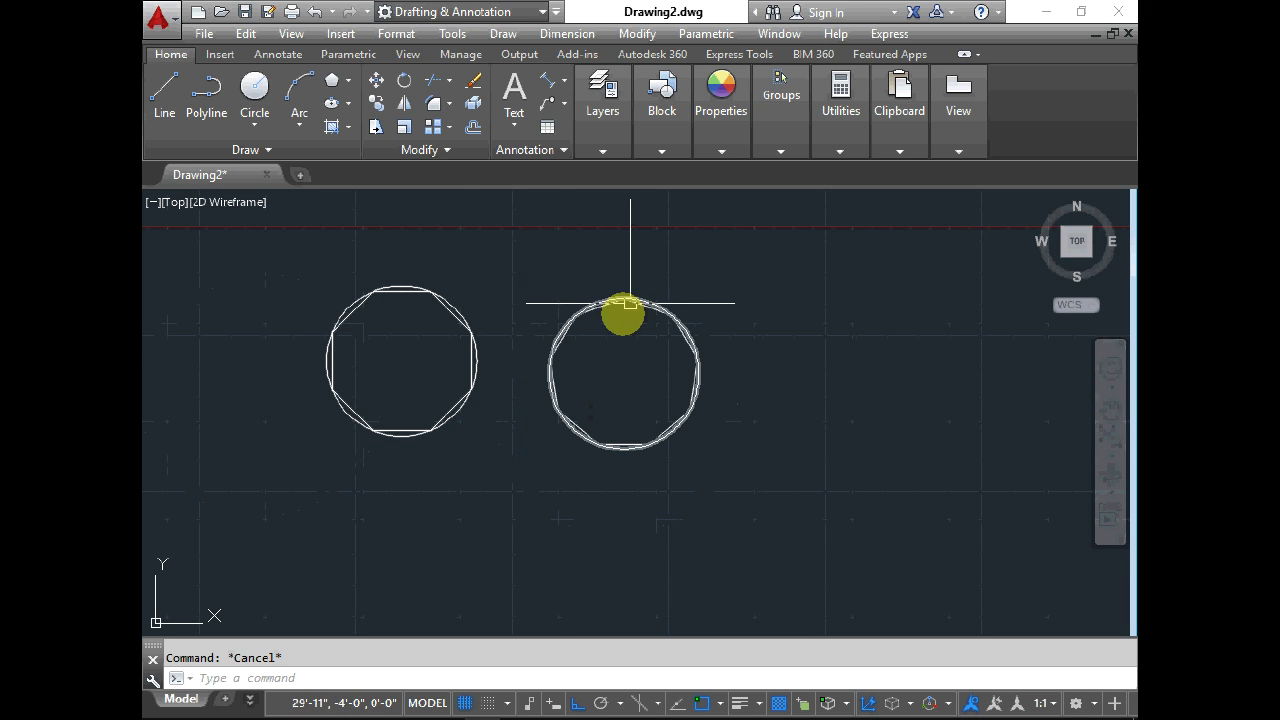
pyautogui.scroll(-2, 524, 337)
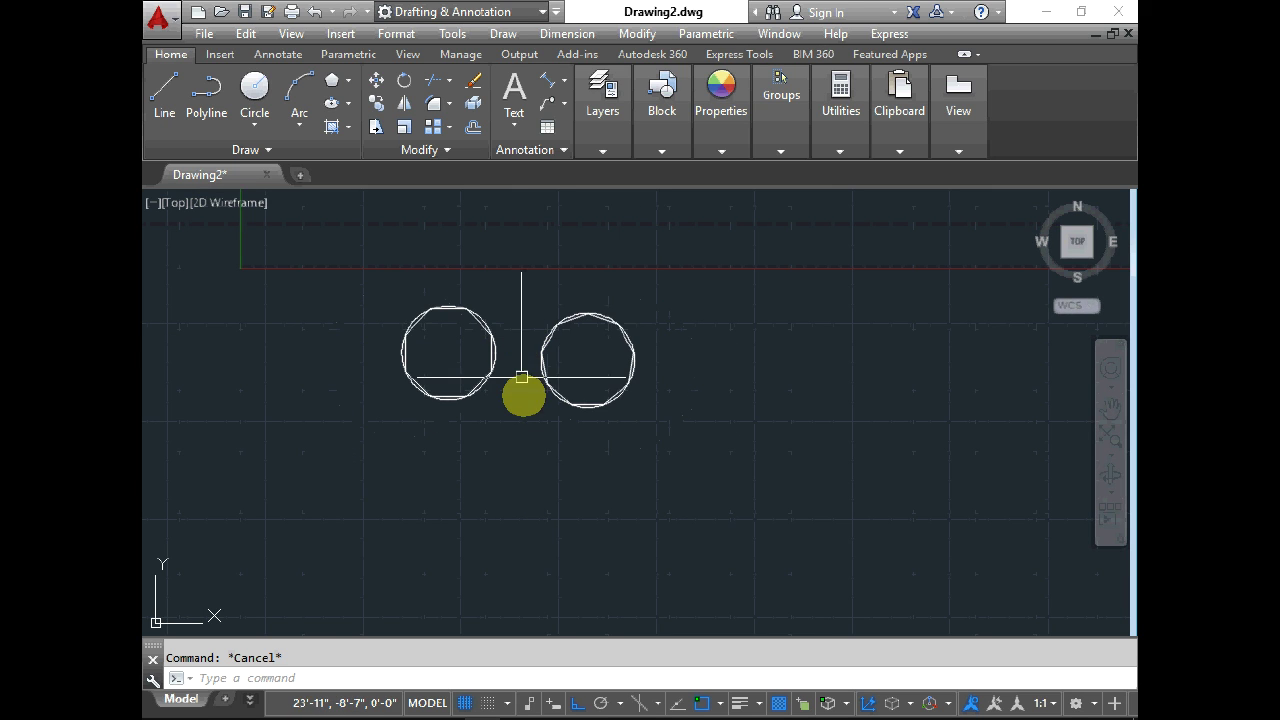
pyautogui.scroll(2, 521, 425)
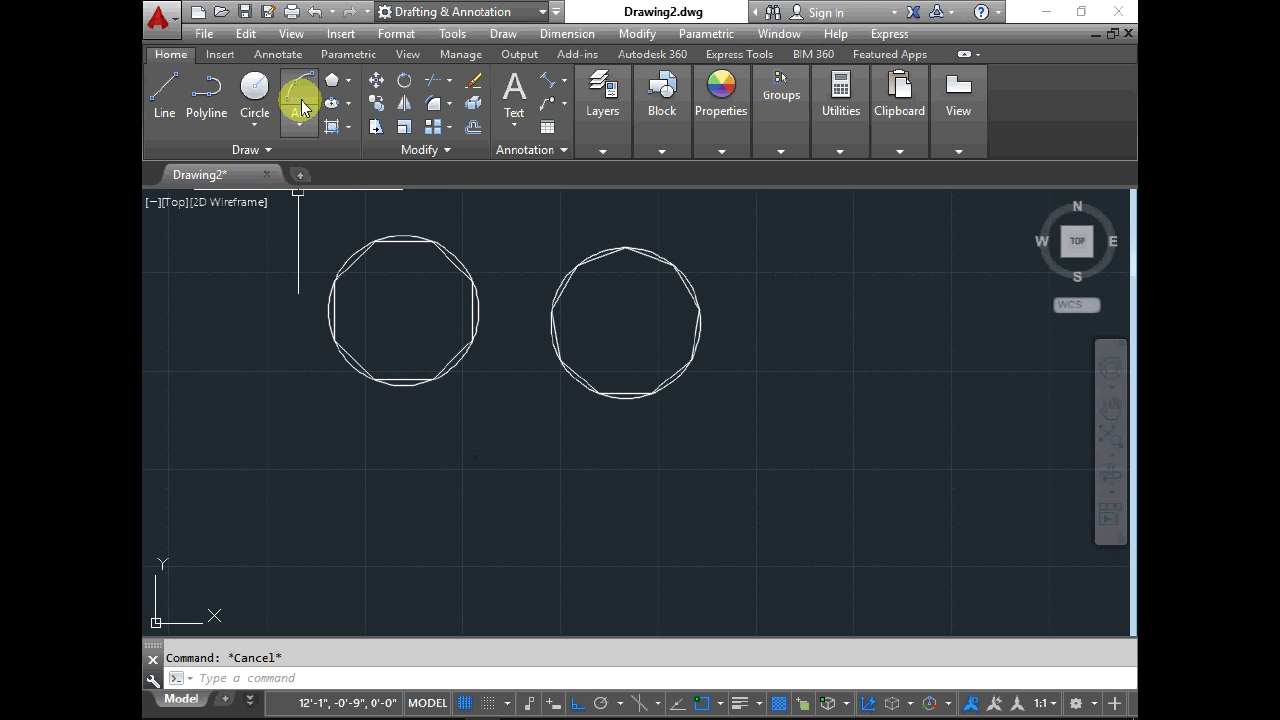
pyautogui.click(331, 85)
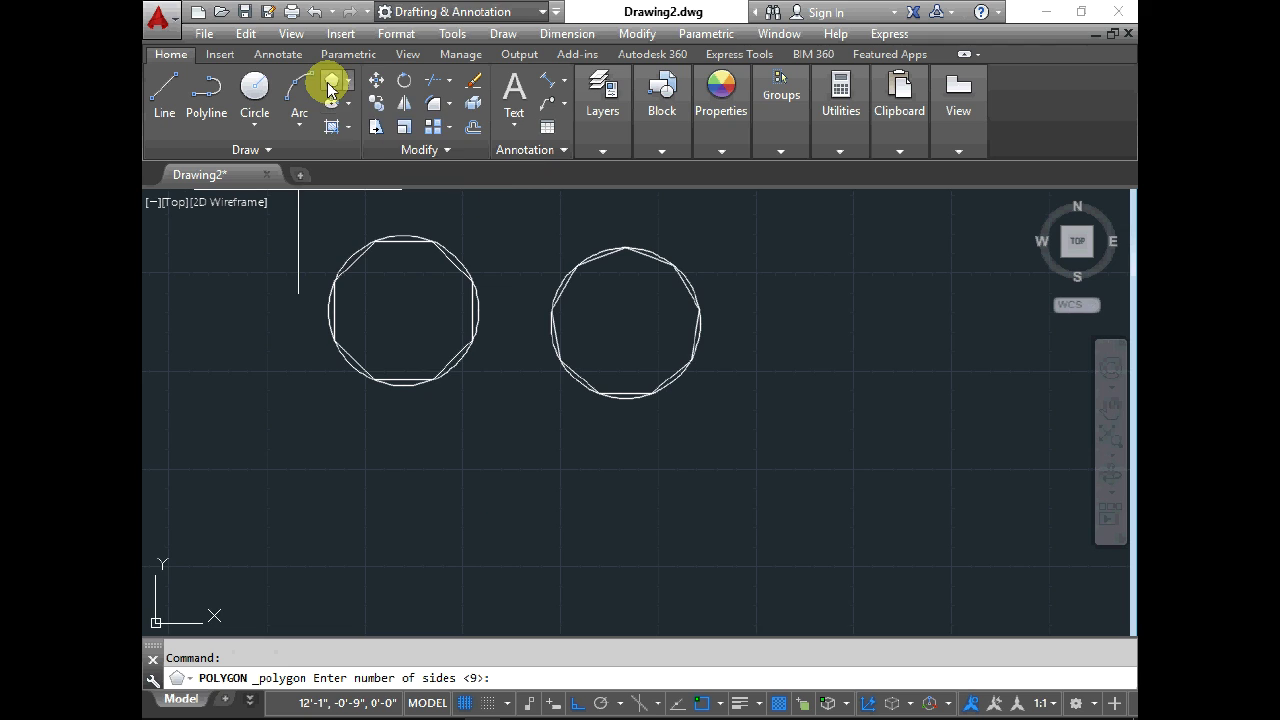
pyautogui.scroll(-2, 457, 332)
pyautogui.scroll(2, 430, 495)
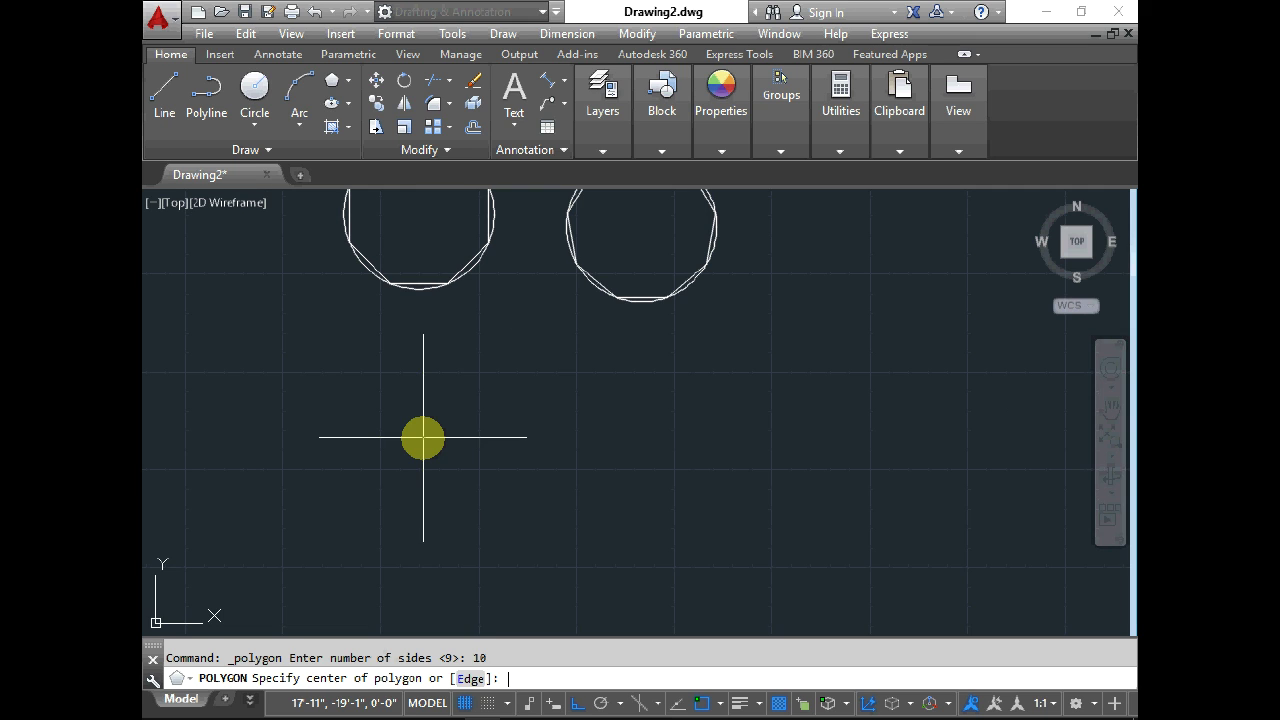
pyautogui.click(421, 441)
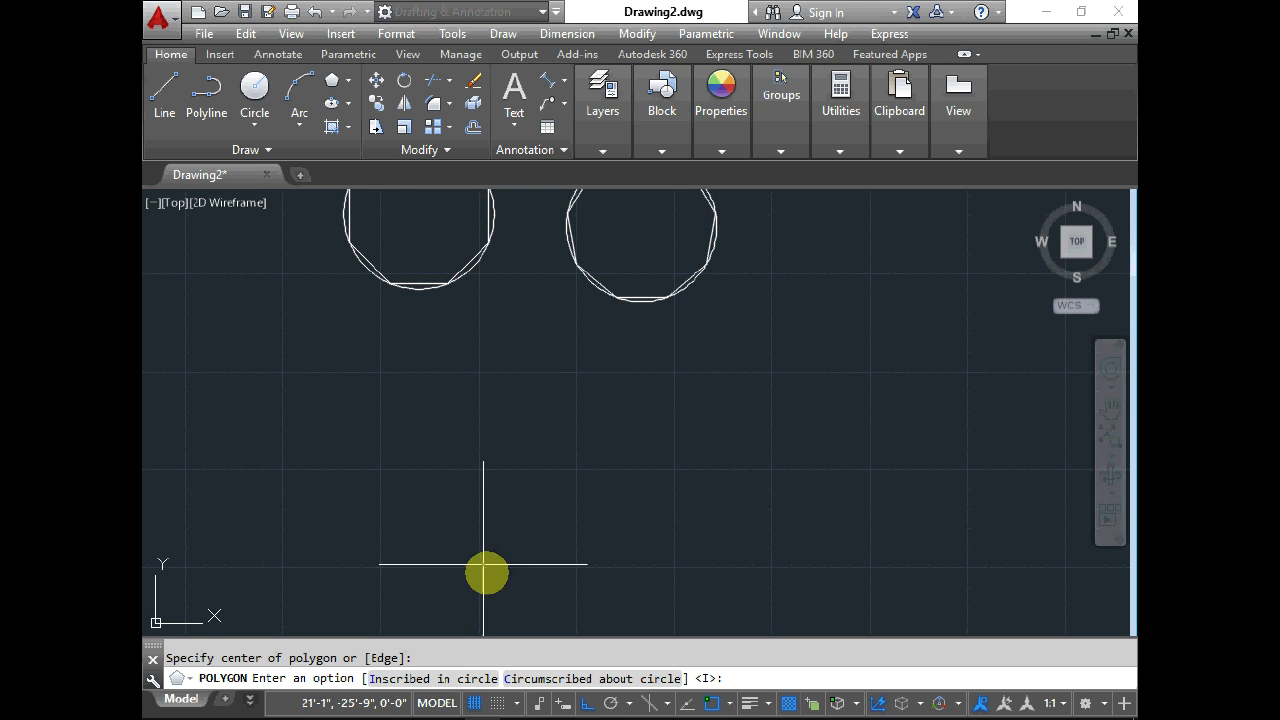
pyautogui.click(540, 679)
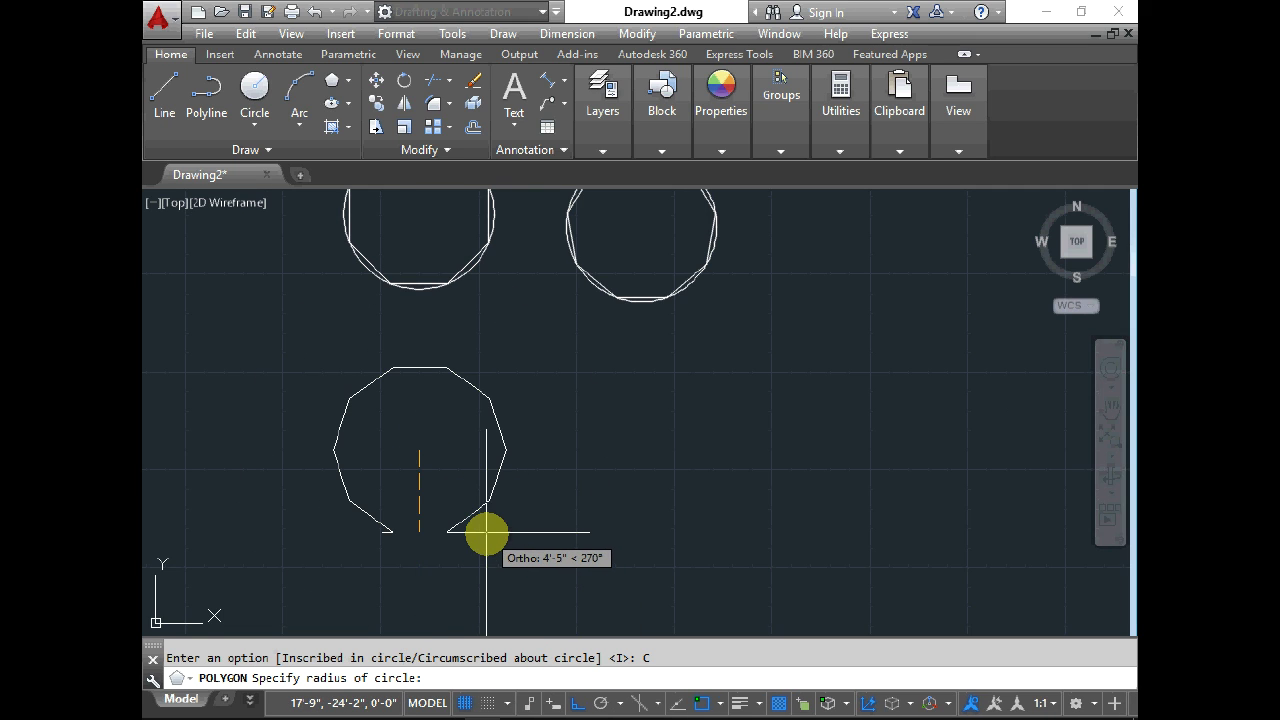
pyautogui.write("4'")
pyautogui.press('Return')
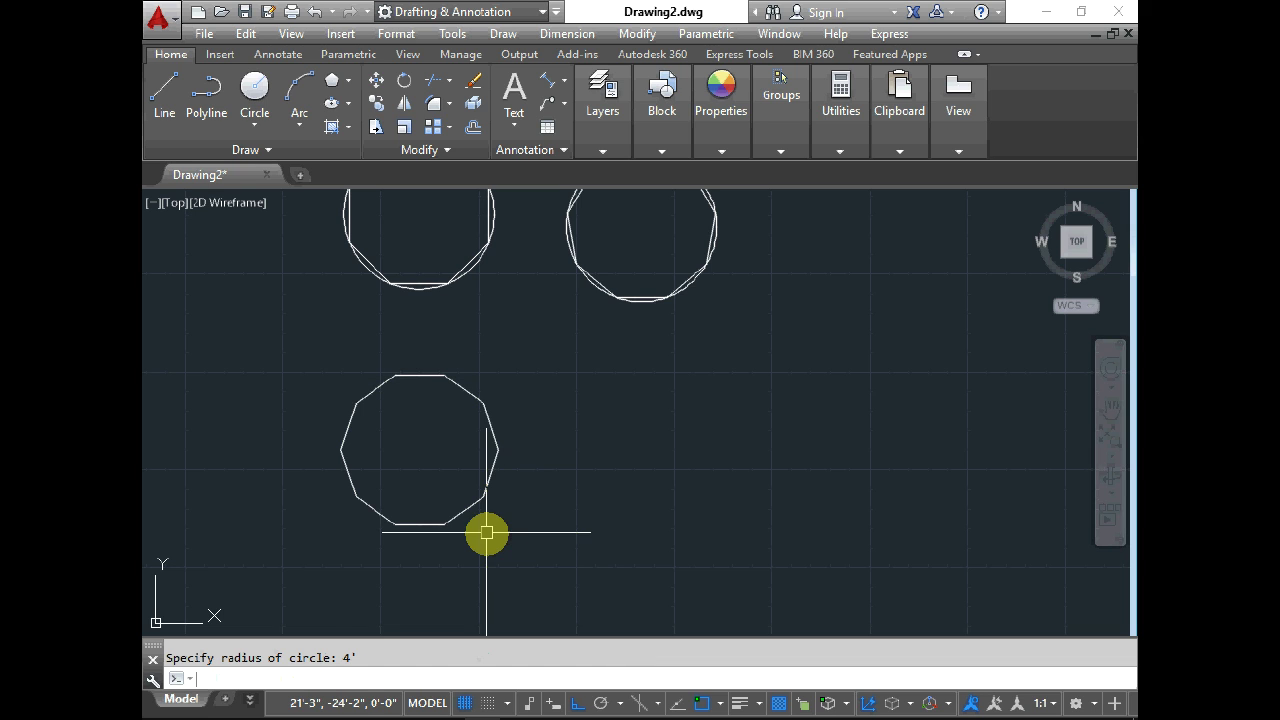
# - Draw a vertical line joining the decagon's top and bottom edge midpoints and a horizontal line joining its outermost vertices
pyautogui.scroll(4, 371, 449)
pyautogui.scroll(-2, 451, 337)
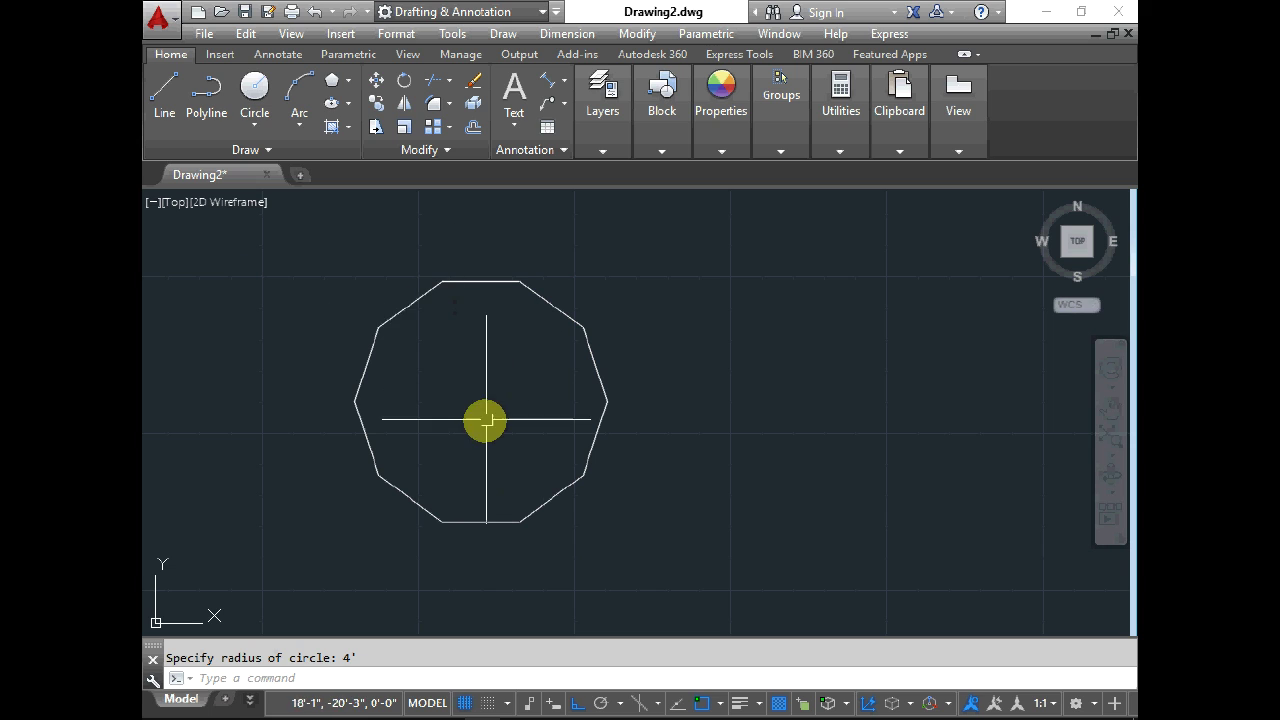
pyautogui.click(164, 90)
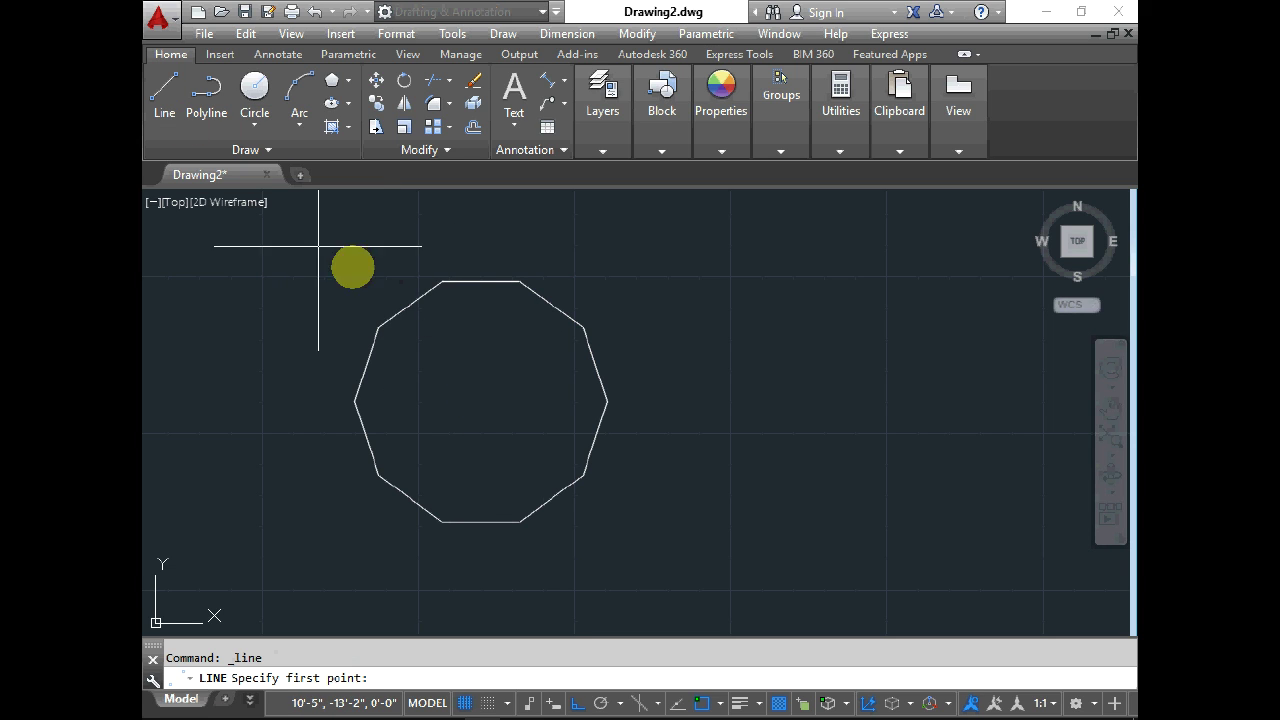
pyautogui.click(479, 284)
pyautogui.click(480, 521)
pyautogui.press('Return')
pyautogui.press('Return')
pyautogui.click(606, 402)
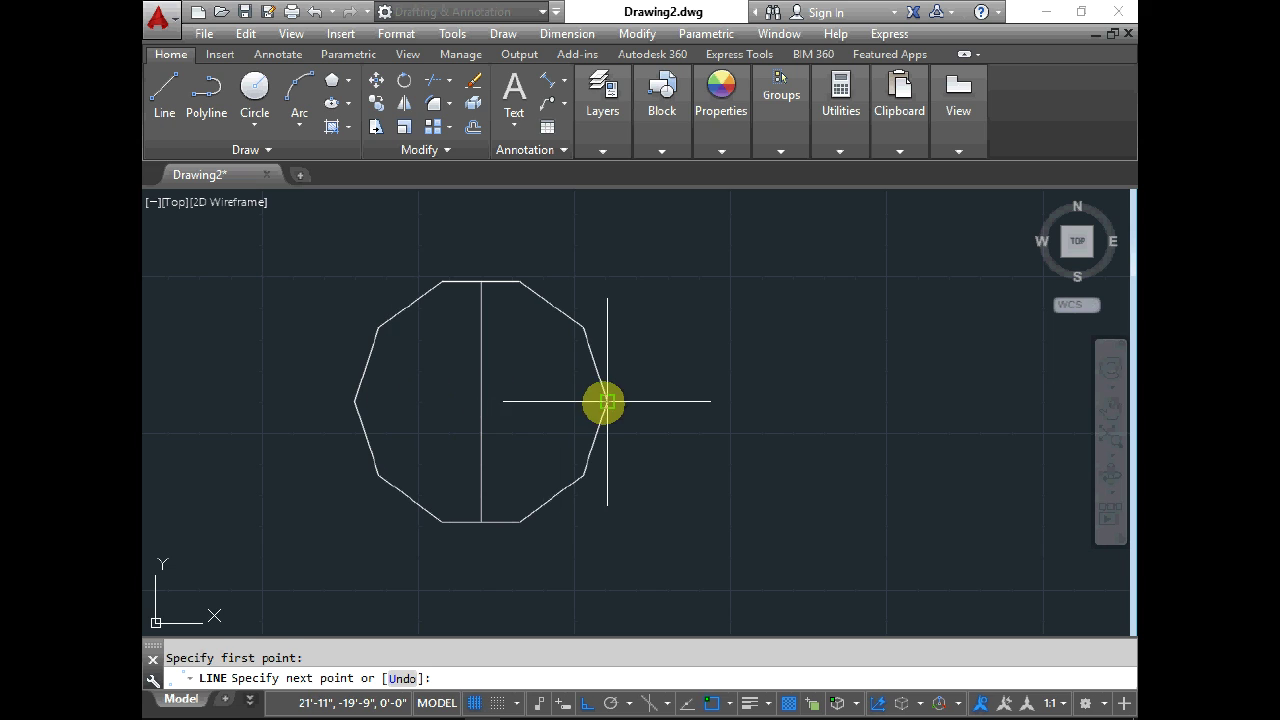
pyautogui.click(357, 402)
pyautogui.press('Return')
# - Draw a circle with a 4' radius centred on the intersection of the decagon's two construction lines
pyautogui.click(253, 88)
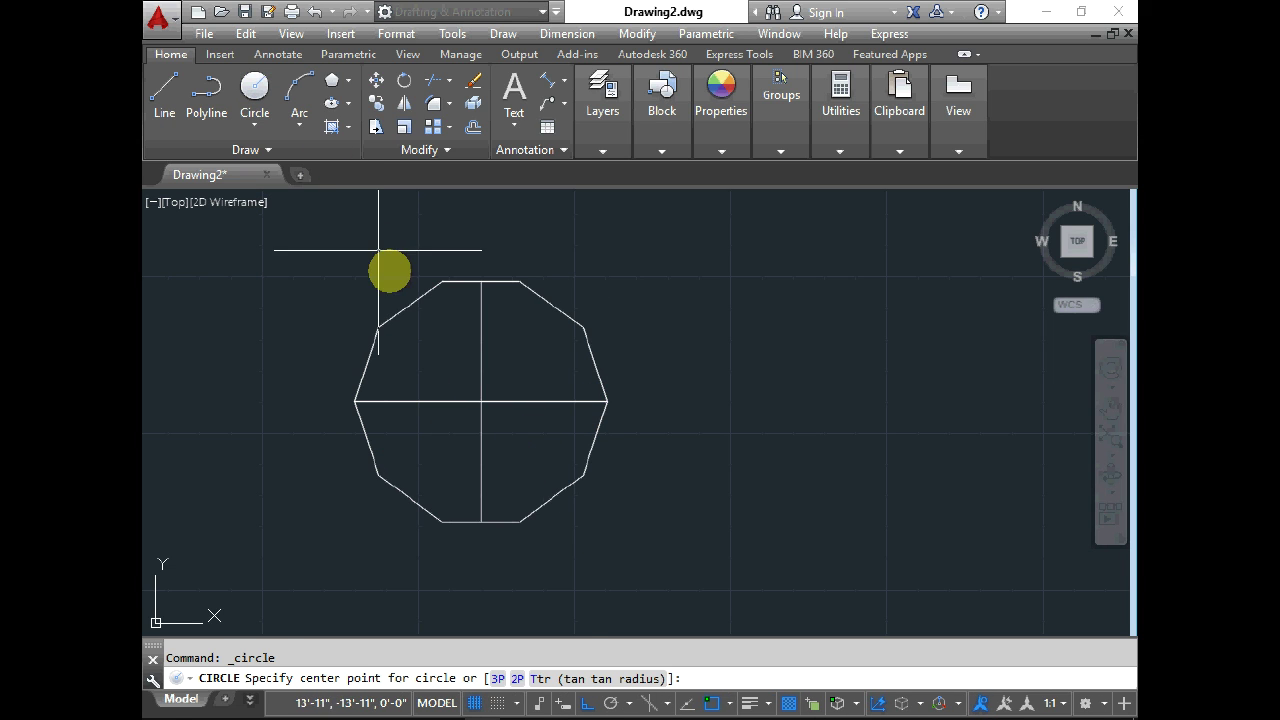
pyautogui.click(480, 403)
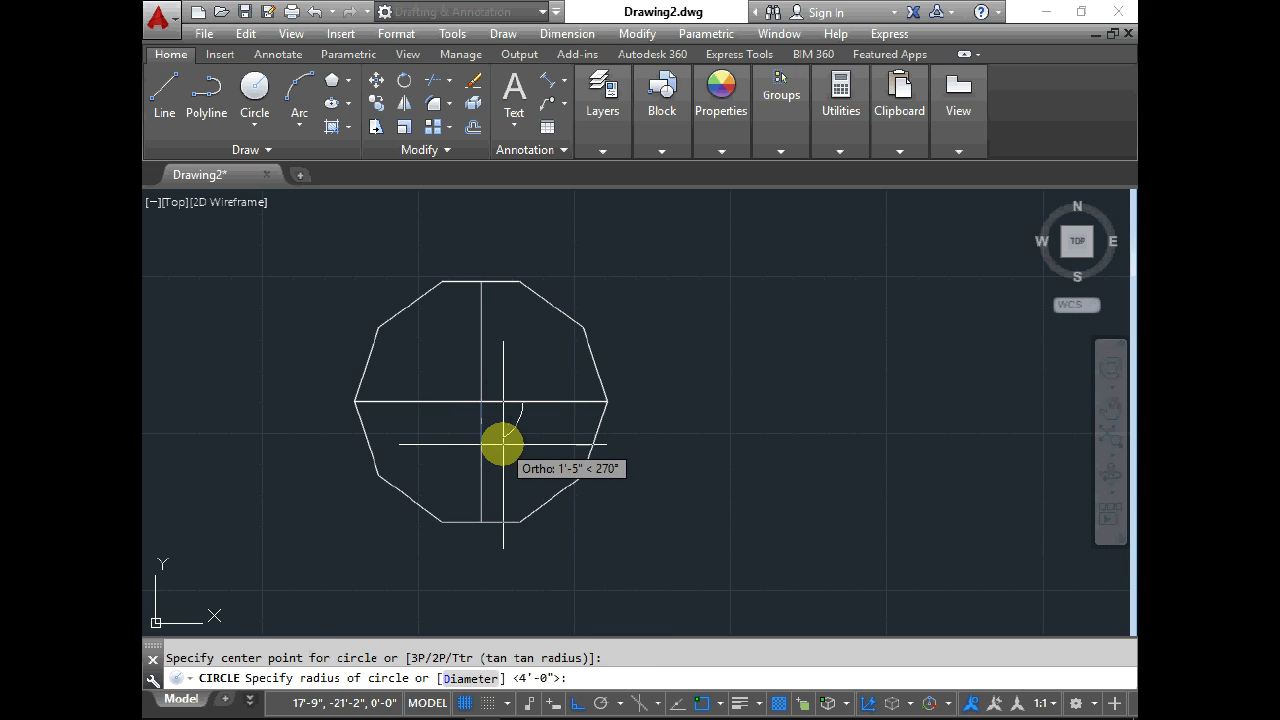
pyautogui.write("4'")
pyautogui.press('Return')
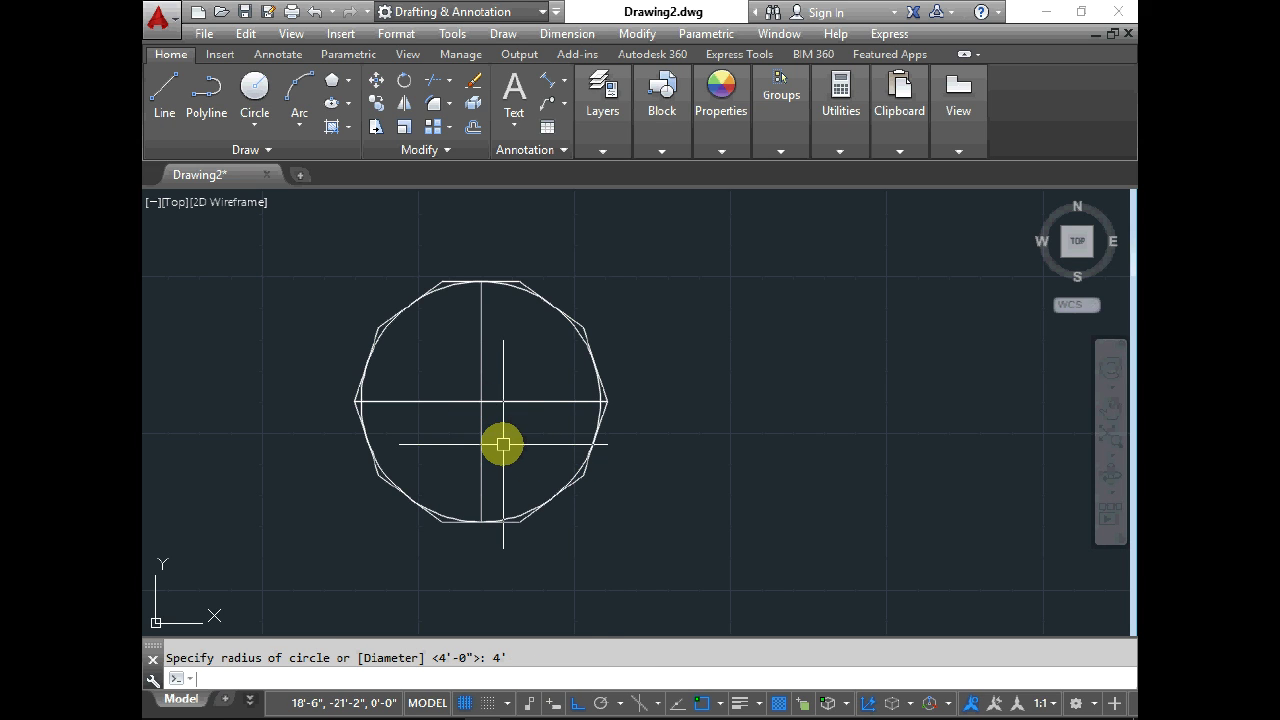
# - Erase the vertical and horizontal construction lines inside the decagon
pyautogui.click(514, 370)
pyautogui.click(437, 449)
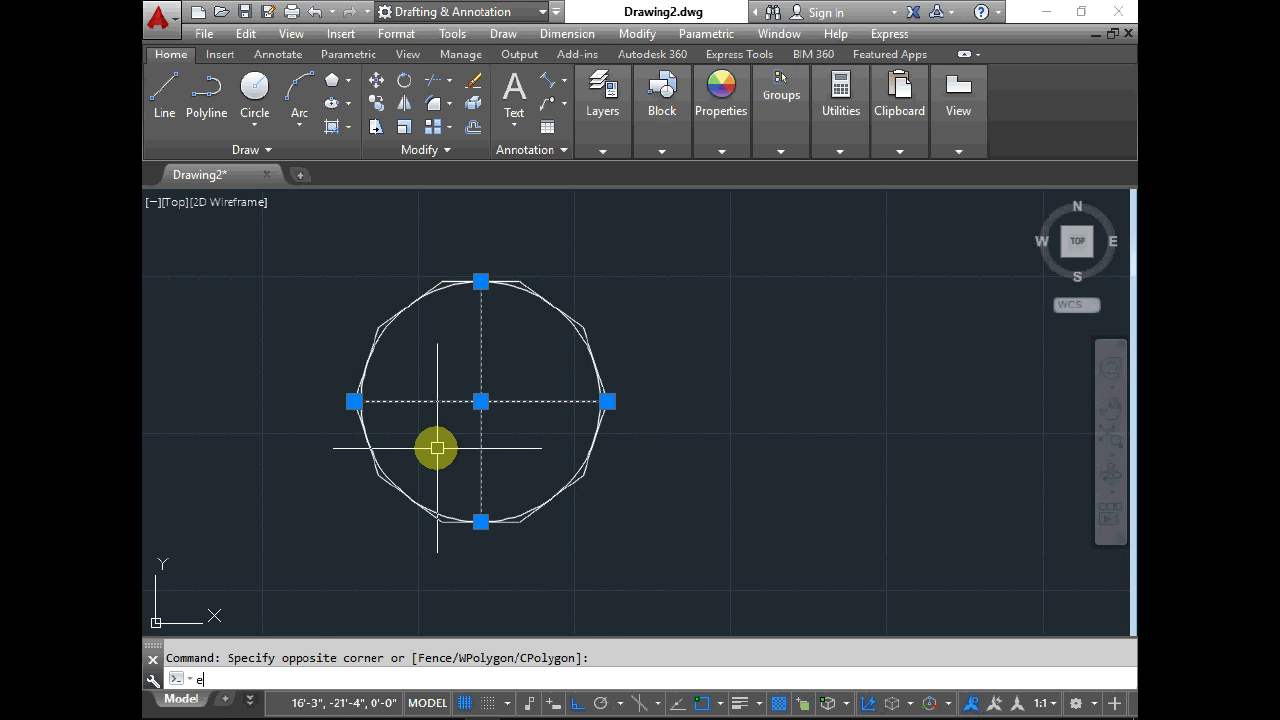
pyautogui.press('Escape')
# - Compare how the circles meet the edges and vertices of the inscribed octagon and the circumscribed decagon
pyautogui.scroll(-4, 466, 423)
pyautogui.scroll(2, 466, 423)
pyautogui.scroll(-2, 487, 305)
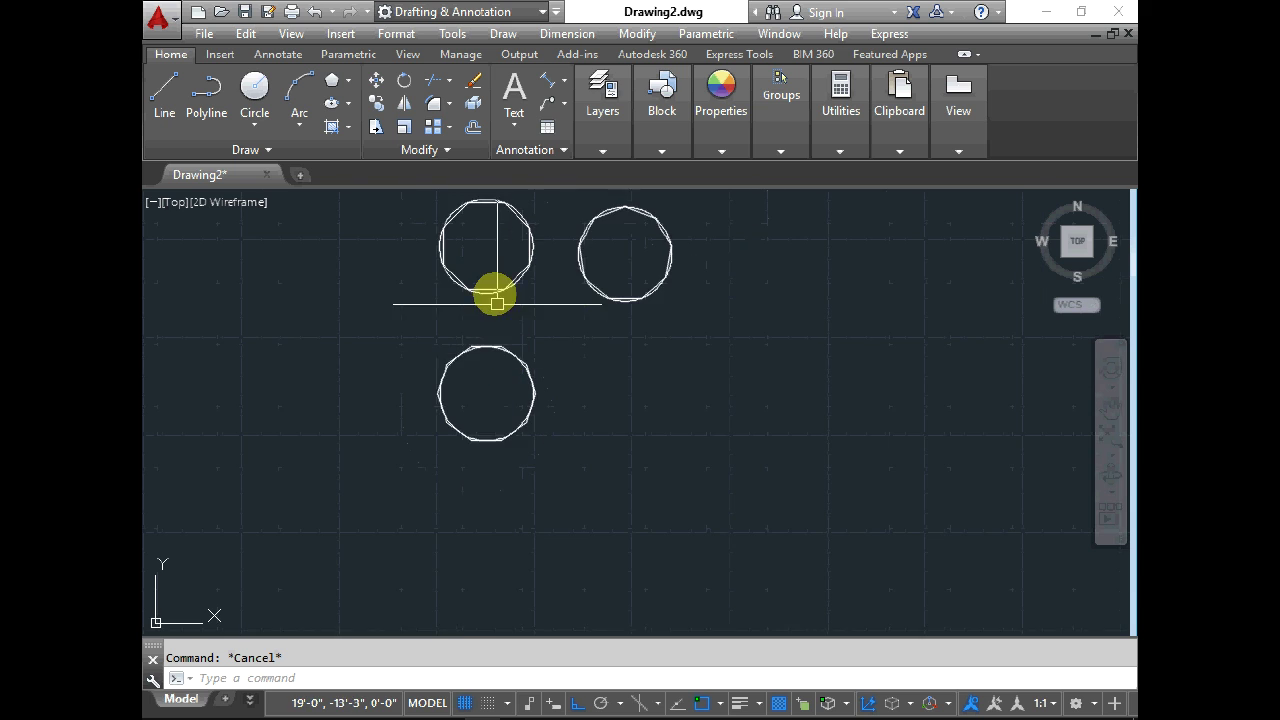
pyautogui.scroll(2, 490, 285)
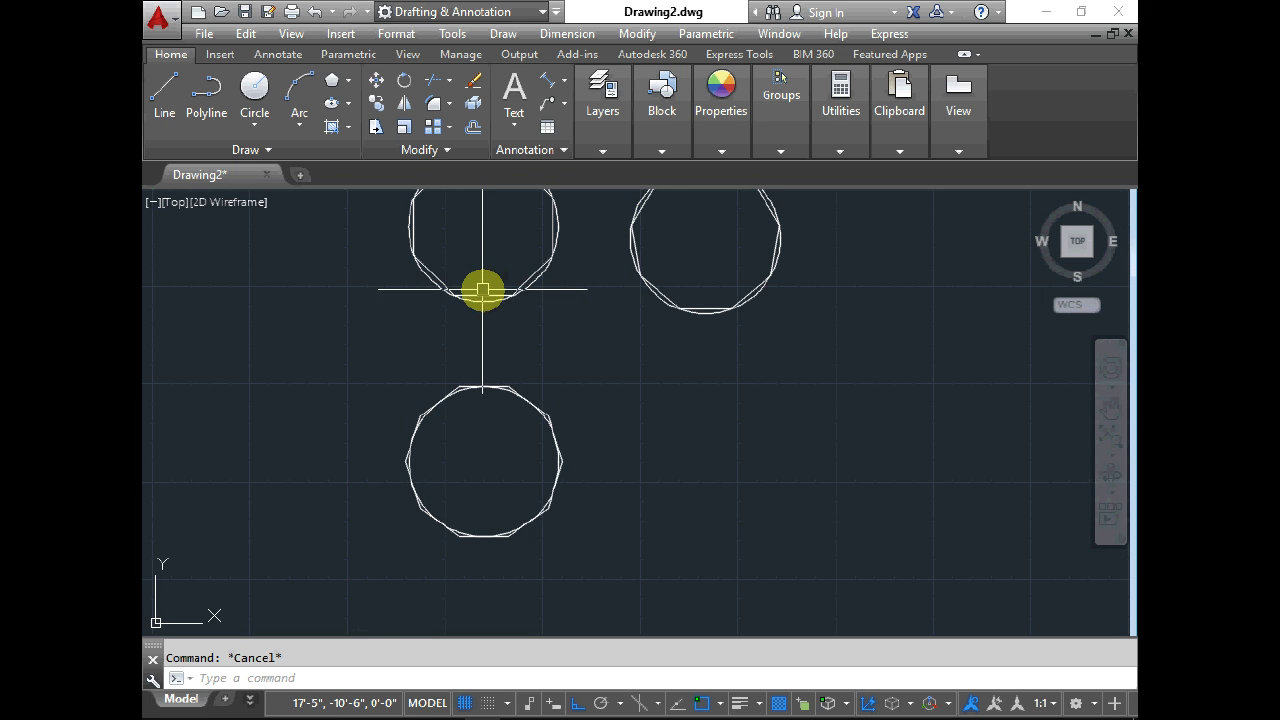
pyautogui.scroll(4, 482, 295)
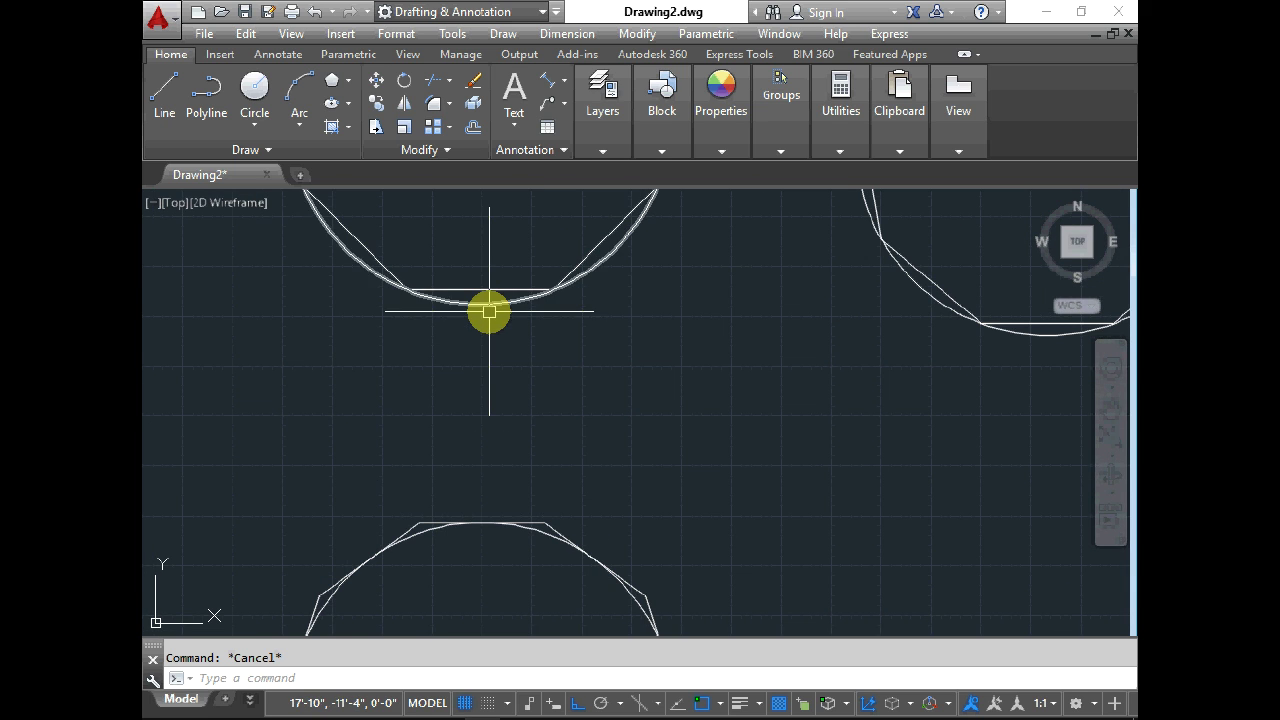
pyautogui.scroll(-4, 429, 251)
pyautogui.scroll(2, 423, 246)
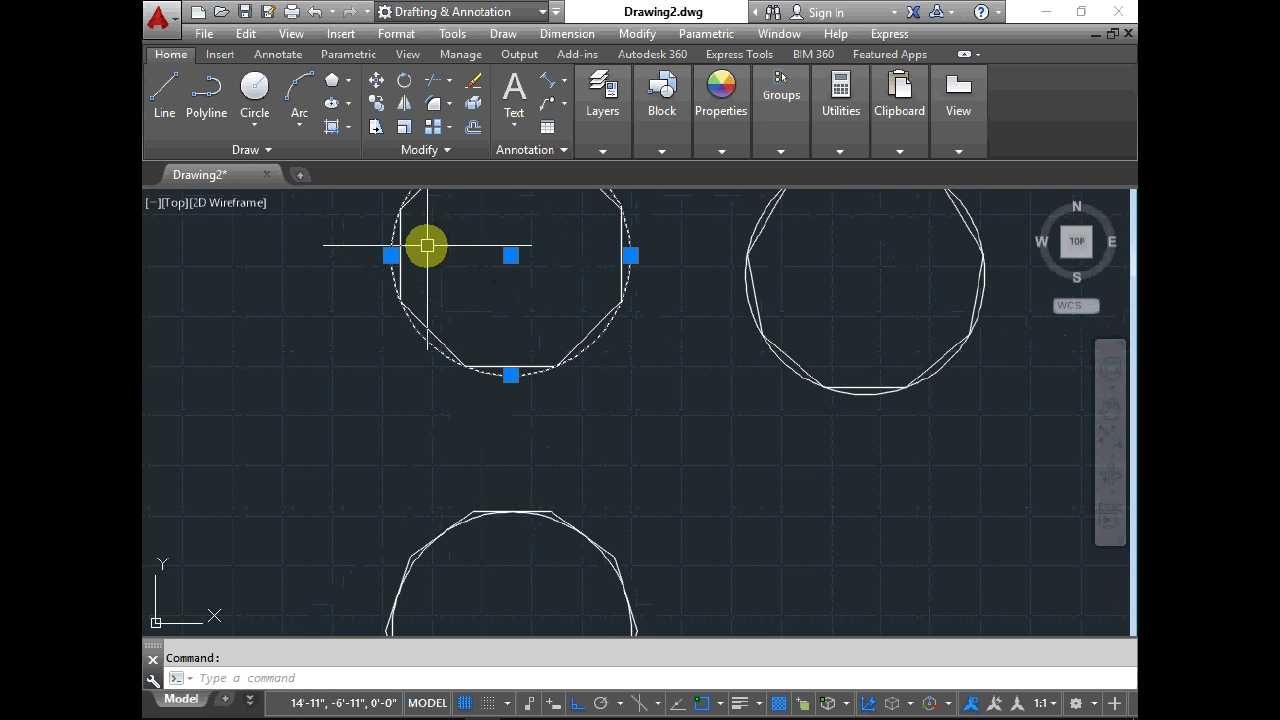
pyautogui.scroll(2, 410, 290)
pyautogui.scroll(-5, 430, 280)
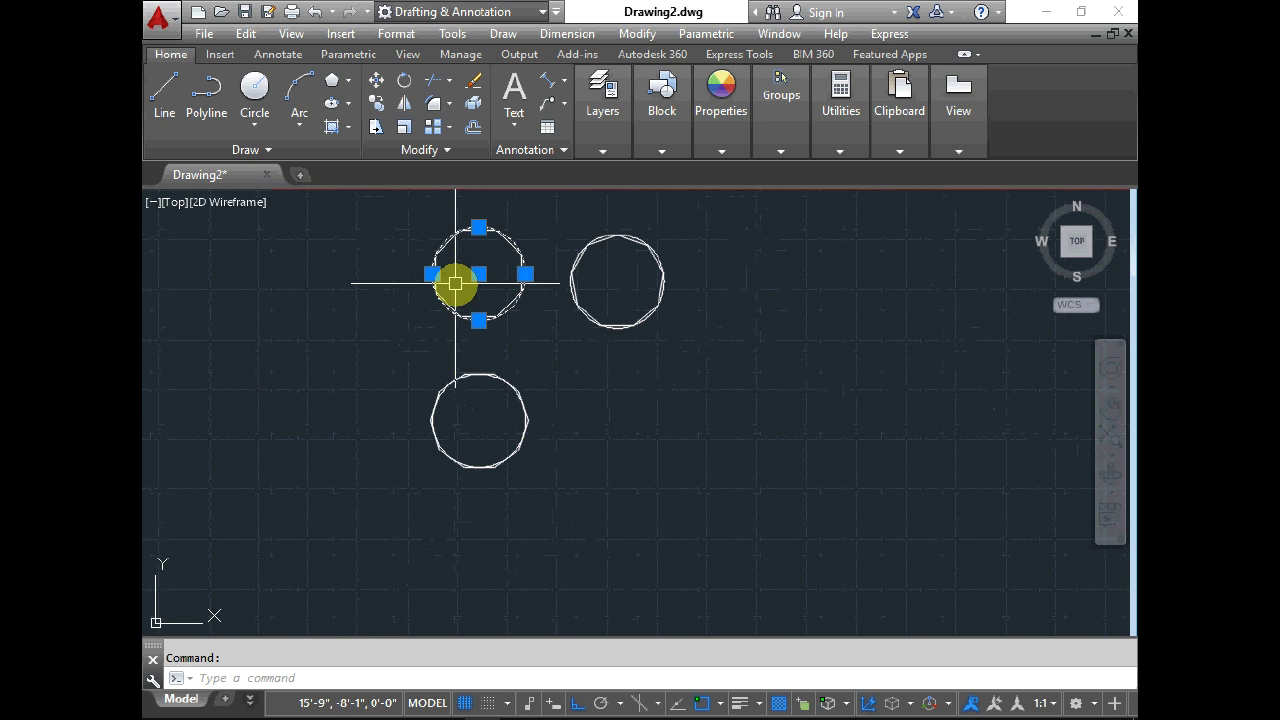
pyautogui.scroll(5, 476, 370)
pyautogui.scroll(4, 473, 371)
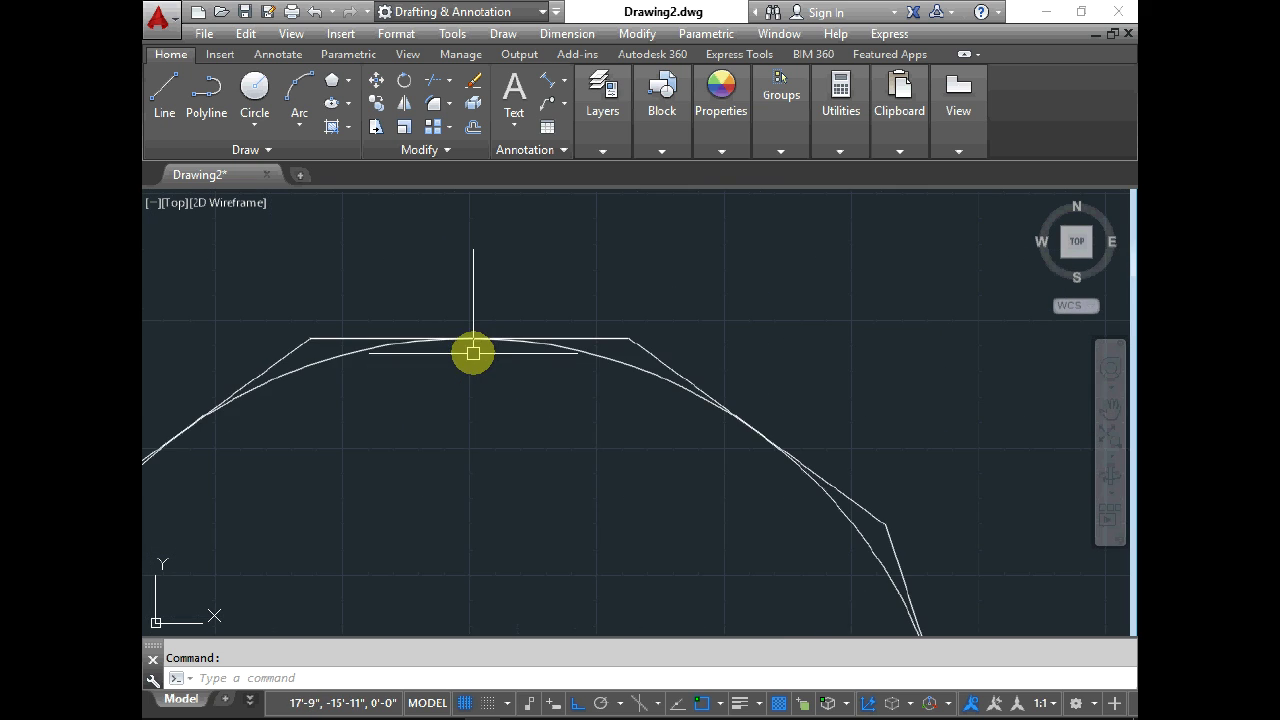
# - Examine how the circle inside the circumscribed decagon touches its edges compared with the circles around the inscribed polygons
pyautogui.scroll(-6, 560, 320)
pyautogui.scroll(2, 466, 343)
pyautogui.scroll(-2, 446, 420)
pyautogui.scroll(2, 520, 314)
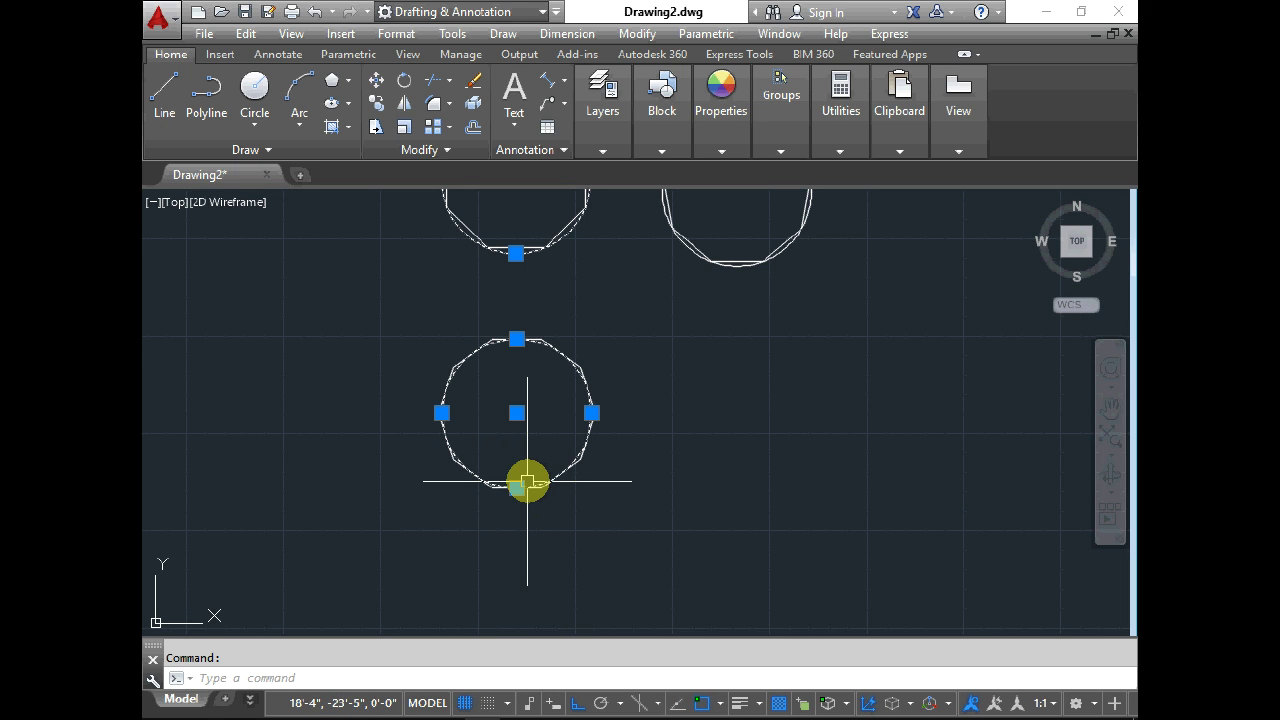
pyautogui.scroll(-2, 440, 410)
pyautogui.press('Escape')
pyautogui.scroll(2, 465, 407)
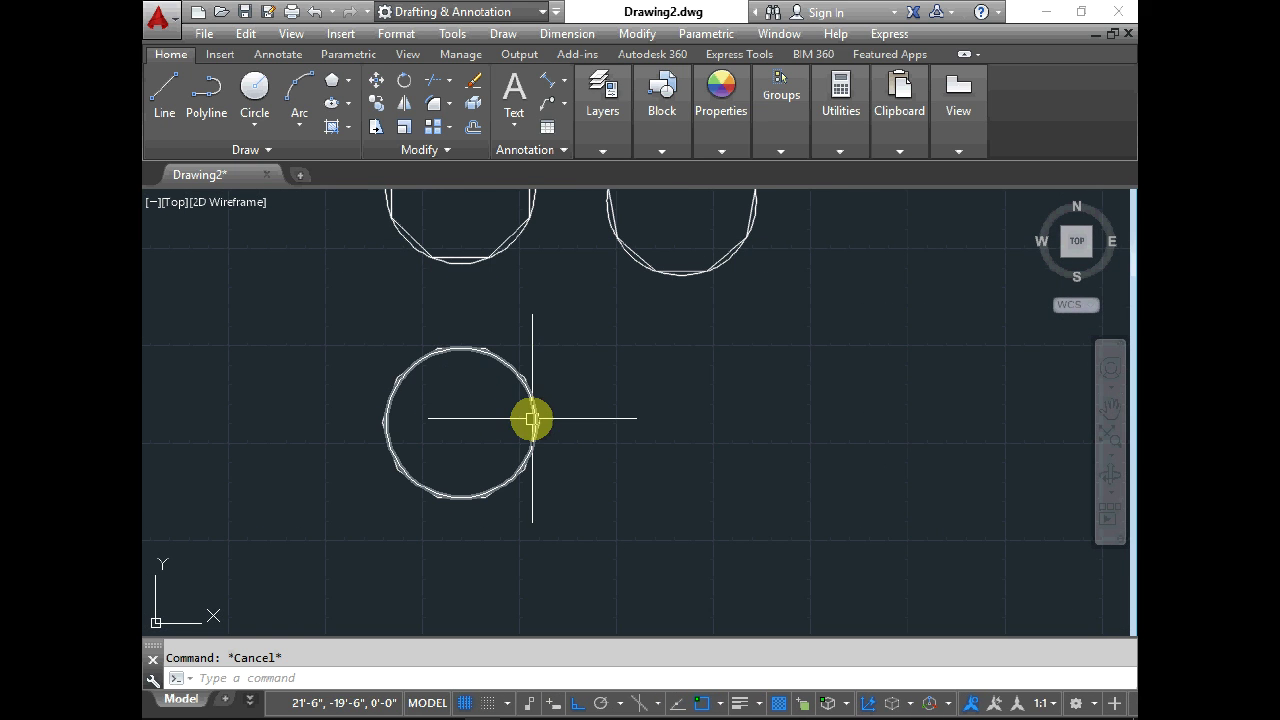
pyautogui.click(333, 80)
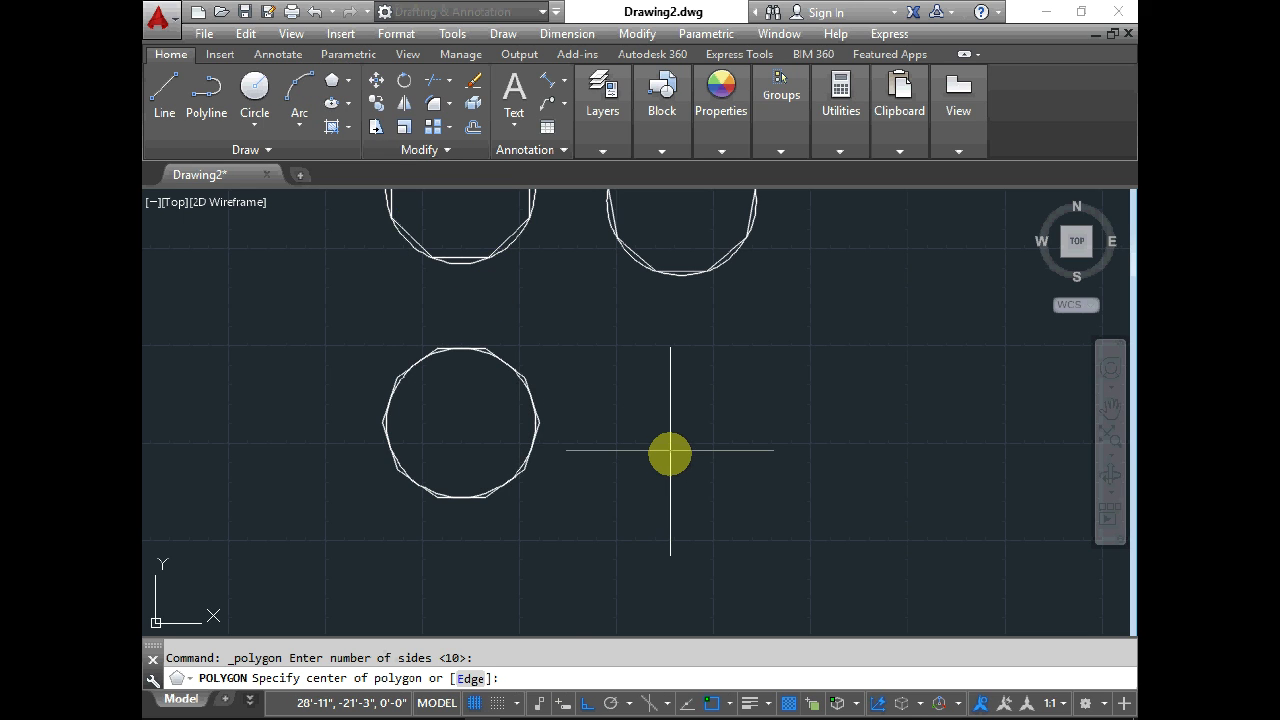
pyautogui.press('Escape')
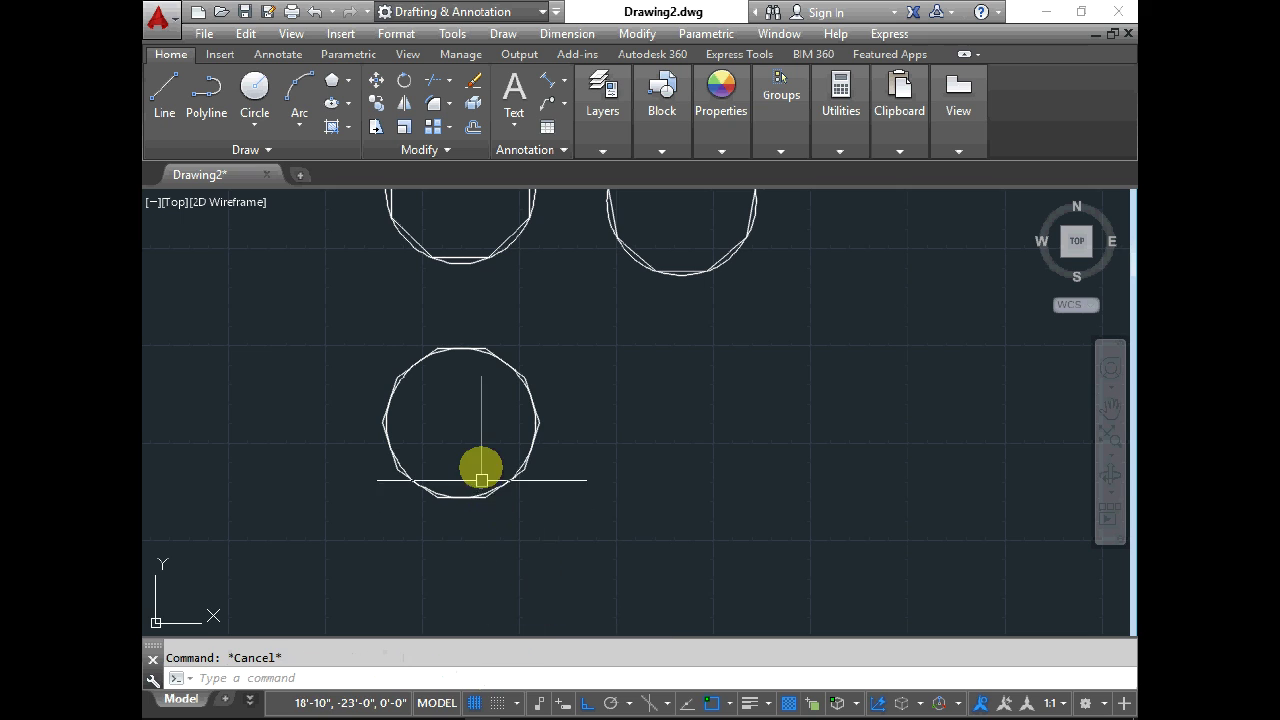
# - Delete the circle inside the decagon, keeping only the polygon
pyautogui.scroll(2, 480, 500)
pyautogui.scroll(-4, 460, 451)
pyautogui.scroll(5, 502, 408)
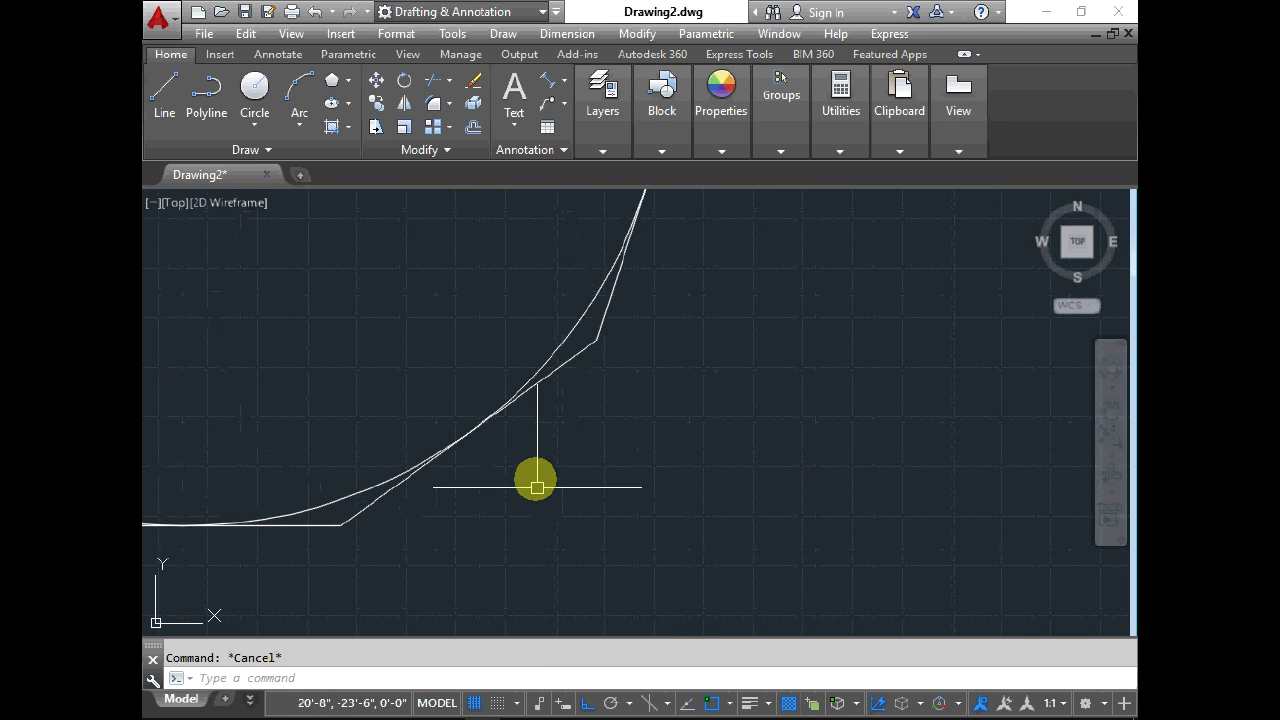
pyautogui.click(553, 345)
pyautogui.press('Escape')
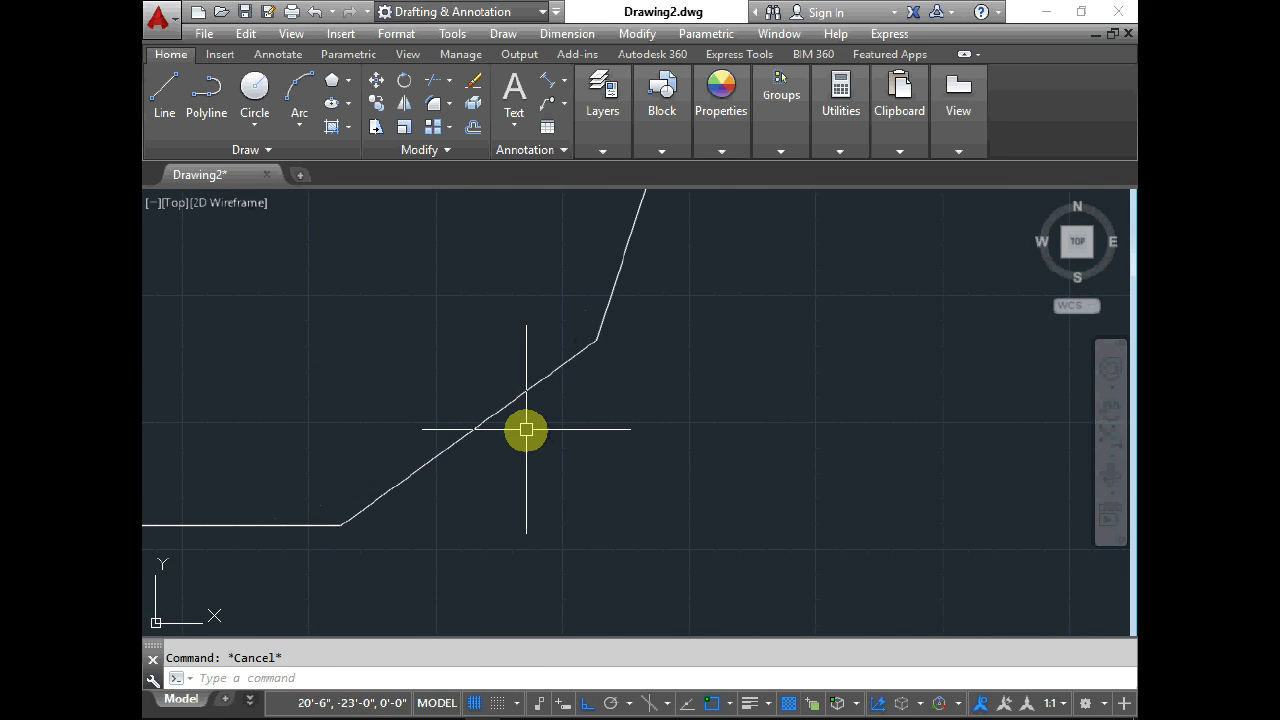
# - Add an aligned dimension outside the decagon's lower-right sloping edge next to its bottom edge
pyautogui.scroll(-3, 498, 472)
pyautogui.scroll(2, 493, 478)
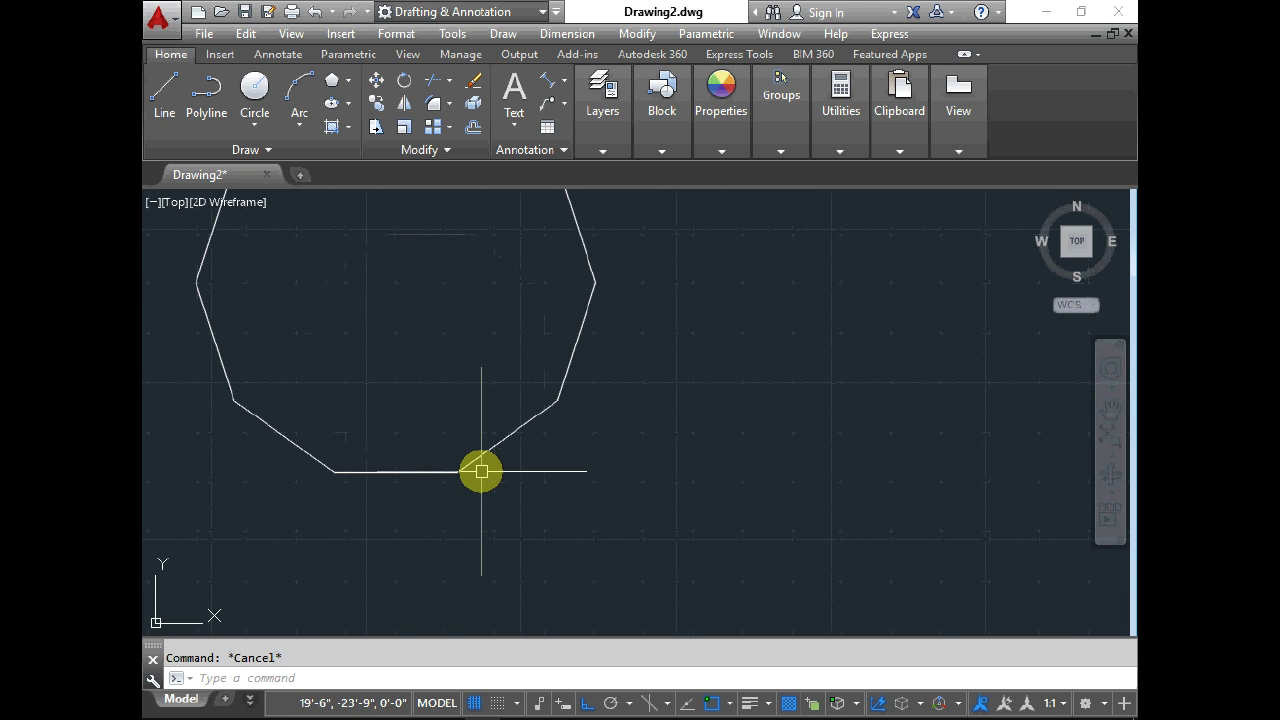
pyautogui.scroll(2, 497, 437)
pyautogui.scroll(2, 512, 420)
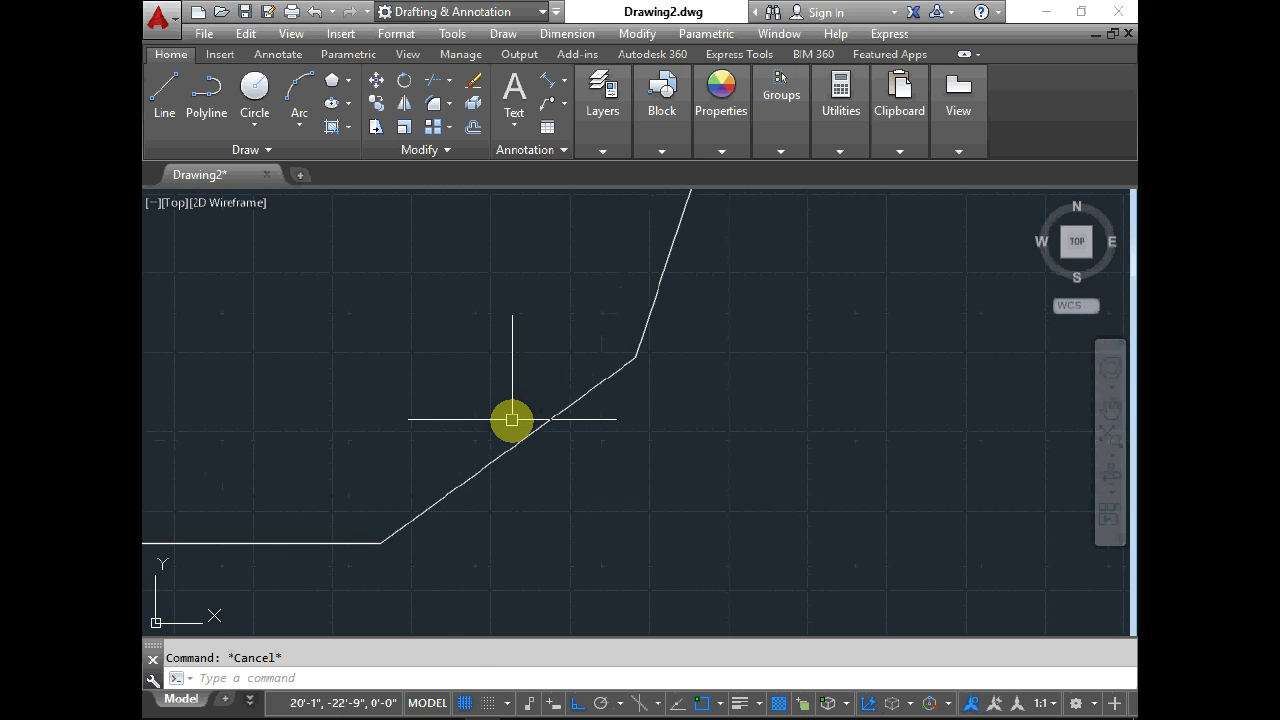
pyautogui.write('l')
pyautogui.press('Return')
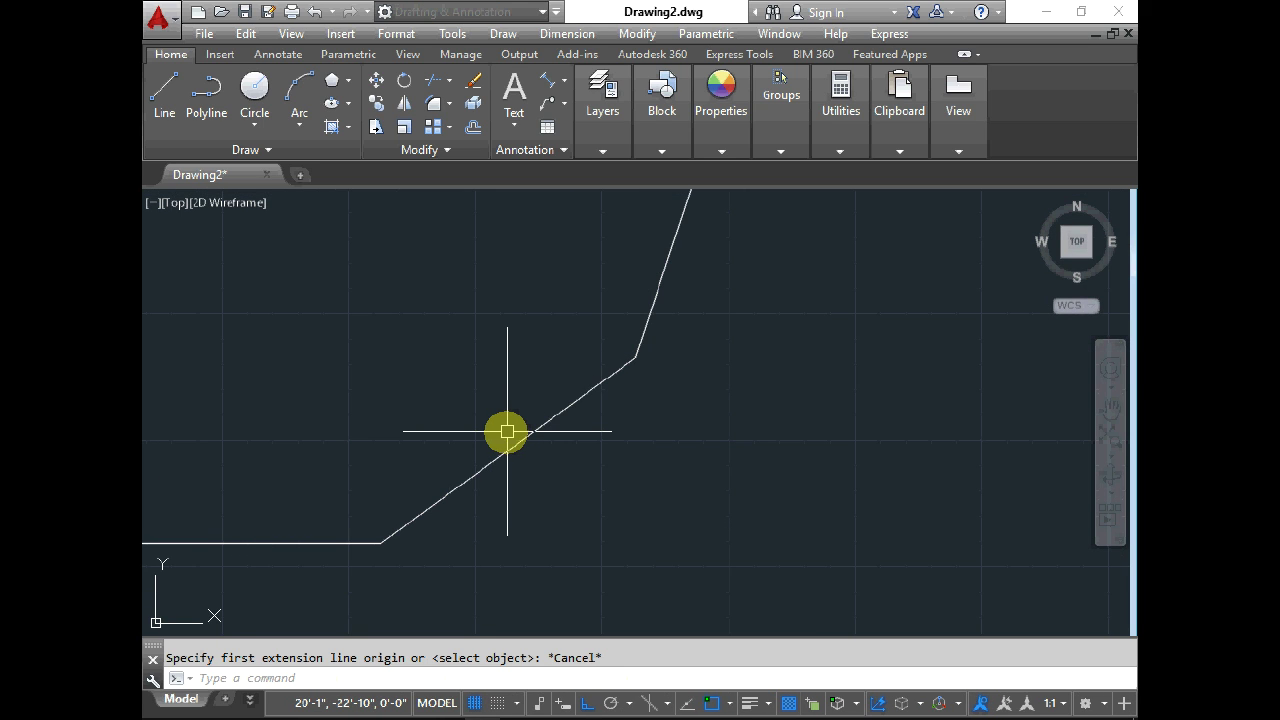
pyautogui.press('Return')
pyautogui.press('Return')
pyautogui.click(507, 432)
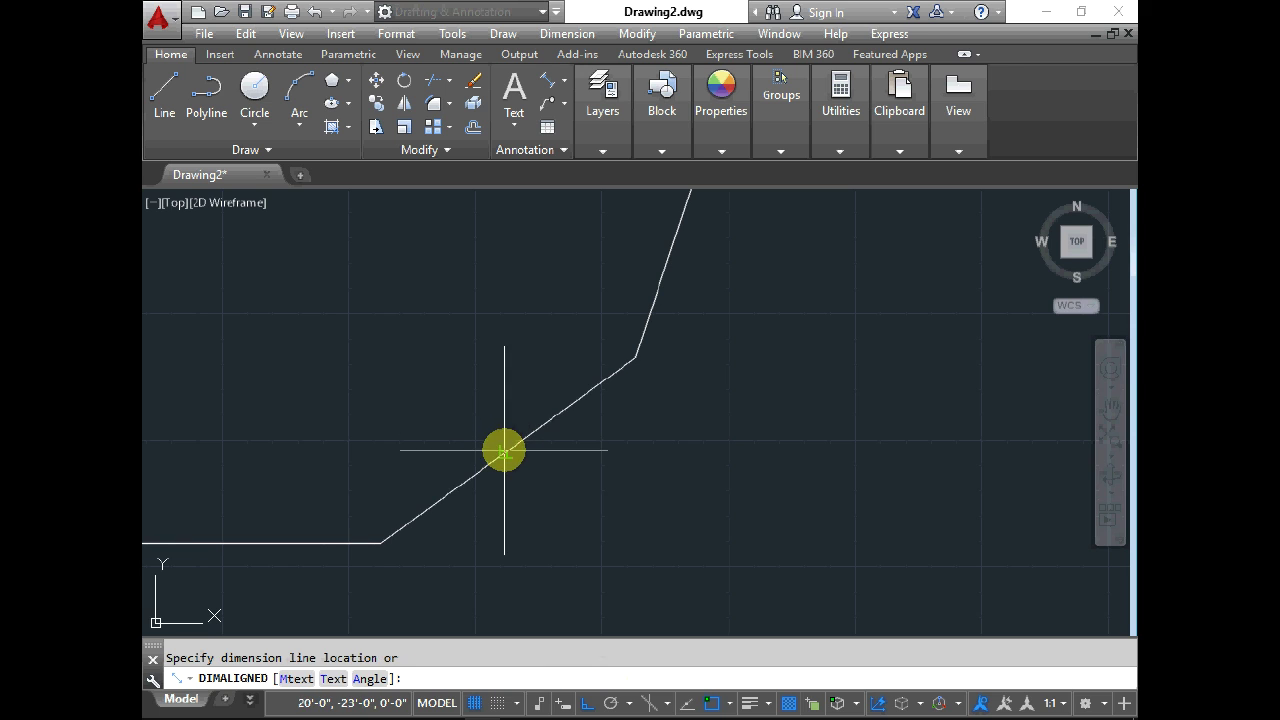
pyautogui.click(547, 491)
# - Examine the dimensioned side of the circumscribed decagon against the whole polygon
pyautogui.scroll(-5, 547, 491)
pyautogui.scroll(2, 683, 389)
pyautogui.scroll(-3, 538, 437)
pyautogui.scroll(4, 475, 377)
pyautogui.scroll(-4, 465, 375)
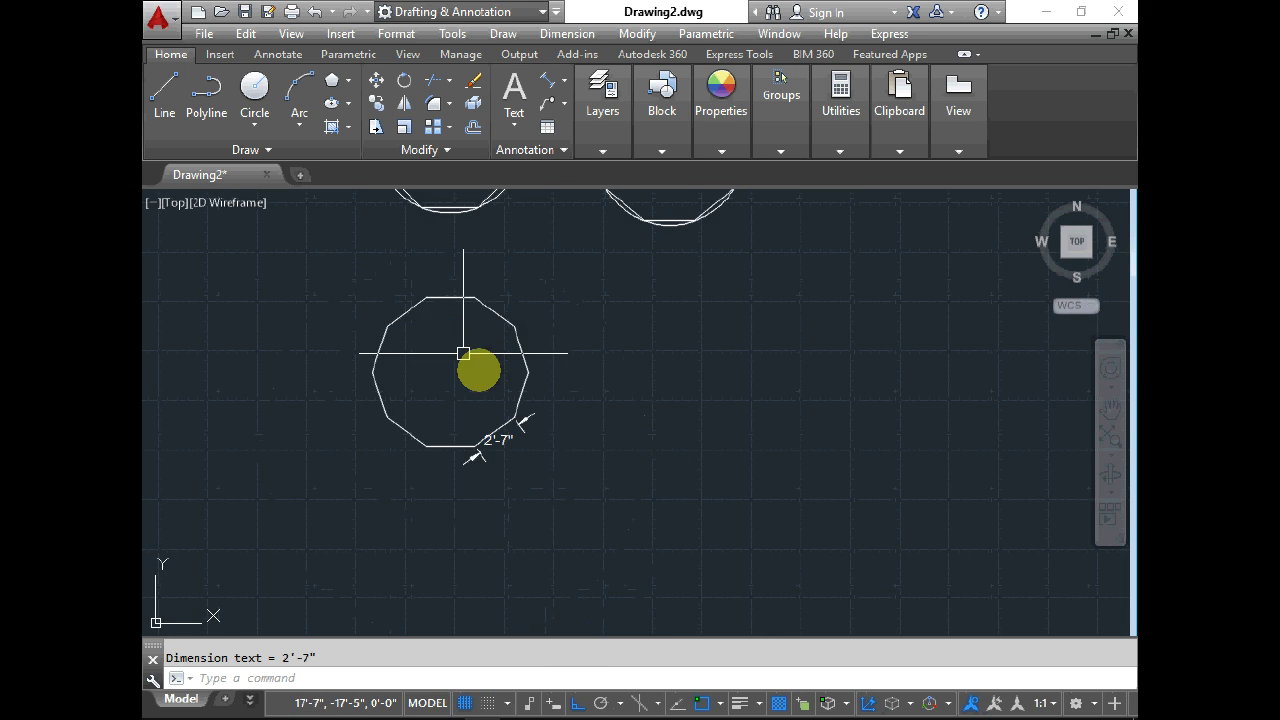
pyautogui.scroll(2, 594, 337)
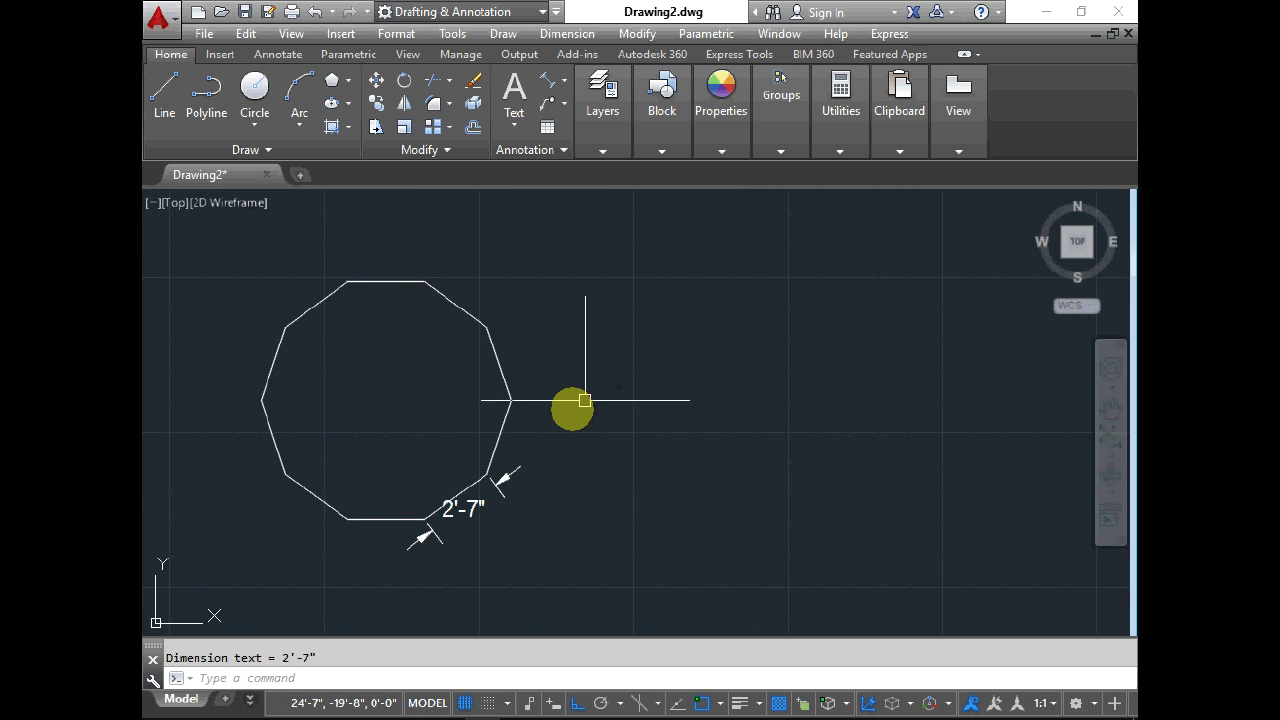
pyautogui.scroll(-3, 473, 406)
pyautogui.scroll(3, 567, 413)
pyautogui.press('Escape')
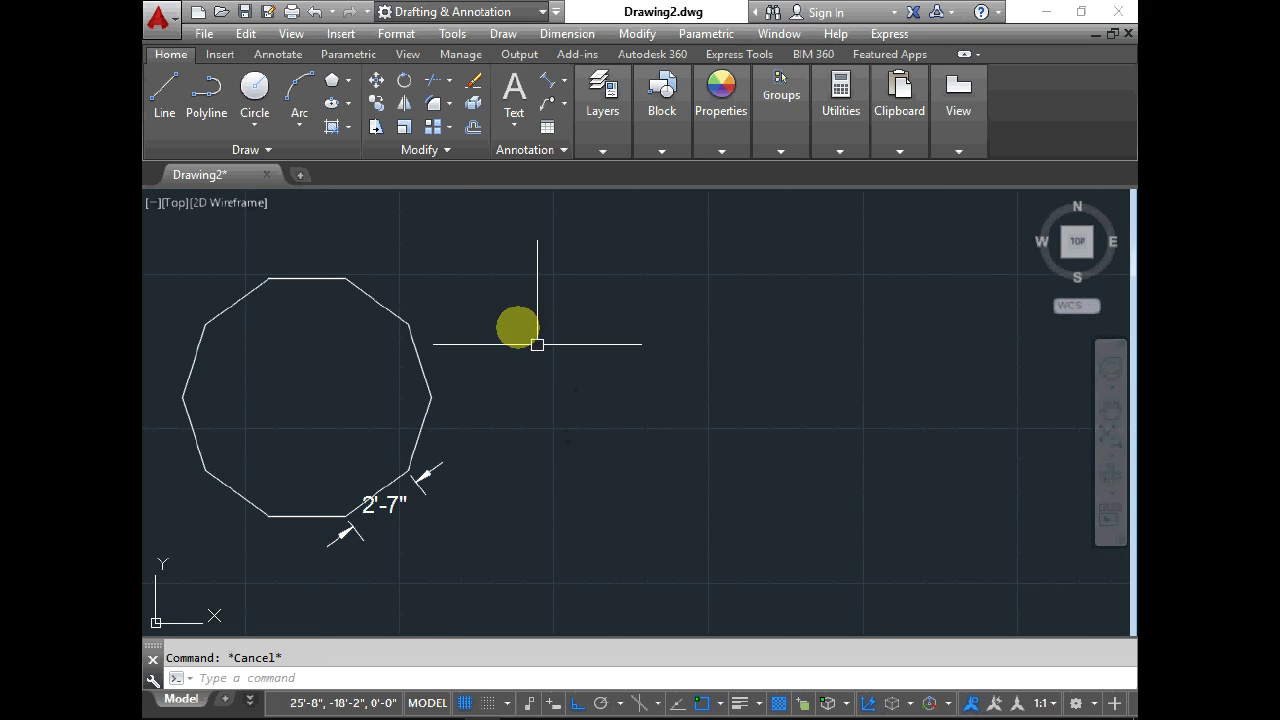
# - Draw a 10-sided polygon by the Edge option with a horizontal 4' edge, beside the existing decagon
pyautogui.click(333, 82)
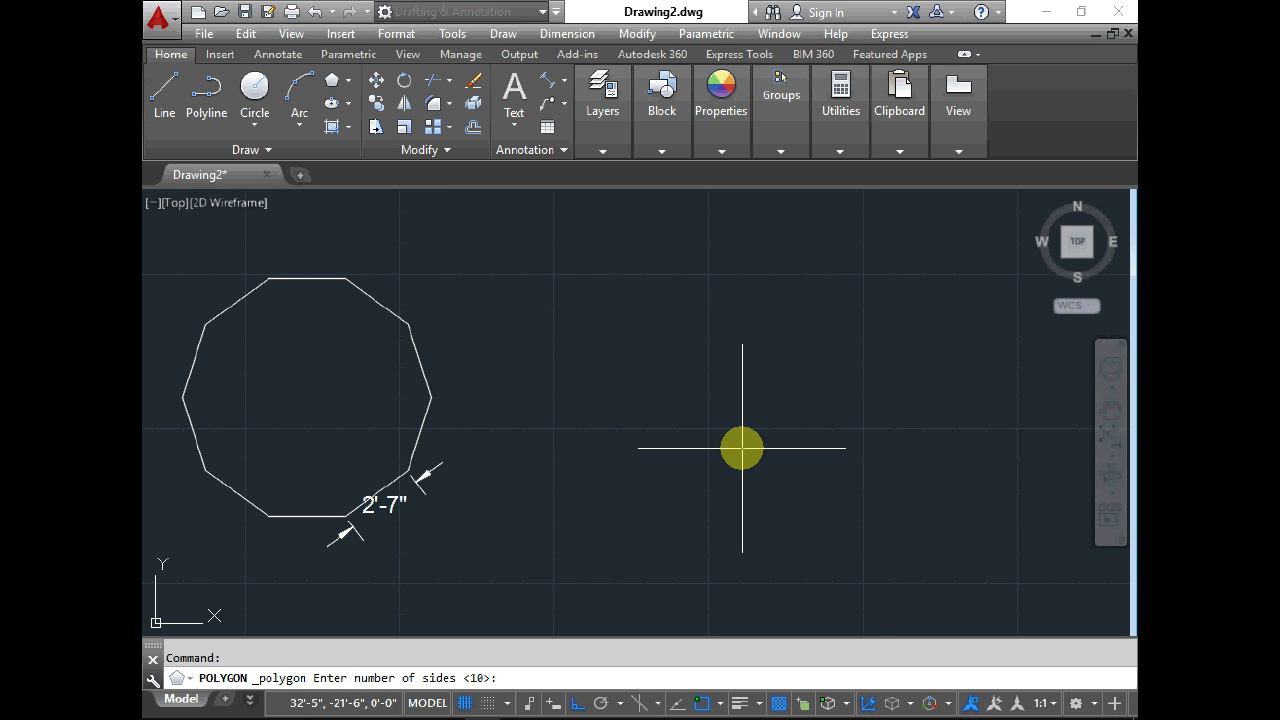
pyautogui.press('Return')
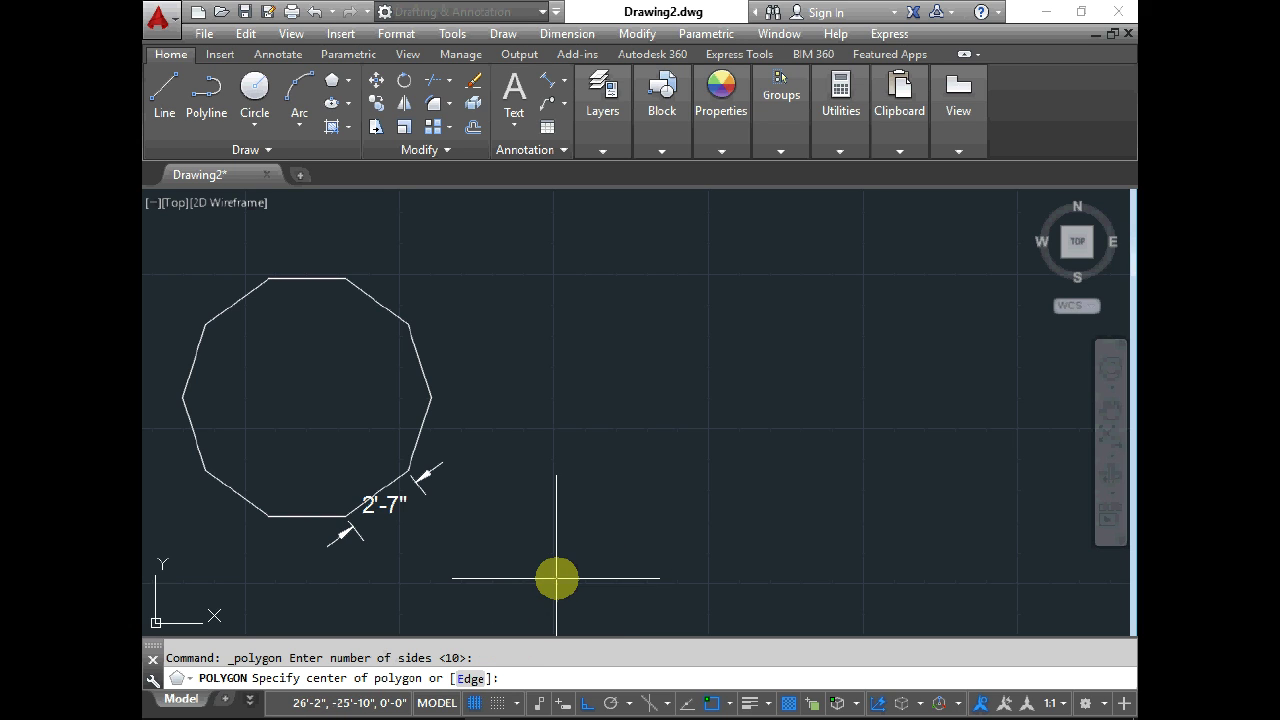
pyautogui.press('Return')
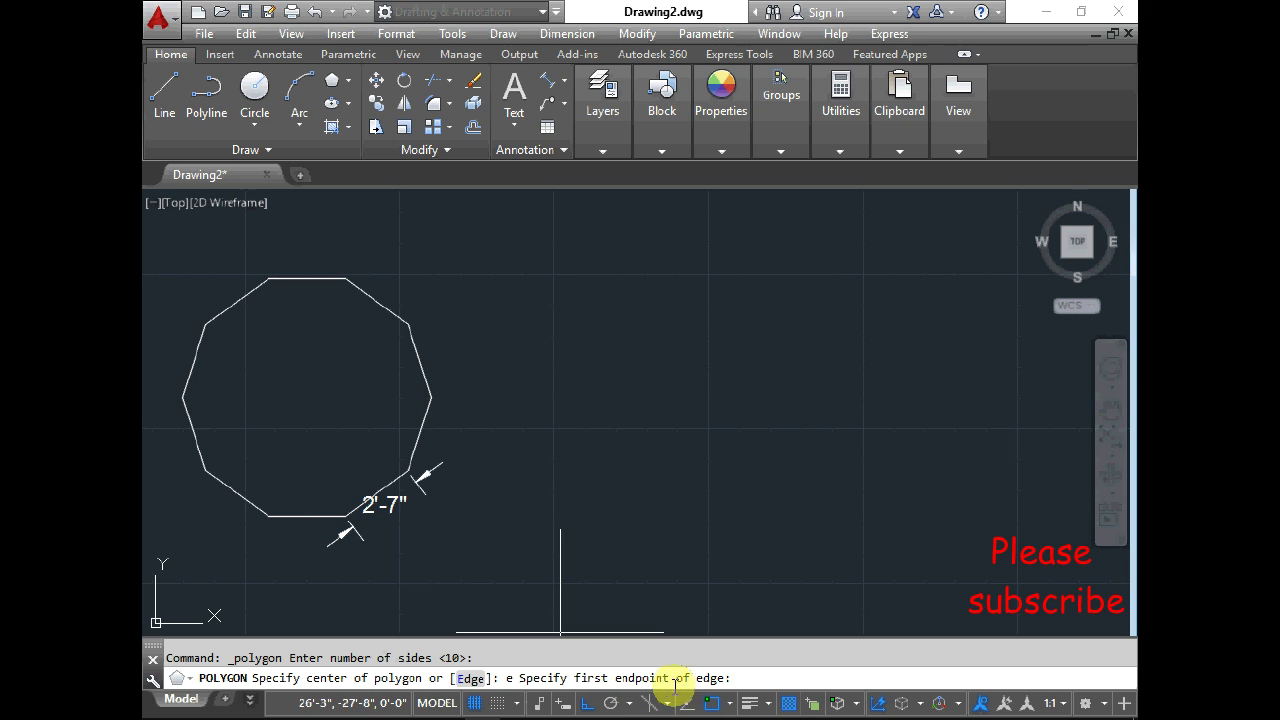
pyautogui.click(697, 380)
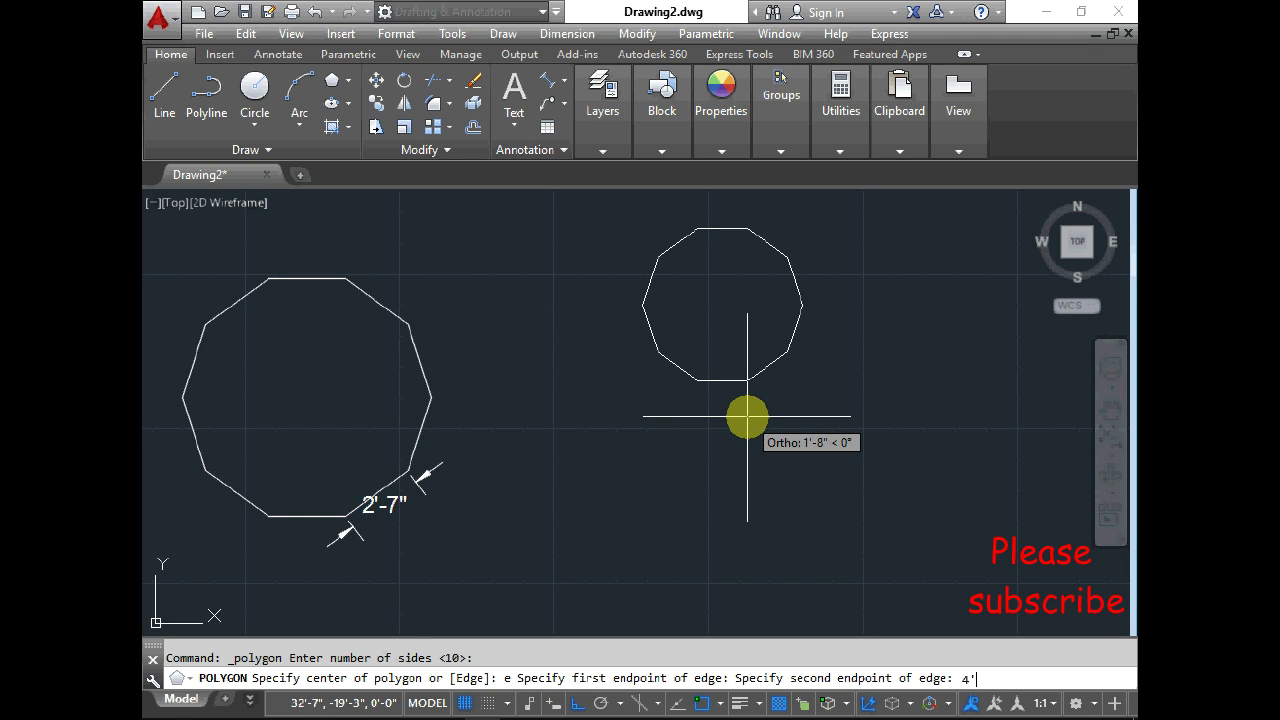
pyautogui.press('Return')
# - Move the new large decagon down so it sits clear of the nonagon
pyautogui.scroll(-4, 747, 417)
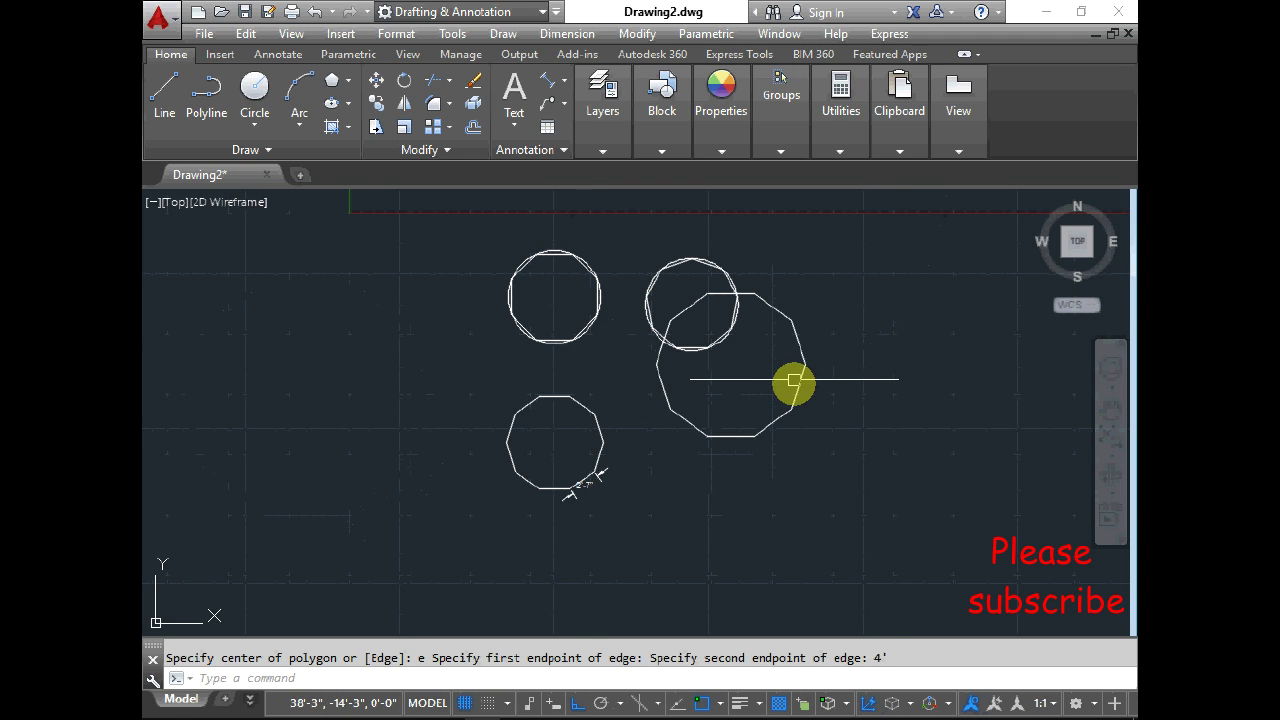
pyautogui.click(792, 376)
pyautogui.write('m')
pyautogui.press('Return')
pyautogui.click(825, 520)
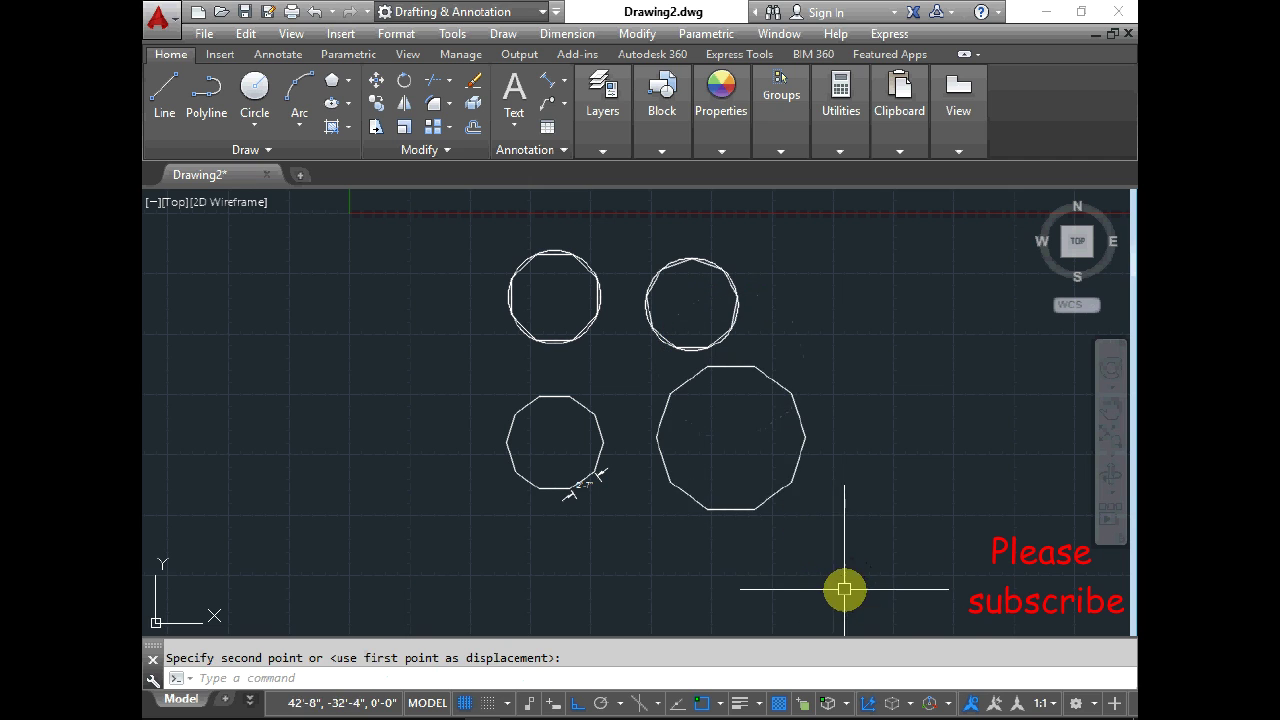
pyautogui.scroll(-2, 745, 448)
pyautogui.scroll(5, 738, 446)
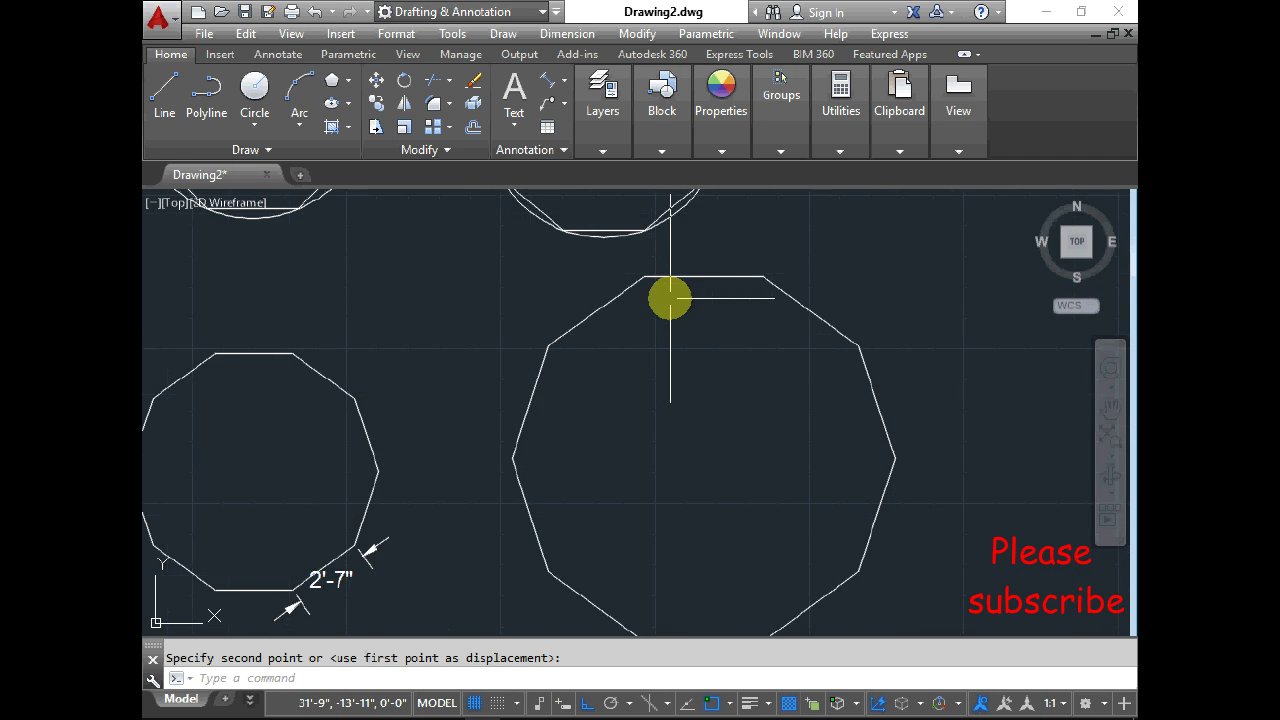
pyautogui.scroll(-2, 670, 298)
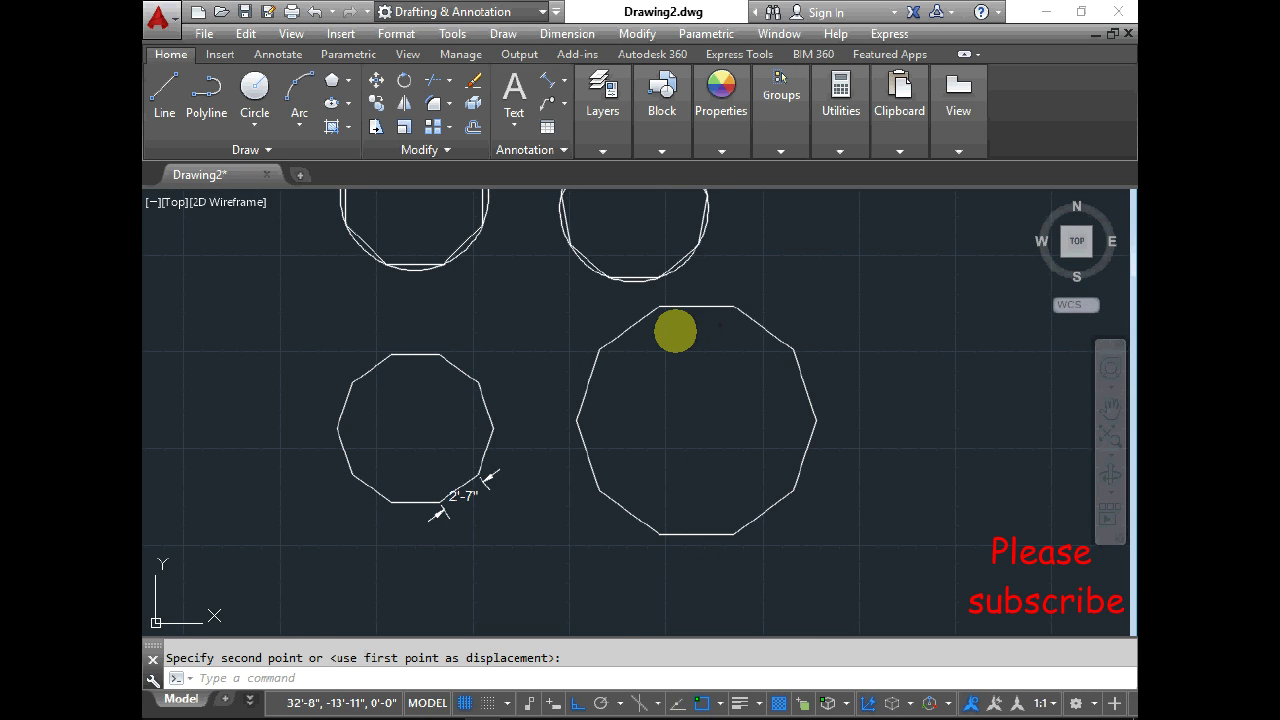
pyautogui.scroll(1, 666, 334)
pyautogui.scroll(-1, 669, 289)
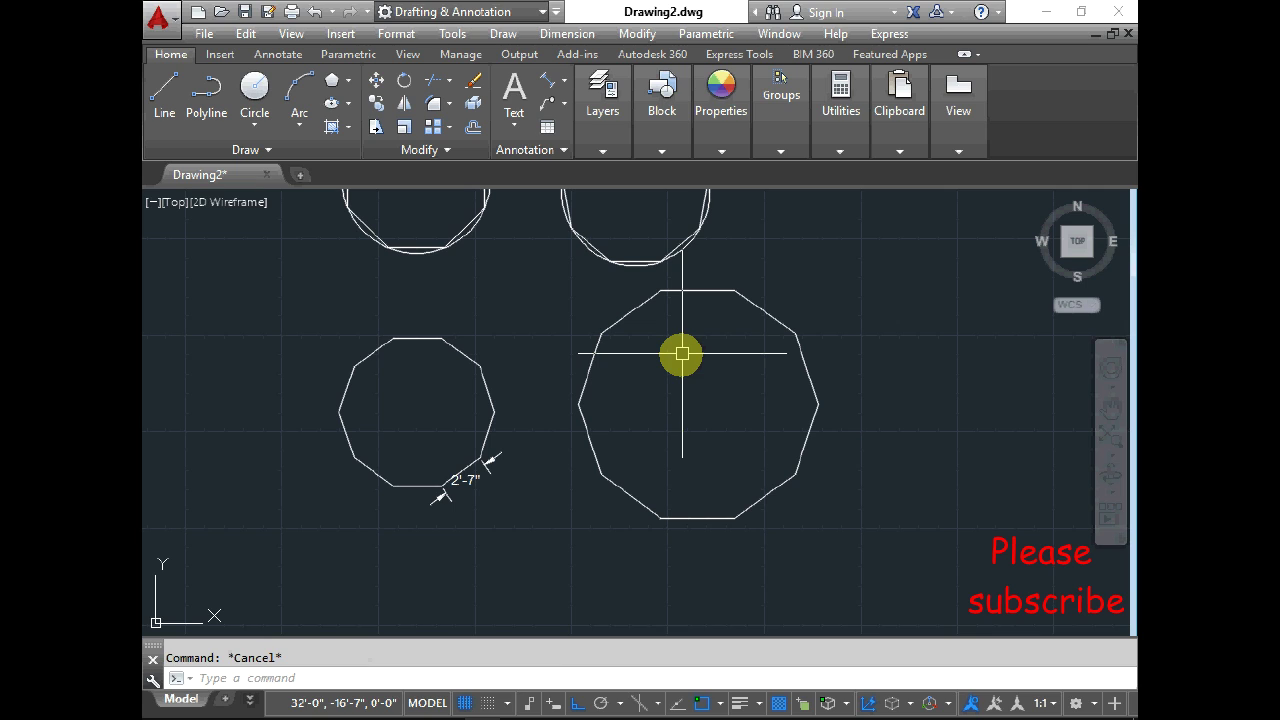
pyautogui.write('l')
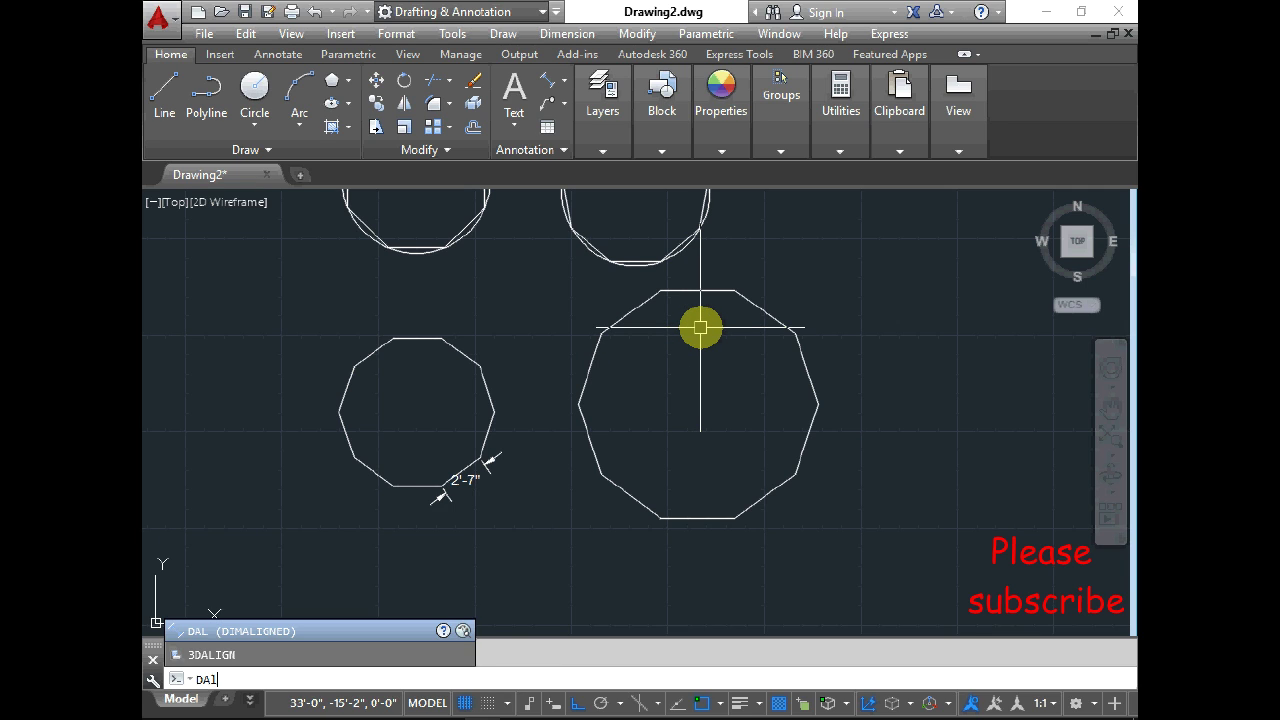
pyautogui.press('Return')
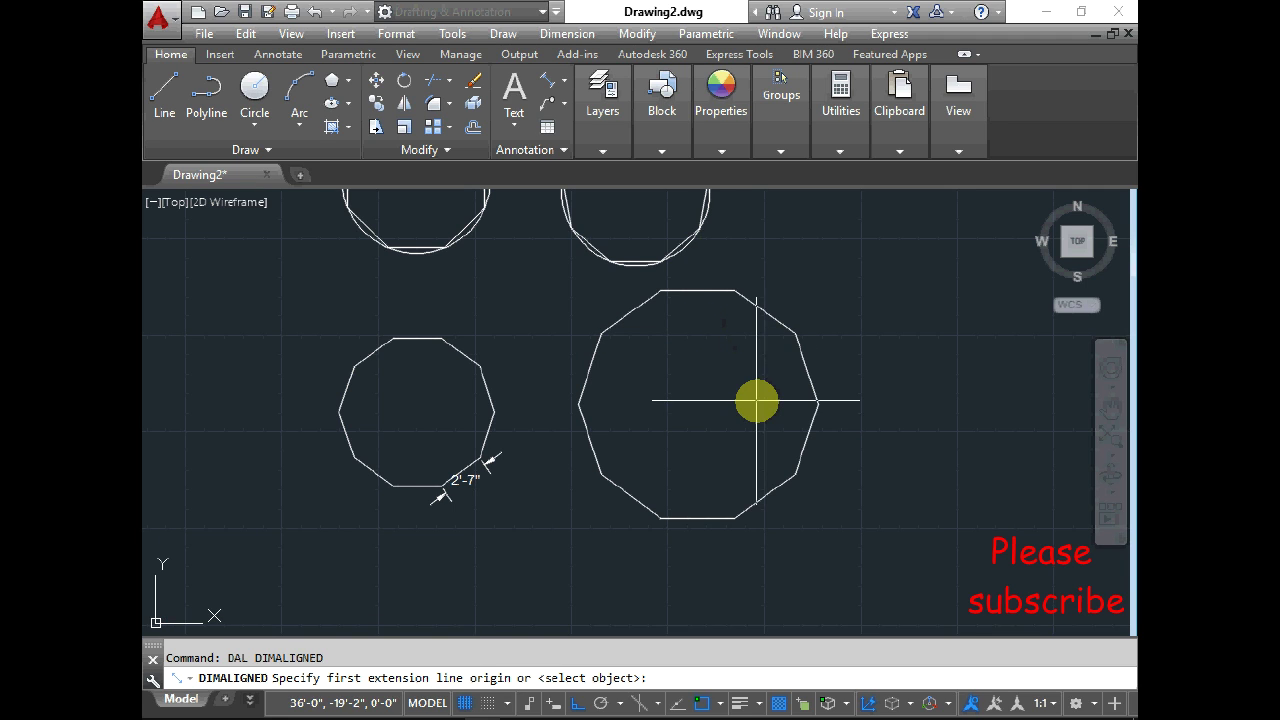
pyautogui.scroll(1, 809, 363)
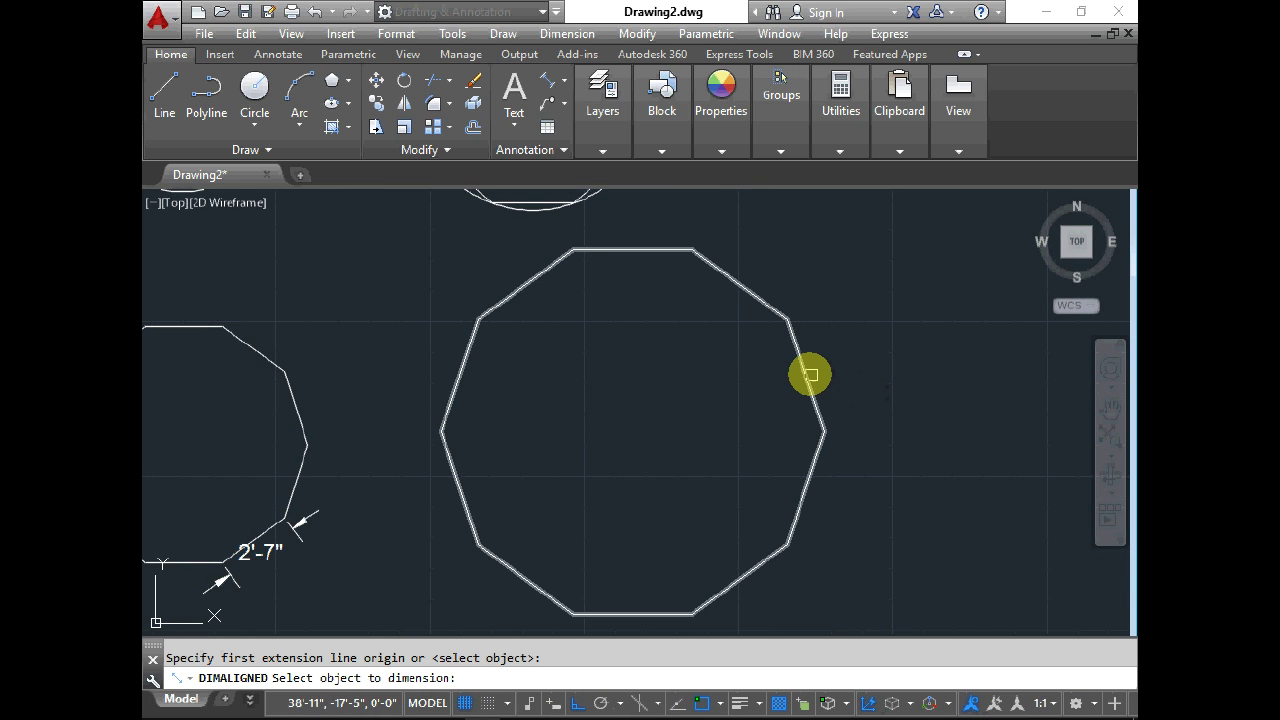
pyautogui.press('Escape')
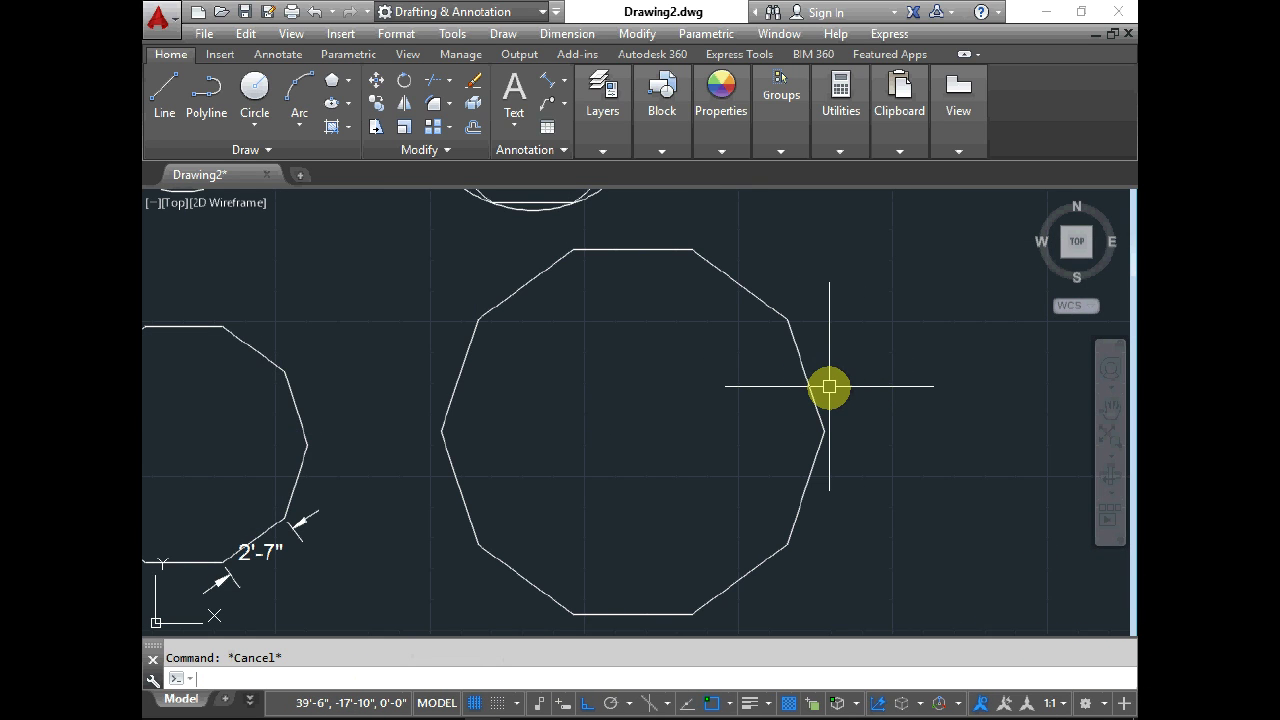
# - Add aligned dimensions outside the two edges that meet at the large decagon's rightmost vertex
pyautogui.write('da')
pyautogui.press('Return')
pyautogui.click(824, 431)
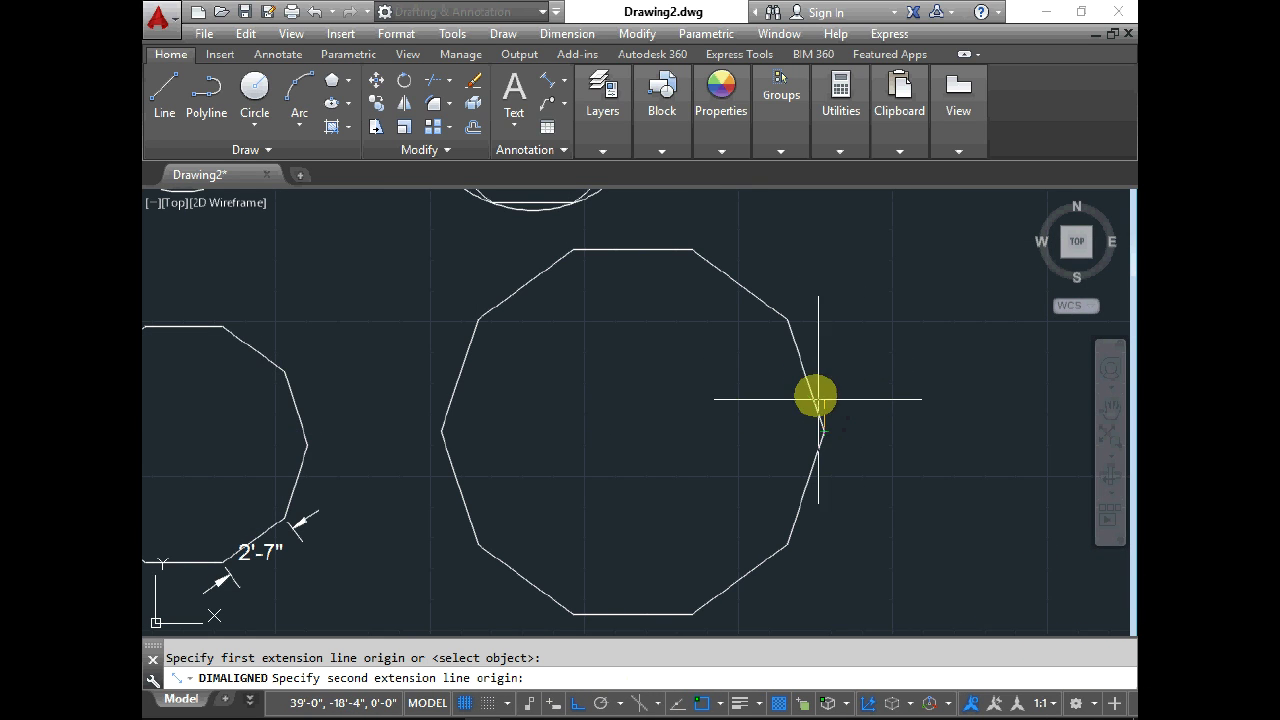
pyautogui.click(851, 421)
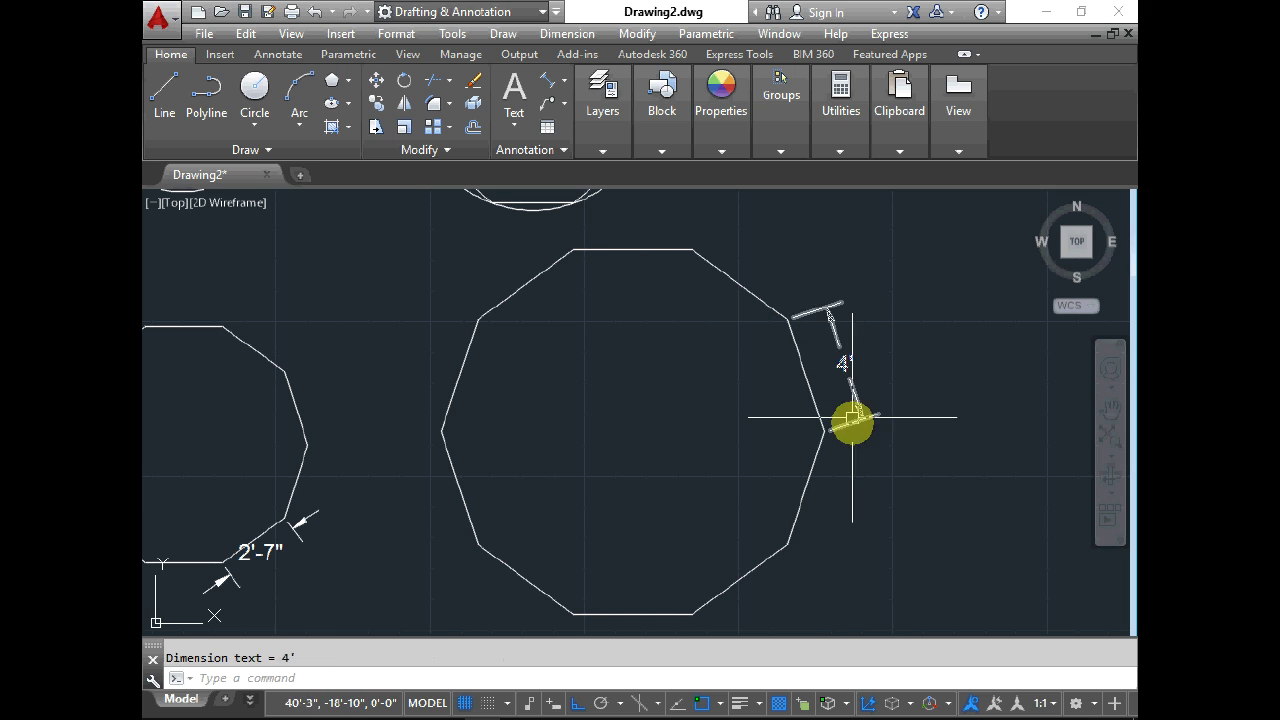
pyautogui.press('Return')
pyautogui.click(824, 431)
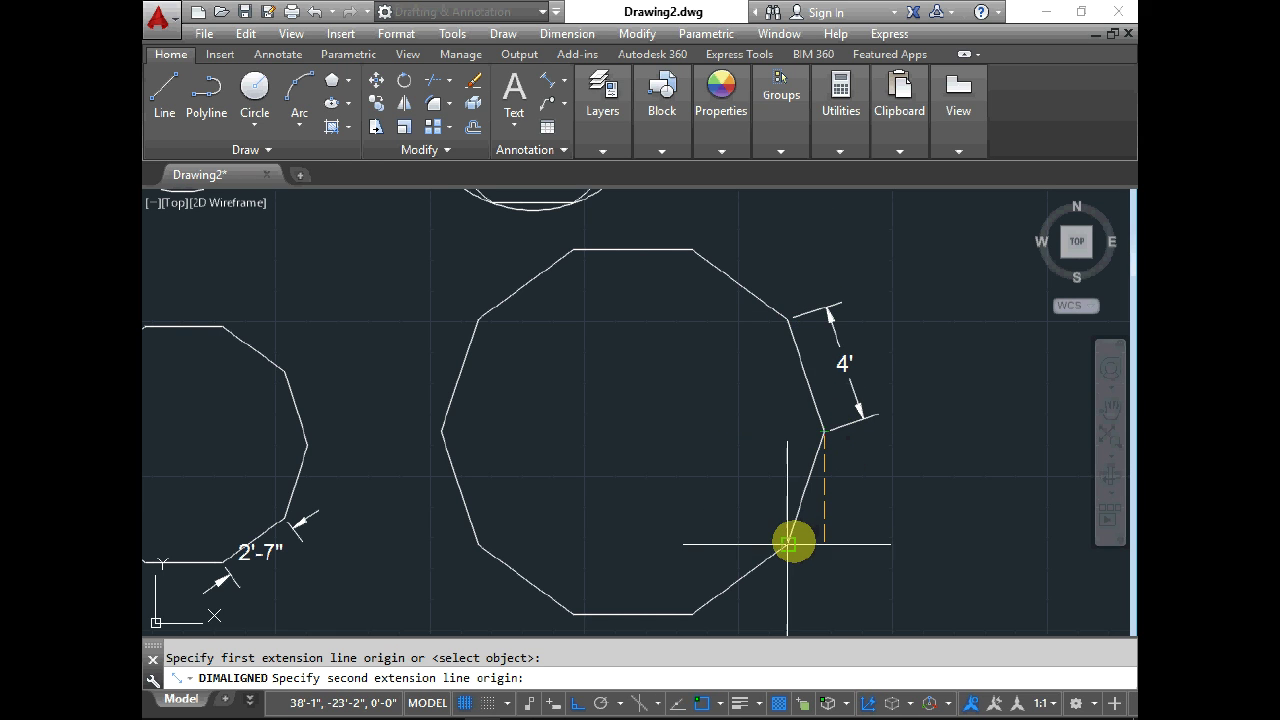
pyautogui.click(790, 544)
pyautogui.click(834, 556)
# - Add an aligned dimension outside the large decagon's upper-right sloping edge, next to its top edge
pyautogui.press('Return')
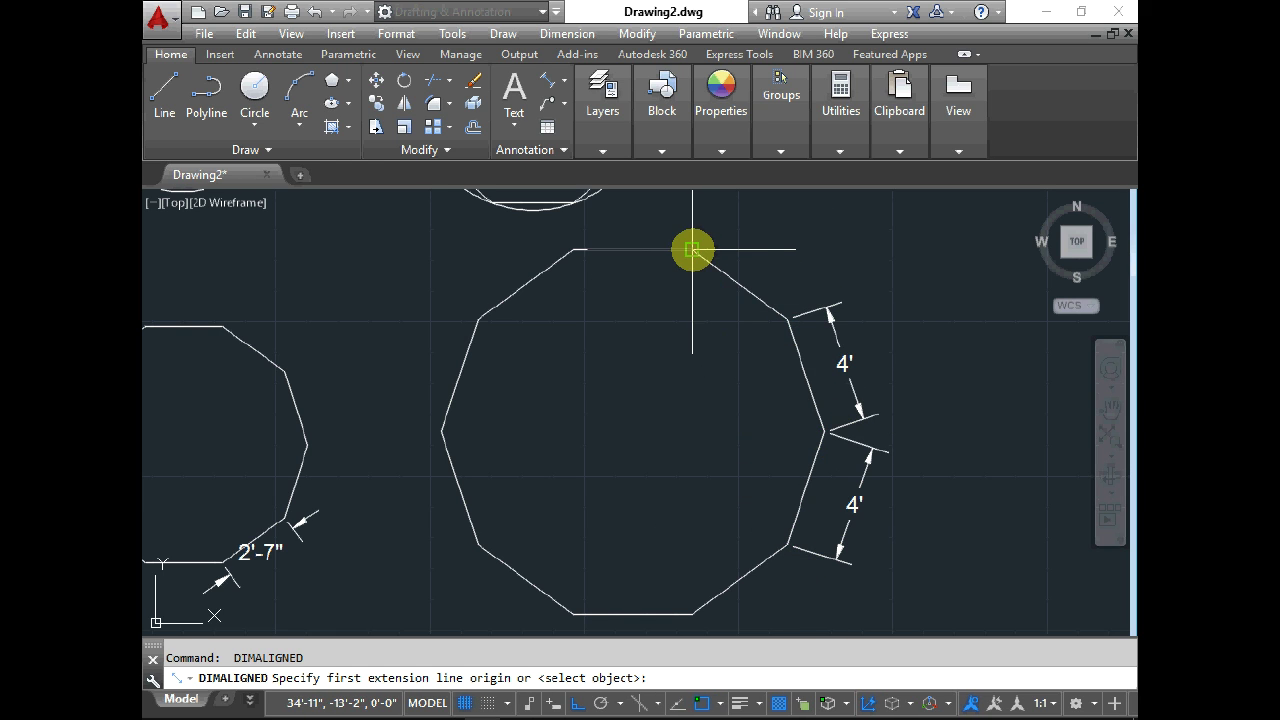
pyautogui.click(692, 249)
pyautogui.click(791, 317)
pyautogui.click(791, 250)
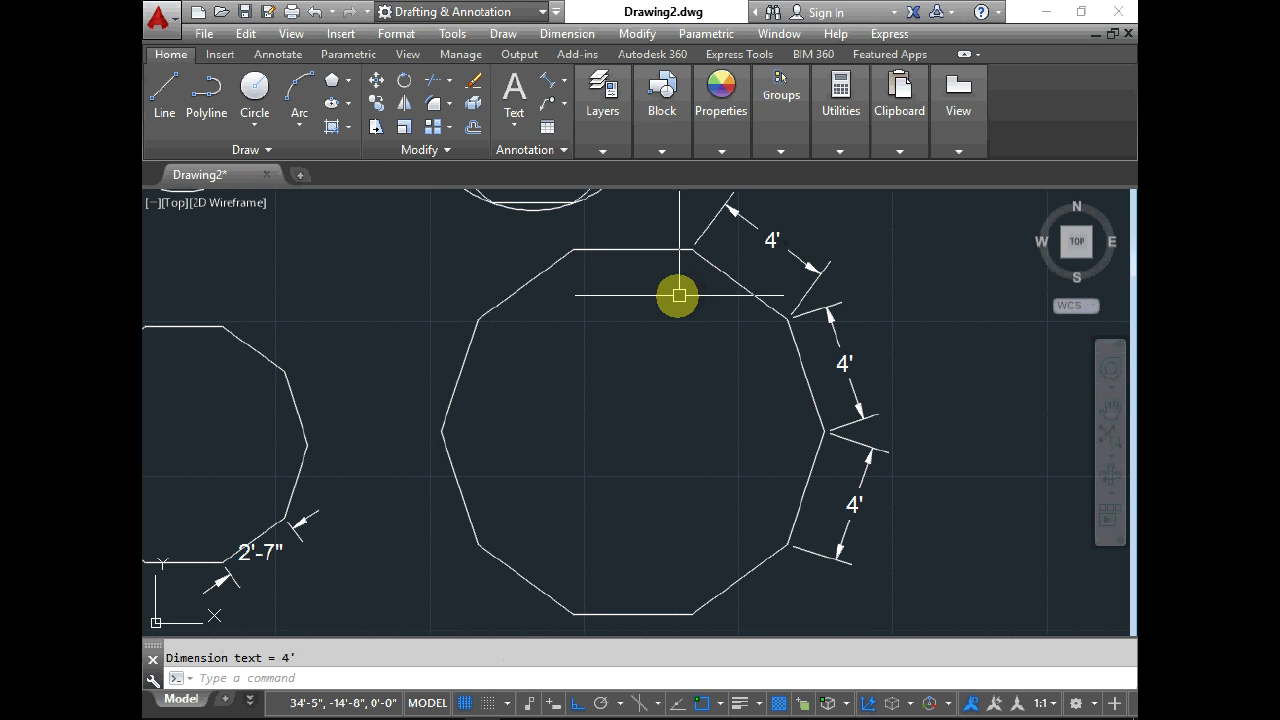
# - Add aligned dimensions inside the large decagon for the edge above its leftmost vertex and the lower-left edge adjoining its bottom edge
pyautogui.press('Return')
pyautogui.click(478, 320)
pyautogui.click(442, 432)
pyautogui.click(515, 452)
pyautogui.press('Return')
pyautogui.click(484, 547)
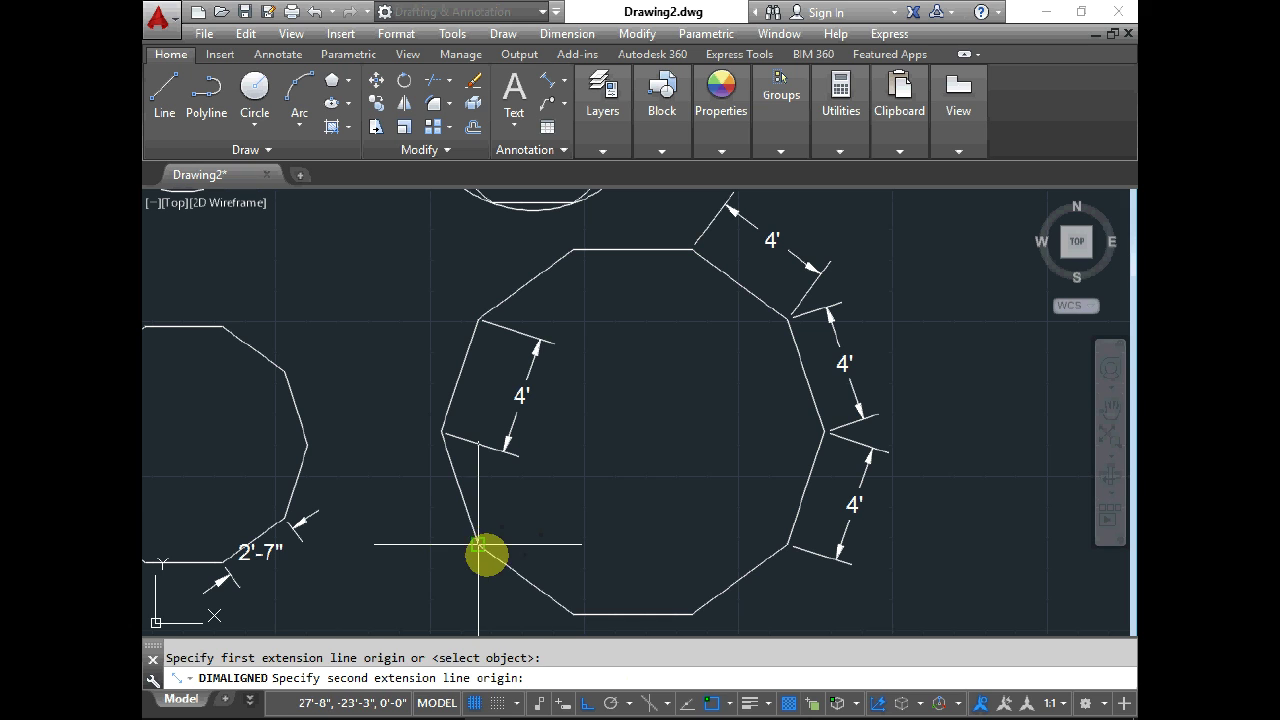
pyautogui.click(573, 612)
pyautogui.click(617, 537)
# - Review all four polygons together with their circles and dimensions
pyautogui.scroll(-4, 619, 432)
pyautogui.scroll(3, 609, 417)
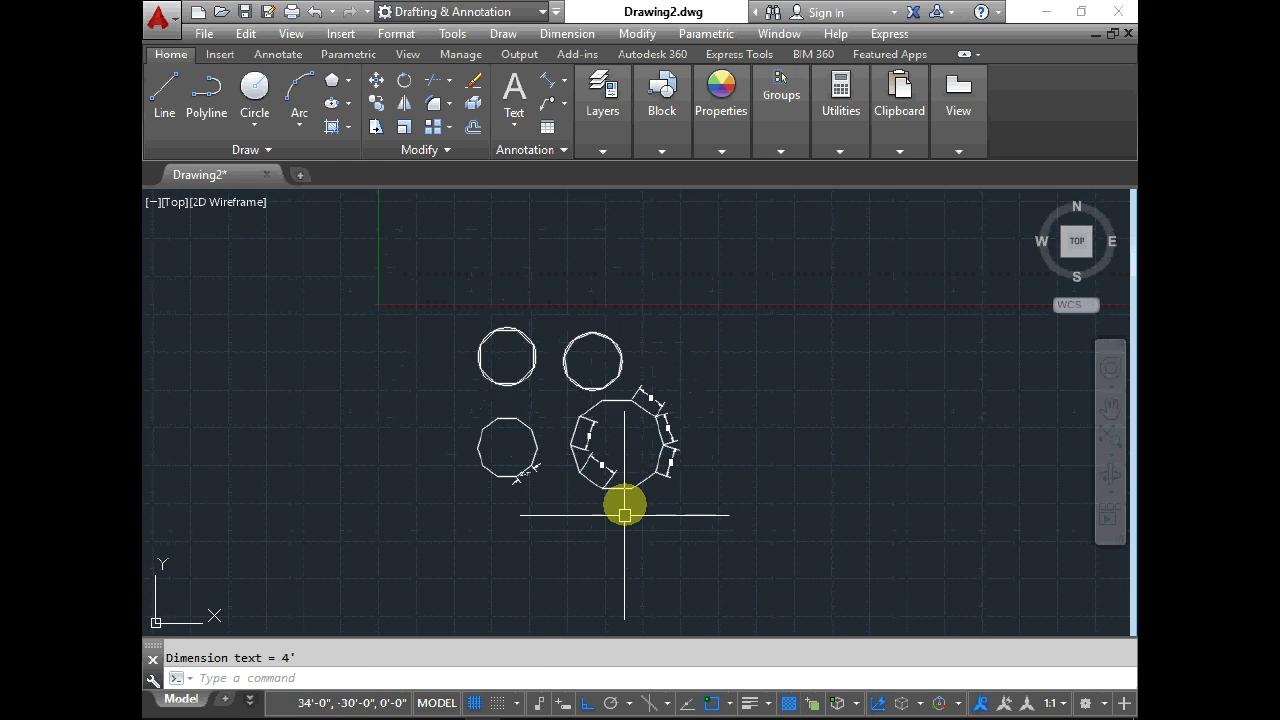
pyautogui.scroll(-2, 596, 377)
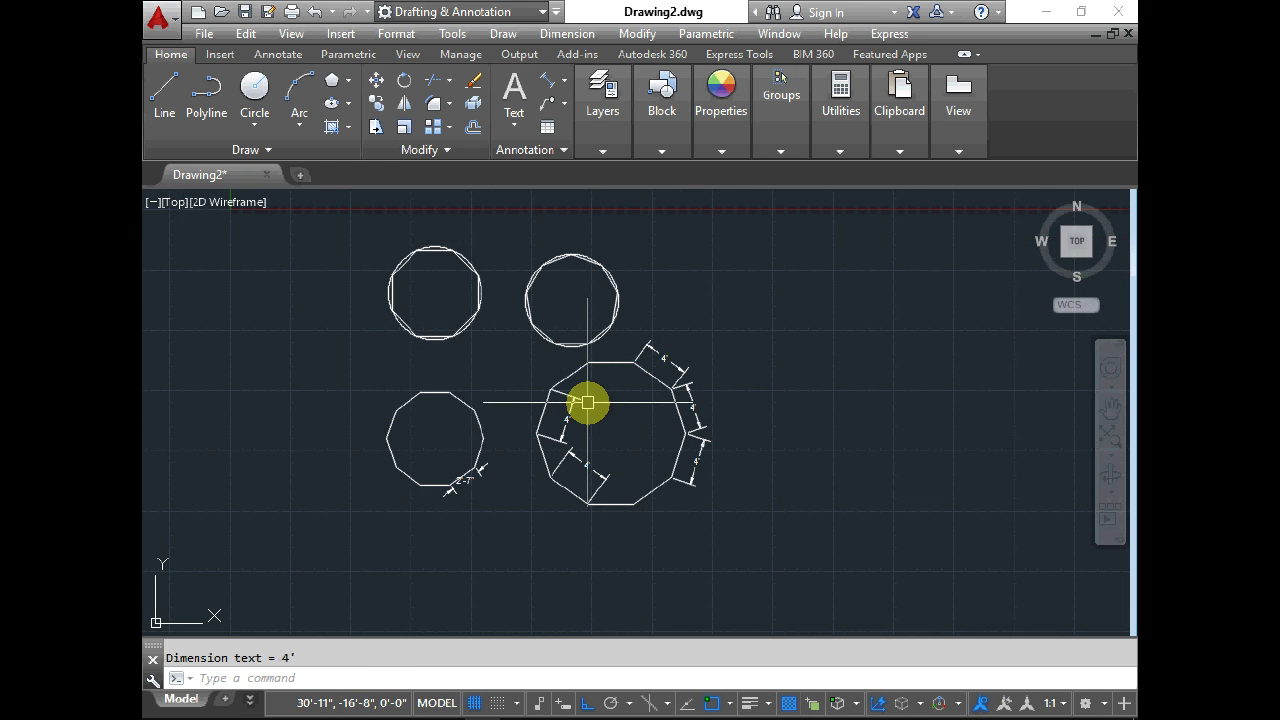
pyautogui.click(766, 248)
pyautogui.click(402, 509)
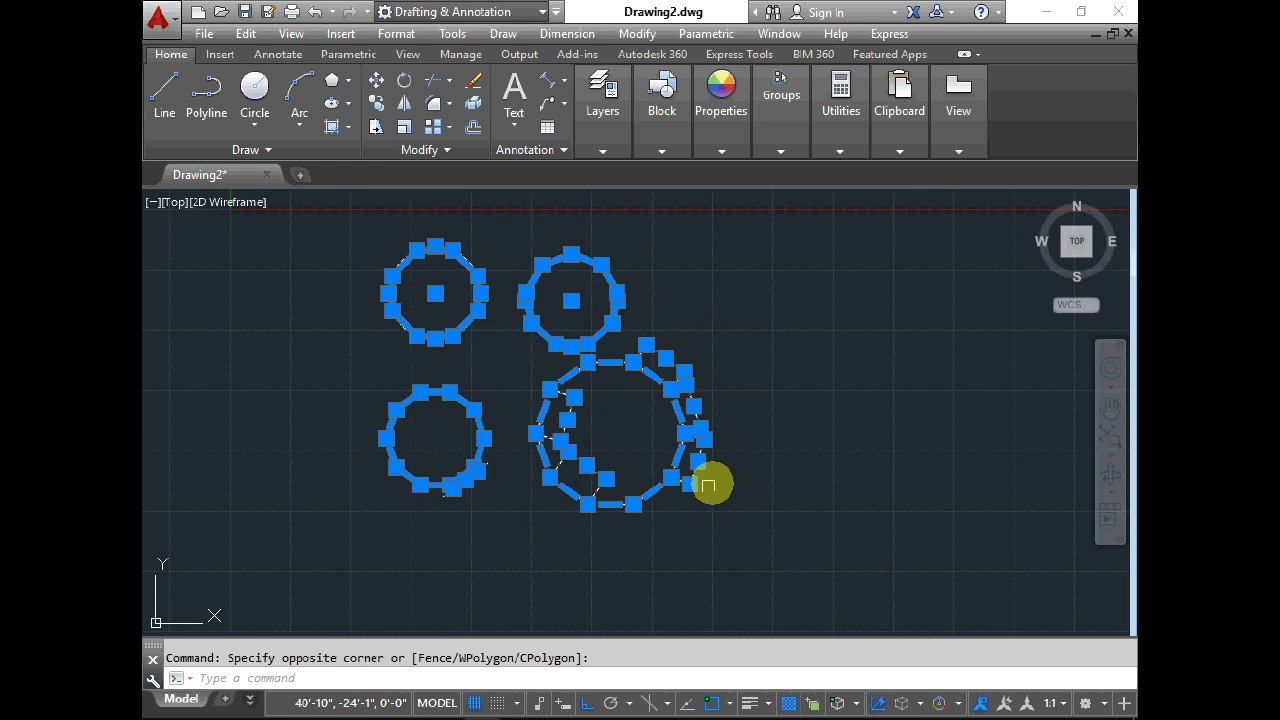
pyautogui.press('Escape')
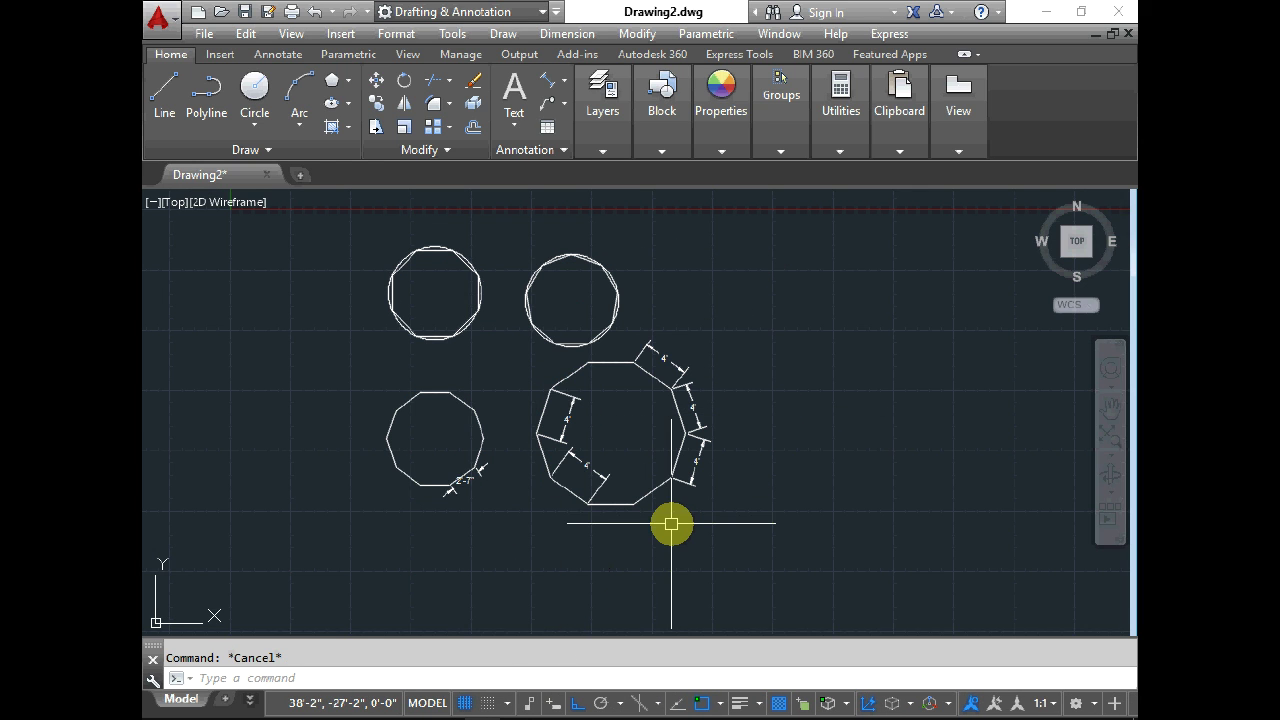